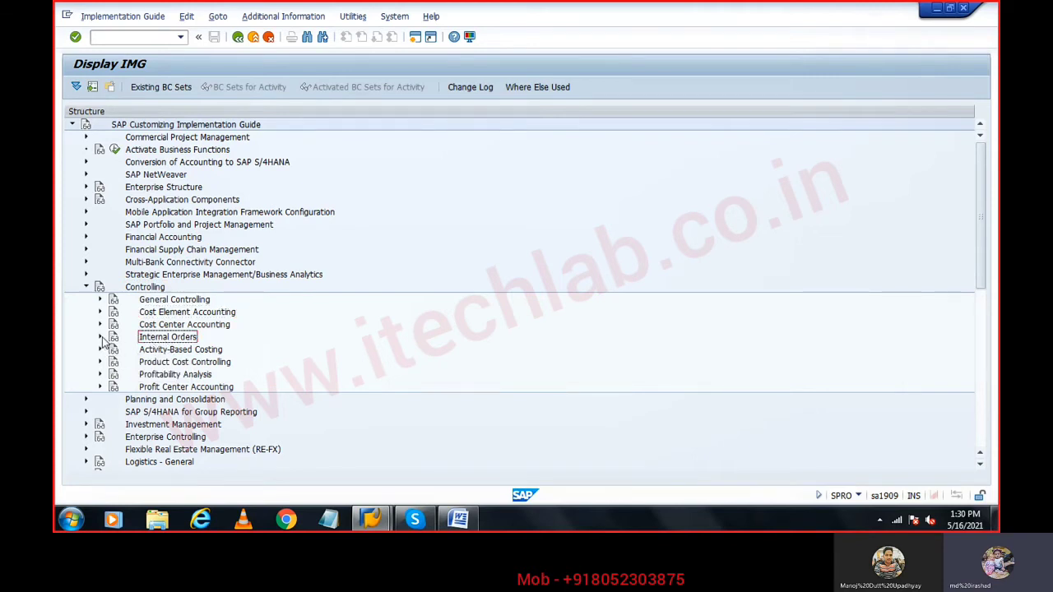
Step: Open Activate Order Management in Controlling Area under Controlling > Internal Orders, view the controlling areas in display mode, and return to the guide
{"action": "left_click", "coordinate": [99, 336]}
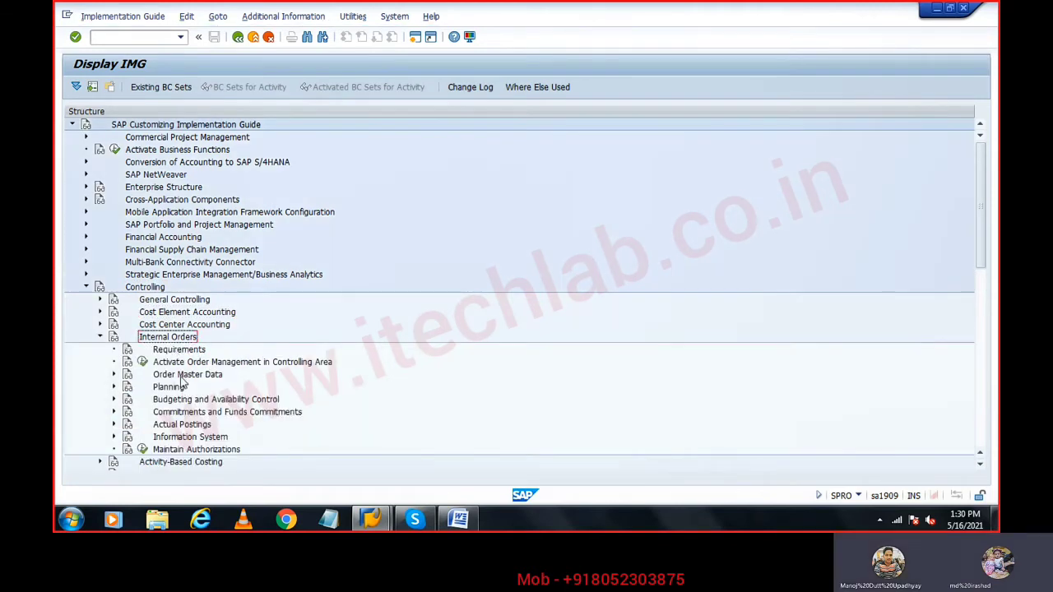
{"action": "left_click", "coordinate": [175, 363]}
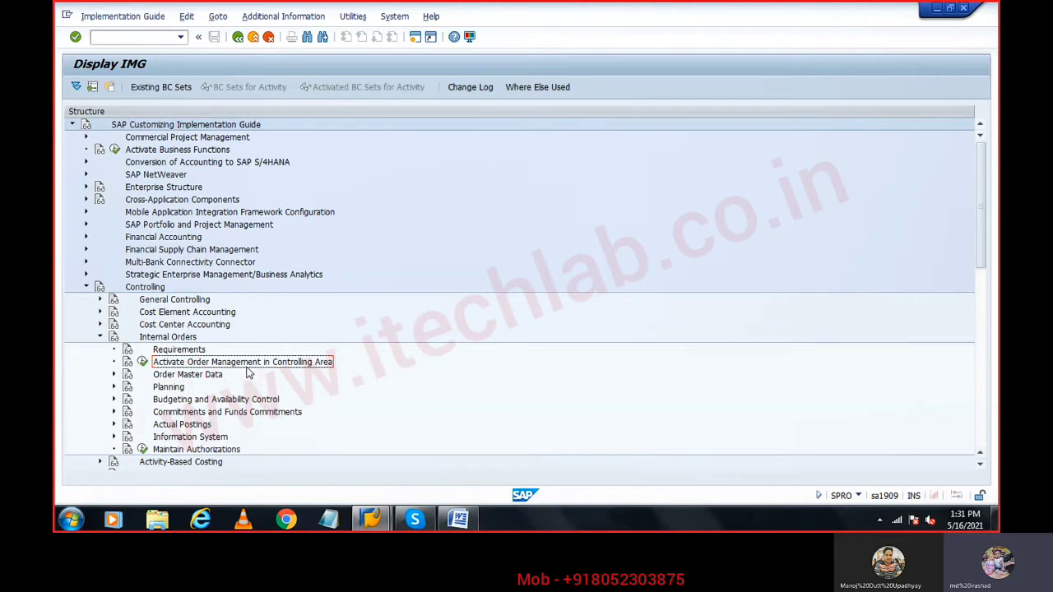
{"action": "left_click", "coordinate": [143, 362]}
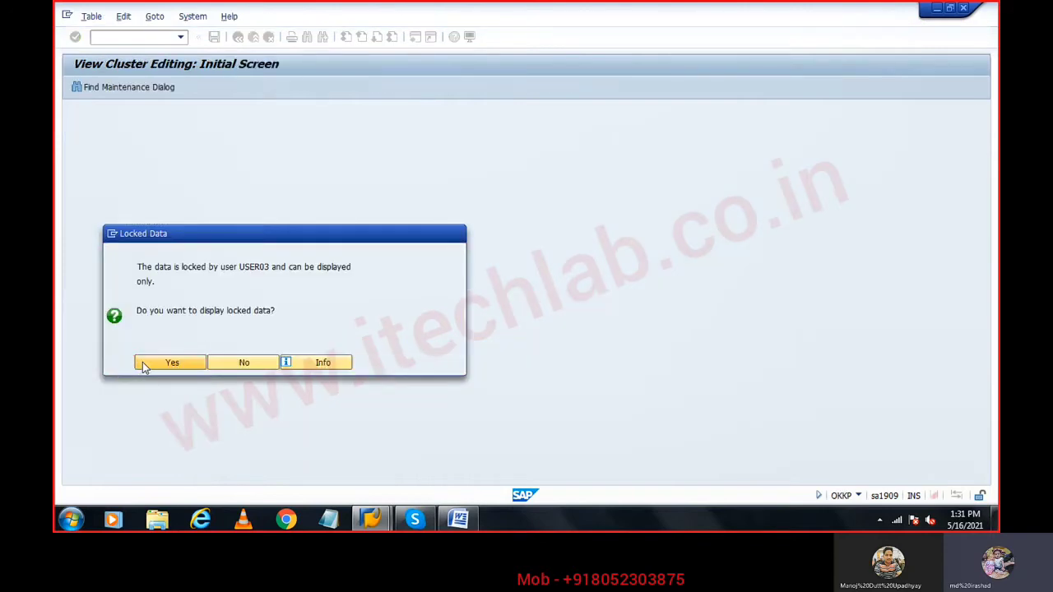
{"action": "left_click", "coordinate": [143, 365]}
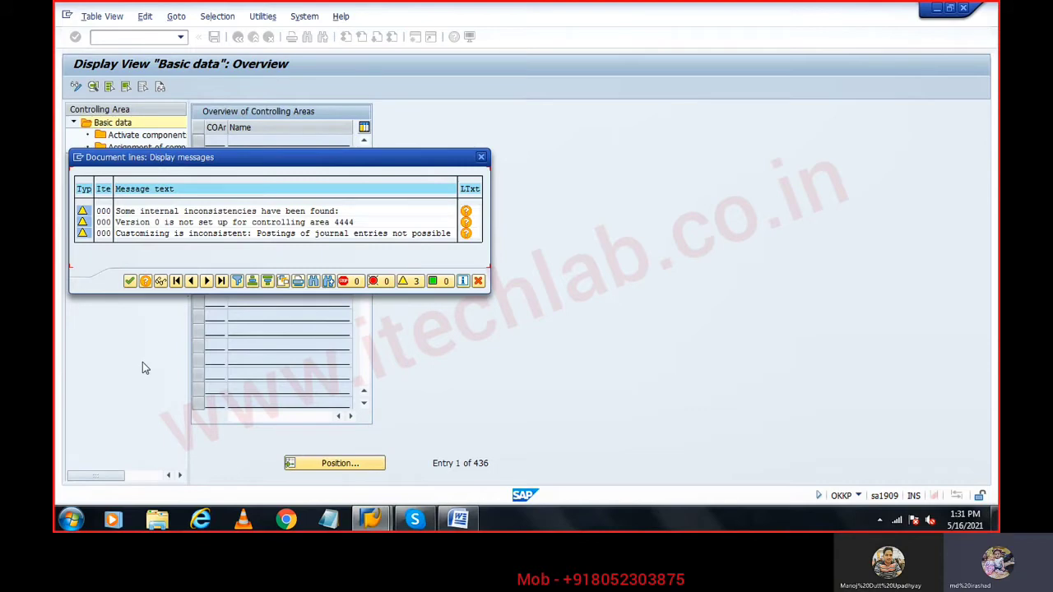
{"action": "key", "text": "Return"}
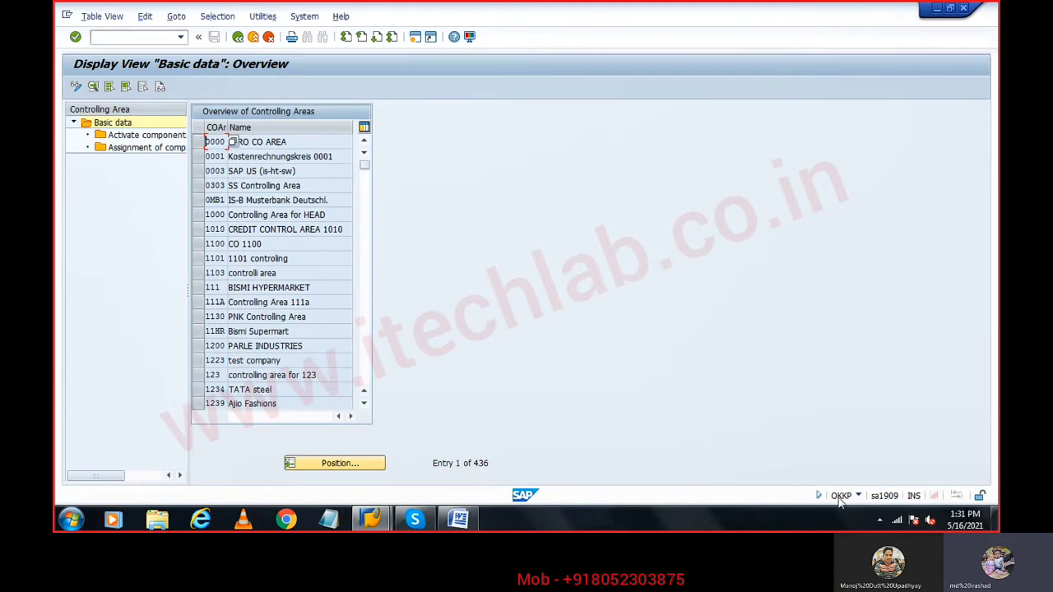
{"action": "left_click", "coordinate": [239, 37]}
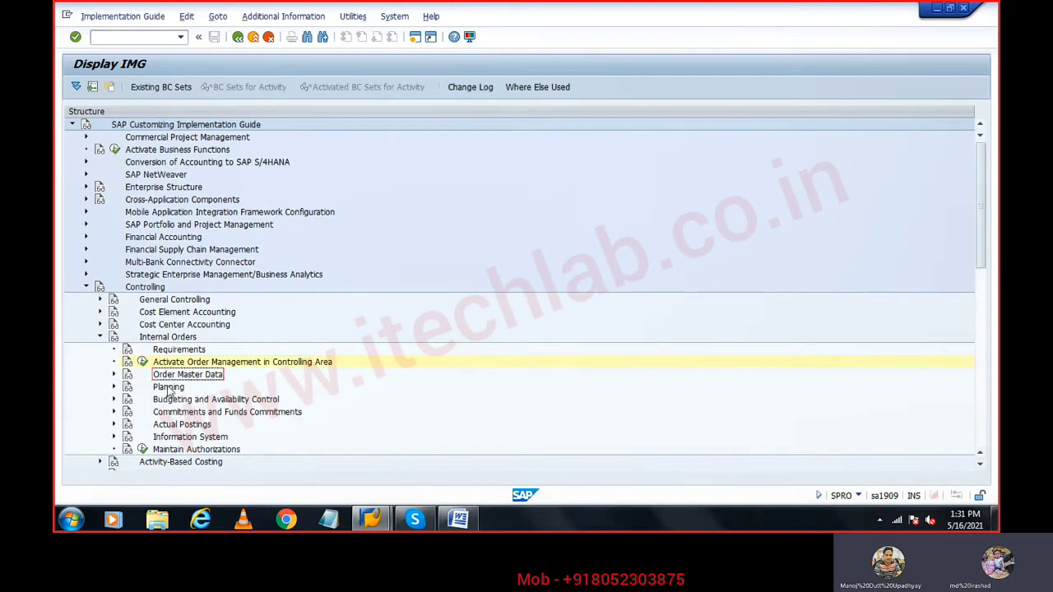
Step: Switch to the Word notes and place the cursor at the end of the "Create or define internal order –" line
{"action": "key", "text": "alt+Tab"}
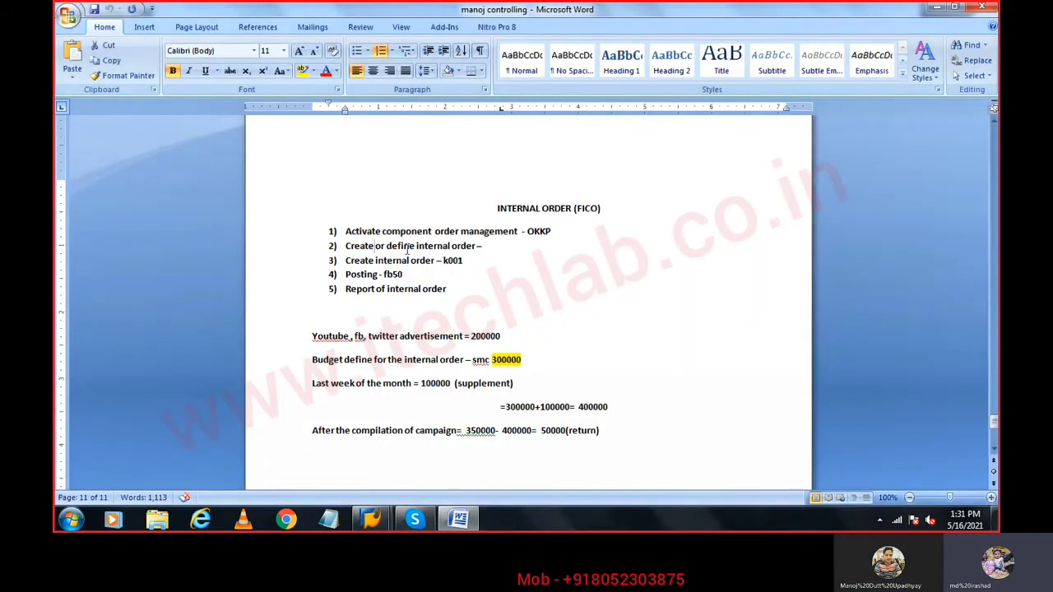
{"action": "left_click_drag", "start_coordinate": [385, 246], "coordinate": [452, 246]}
{"action": "left_click", "coordinate": [486, 247]}
Step: Switch back to SAP, expand Order Master Data, and show the IMG activity keys in a widened additional information column
{"action": "key", "text": "alt+Tab"}
{"action": "left_click", "coordinate": [115, 372]}
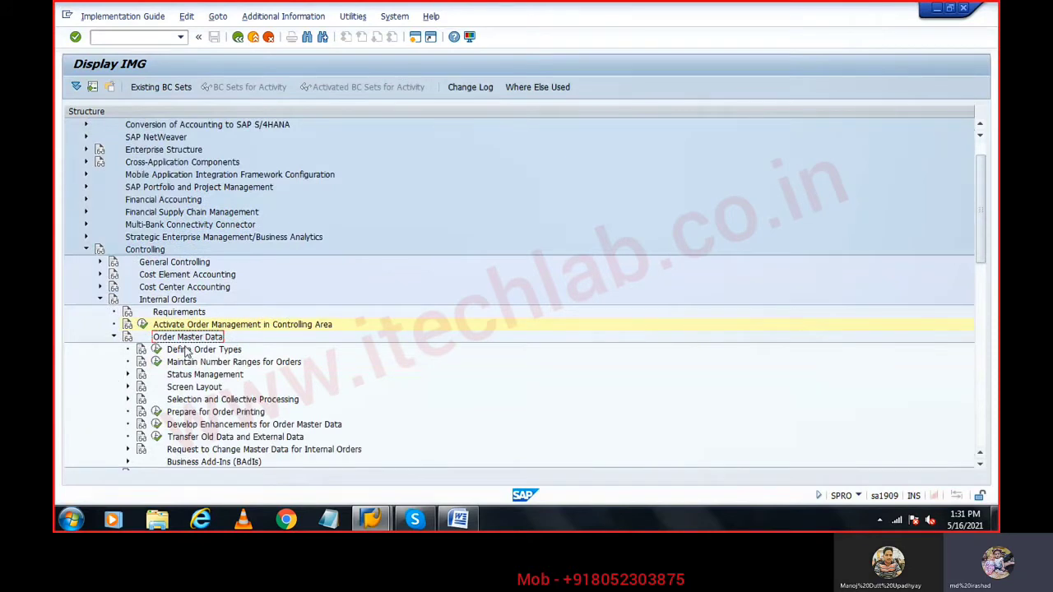
{"action": "left_click", "coordinate": [187, 351]}
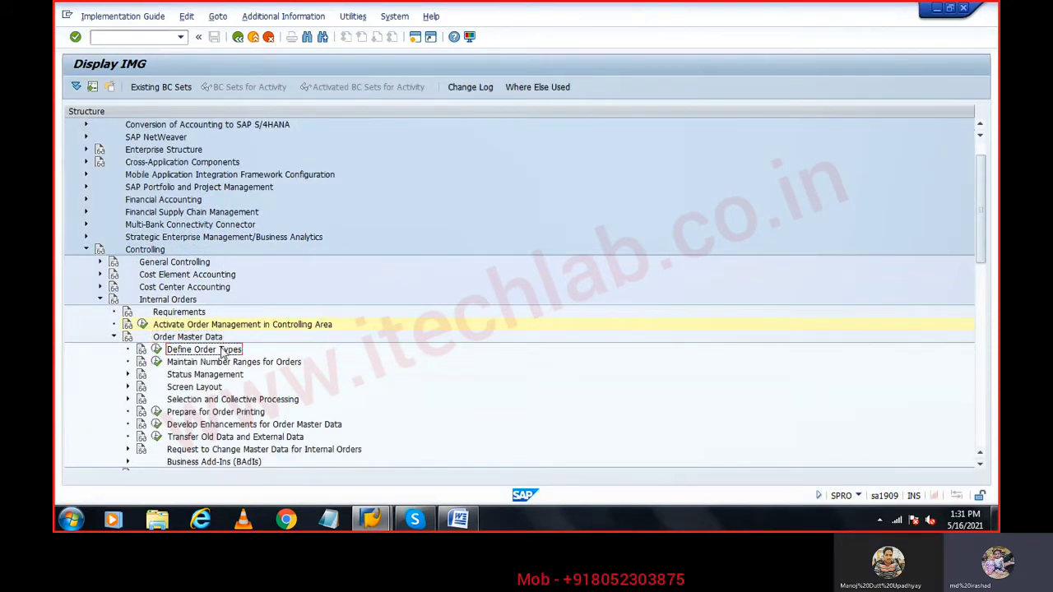
{"action": "left_click", "coordinate": [283, 16]}
{"action": "mouse_move", "coordinate": [356, 36]}
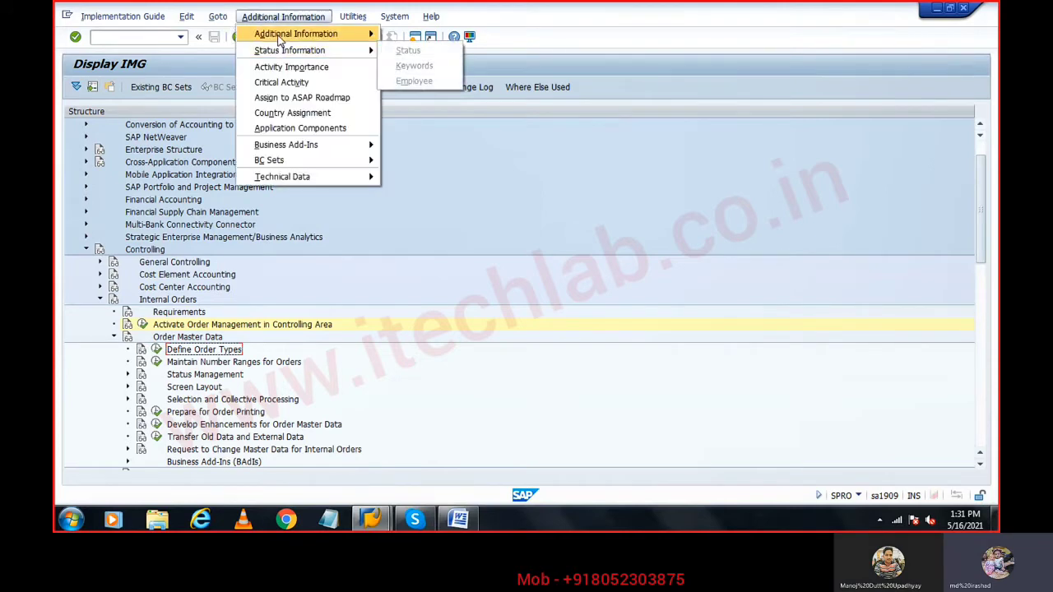
{"action": "mouse_move", "coordinate": [428, 48]}
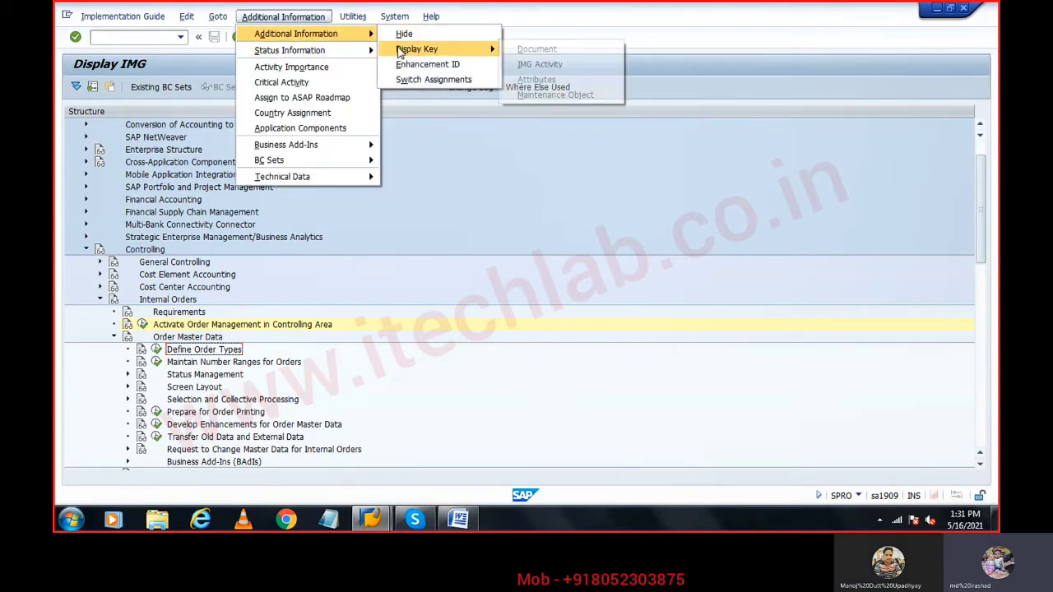
{"action": "left_click", "coordinate": [537, 63]}
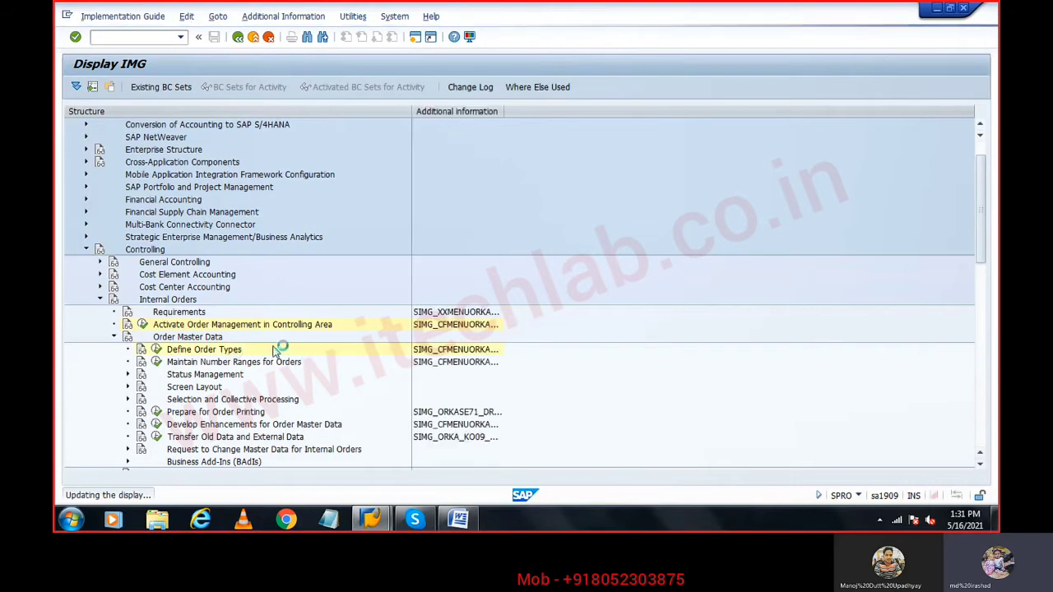
{"action": "left_click_drag", "start_coordinate": [505, 107], "coordinate": [725, 107]}
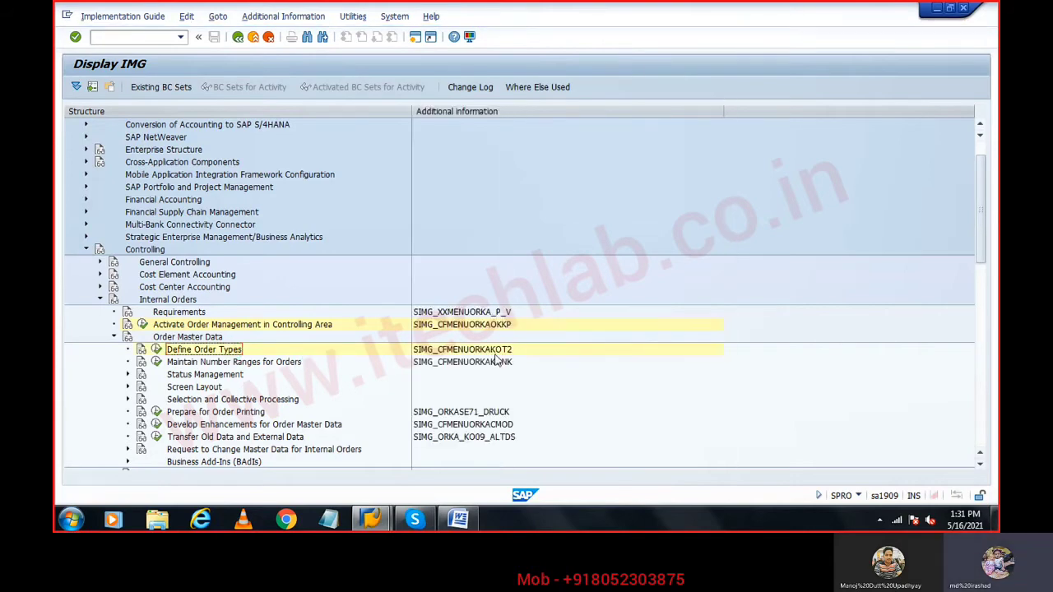
Step: Switch to the Word notes and add the code OKT2 to the "Create or define internal order –" line
{"action": "key", "text": "alt+Tab"}
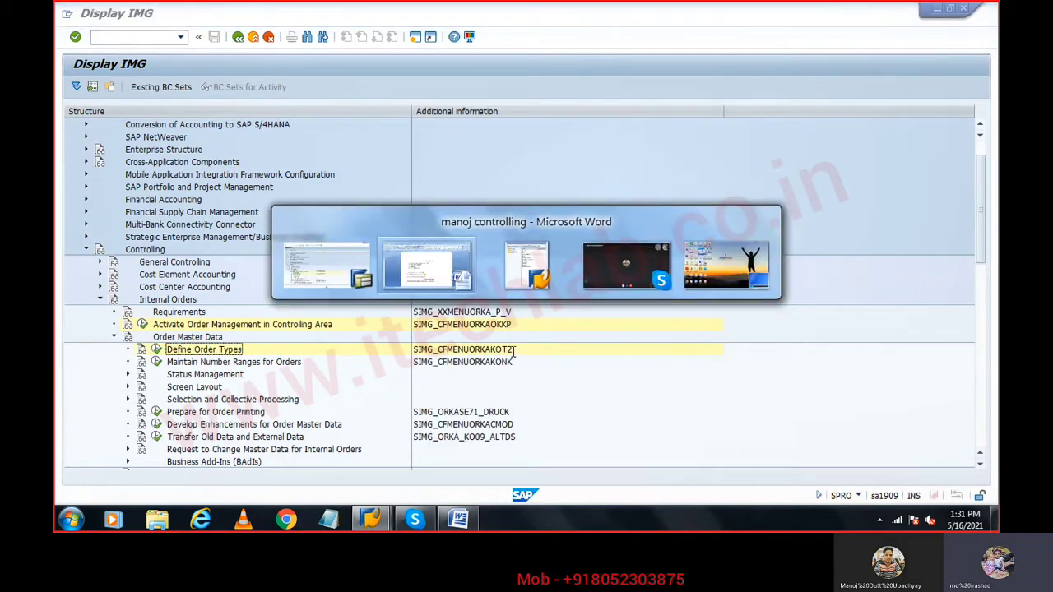
{"action": "type", "text": "OKT"}
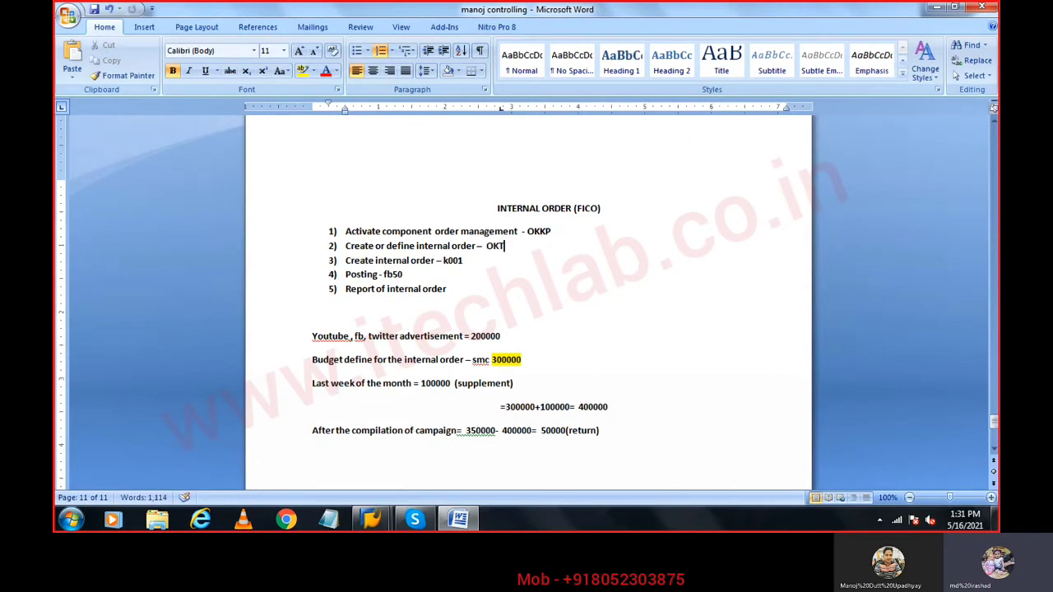
{"action": "type", "text": "@"}
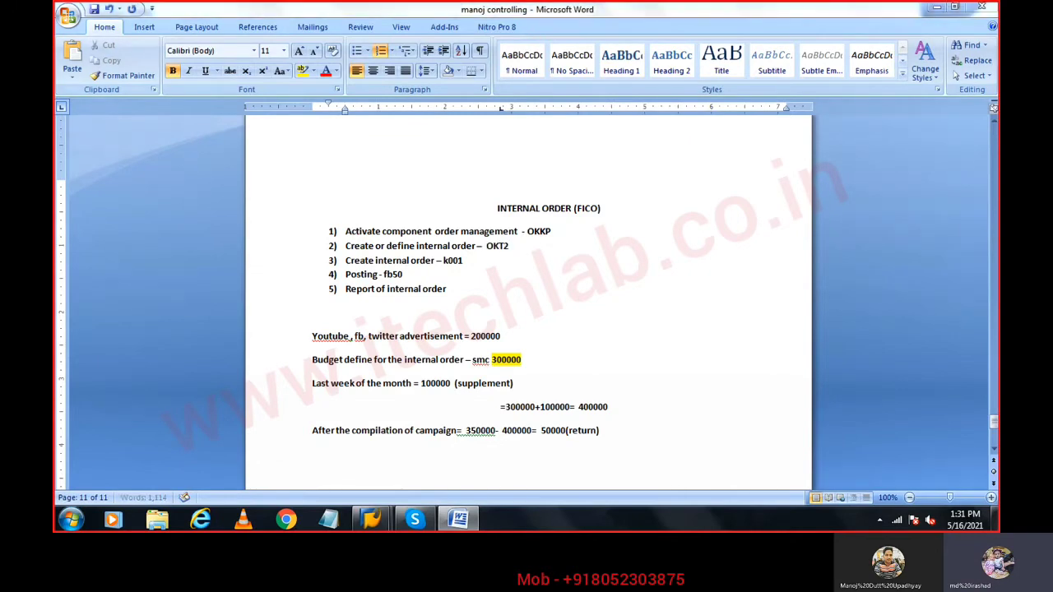
Step: Switch to SAP, open Define Order Types, and position the order type list at the entries from OVHD onward
{"action": "key", "text": "alt+Tab"}
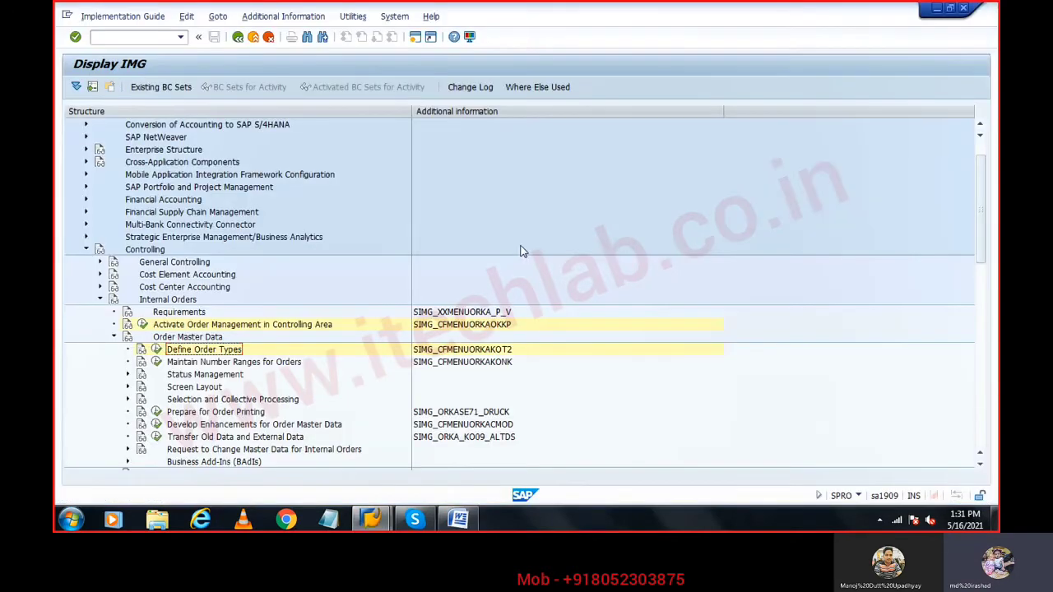
{"action": "left_click", "coordinate": [157, 349]}
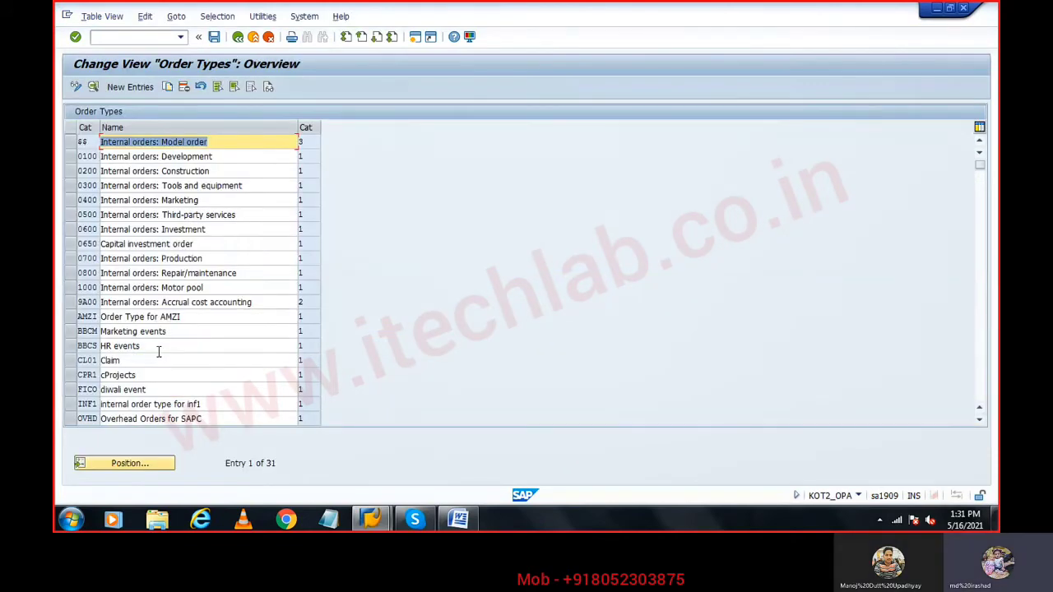
{"action": "scroll", "coordinate": [163, 374], "scroll_direction": "down", "scroll_amount": 1}
{"action": "scroll", "coordinate": [164, 374], "scroll_direction": "up", "scroll_amount": 1}
{"action": "scroll", "coordinate": [164, 377], "scroll_direction": "down", "scroll_amount": 2}
{"action": "scroll", "coordinate": [164, 374], "scroll_direction": "up", "scroll_amount": 1}
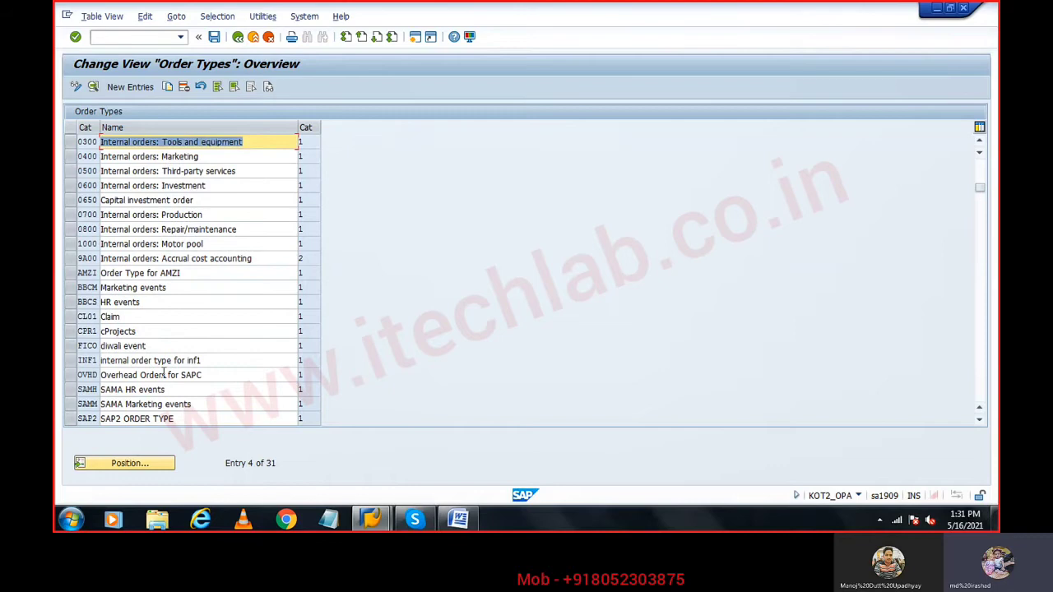
{"action": "left_click", "coordinate": [131, 463]}
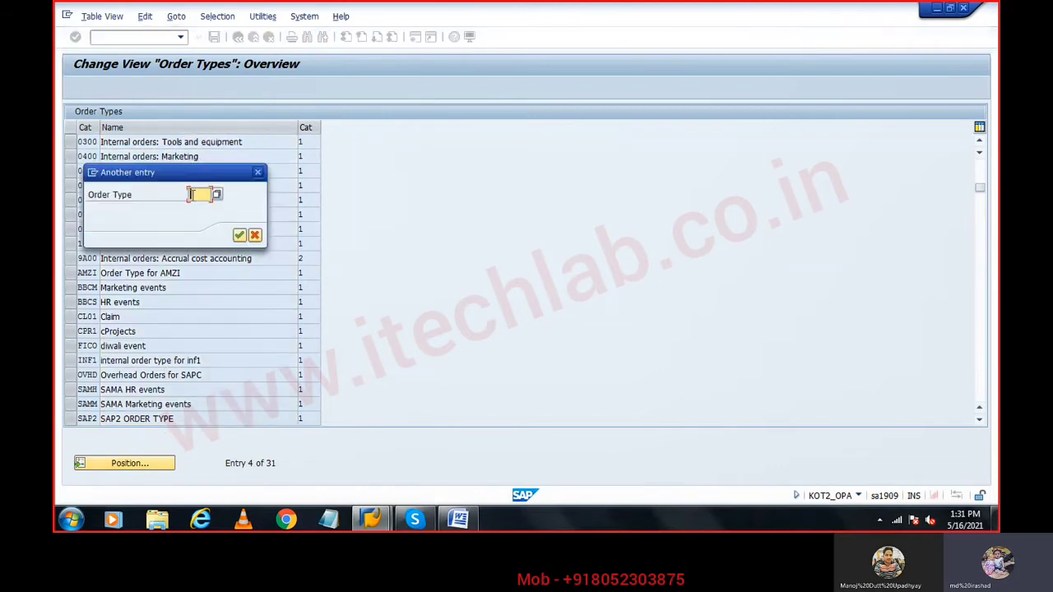
{"action": "type", "text": "sapc"}
{"action": "key", "text": "Return"}
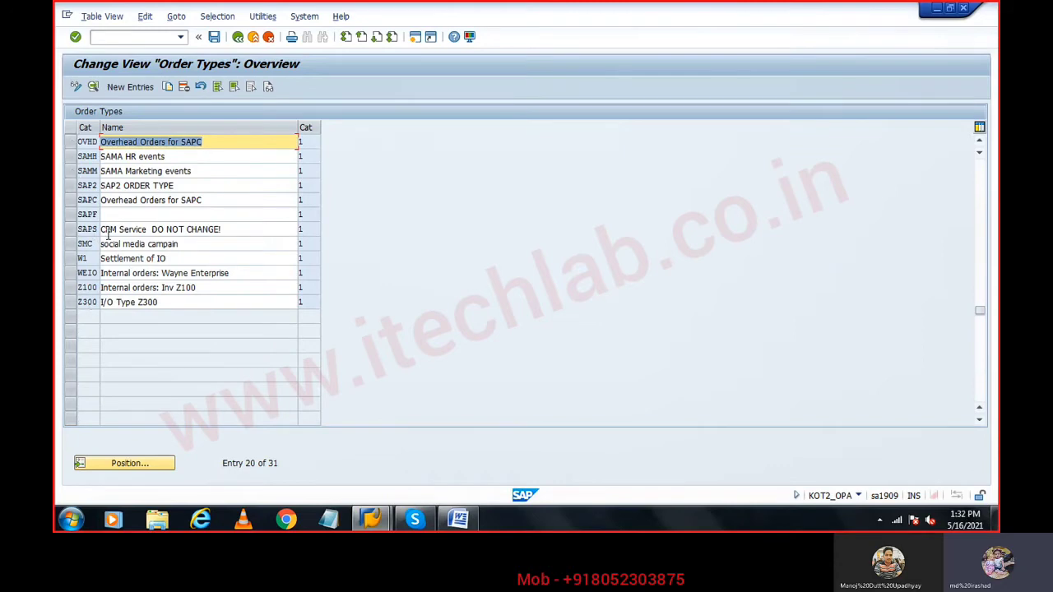
Step: Start a new order type entry with order category 01, Internal Order (Controlling)
{"action": "left_click", "coordinate": [130, 86]}
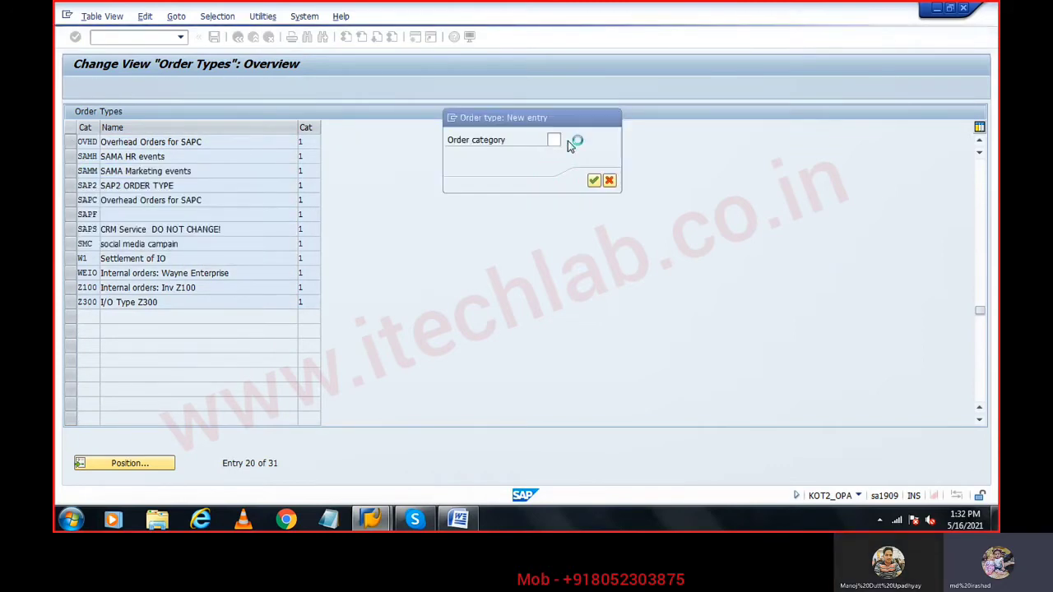
{"action": "left_click", "coordinate": [571, 143]}
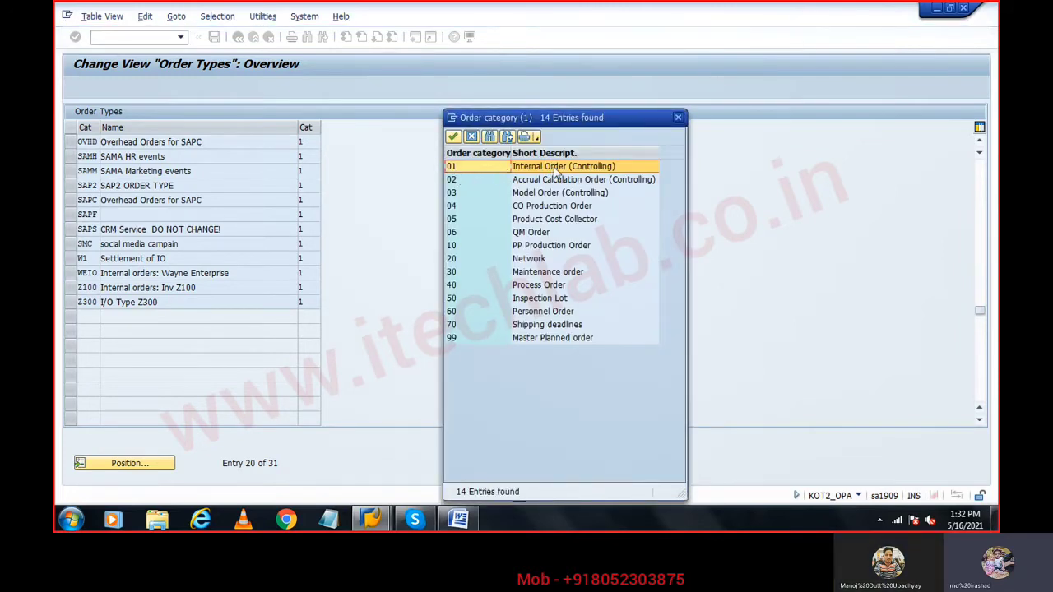
{"action": "double_click", "coordinate": [504, 168]}
{"action": "key", "text": "Return"}
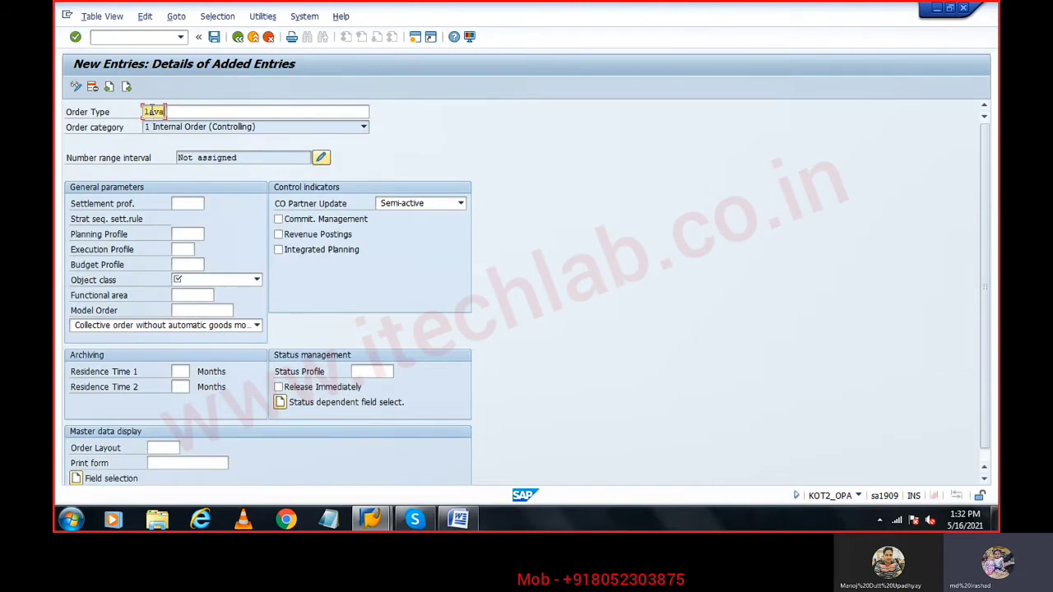
Step: Enter lava as the new order type and describe it as "lava diwali festival"
{"action": "left_click", "coordinate": [152, 111]}
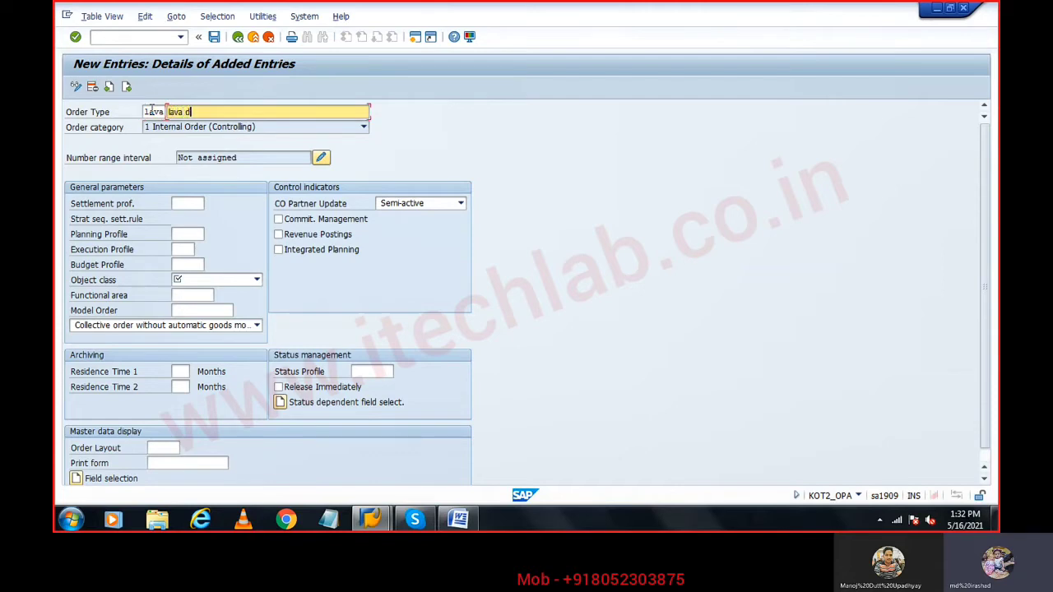
{"action": "type", "text": "se"}
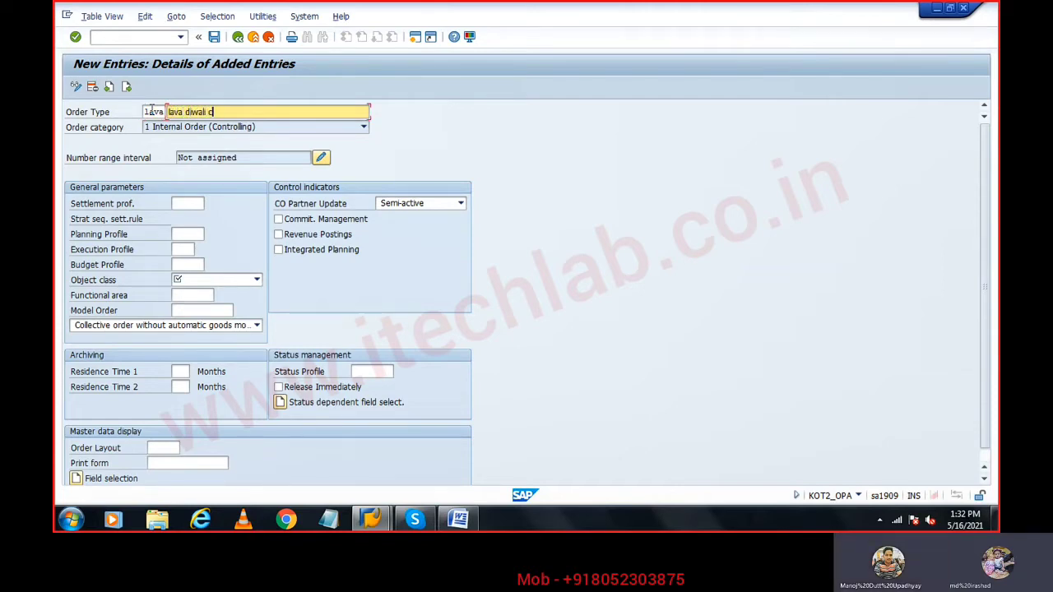
{"action": "type", "text": "elibratio"}
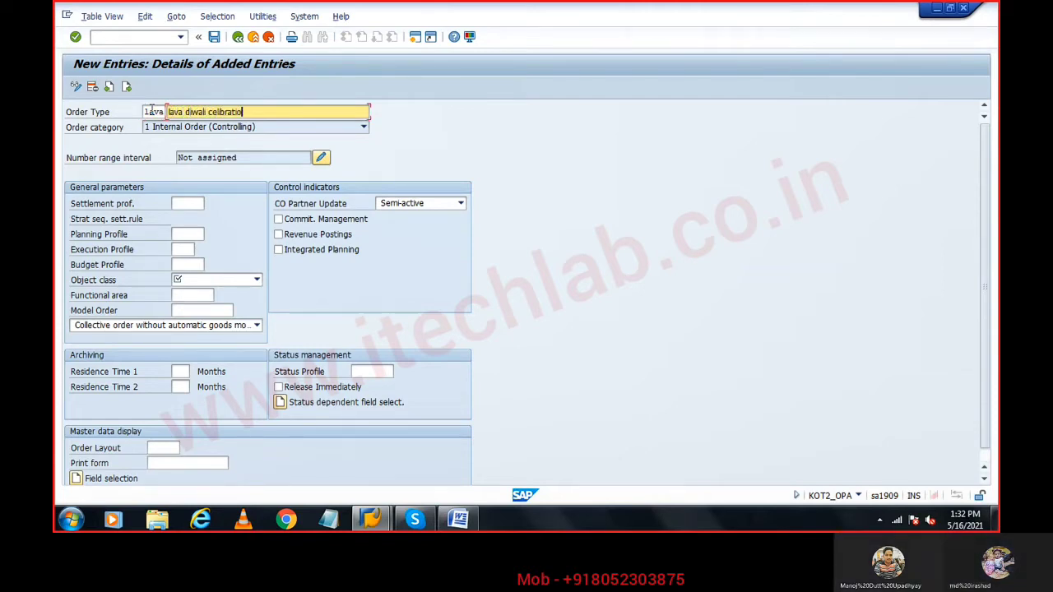
{"action": "type", "text": "n"}
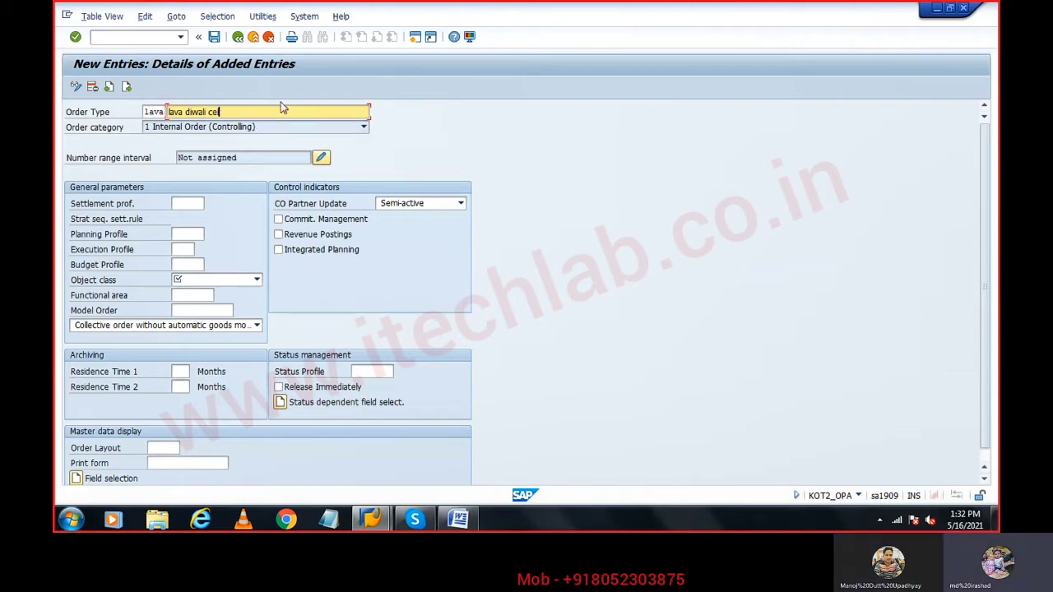
{"action": "type", "text": "fest"}
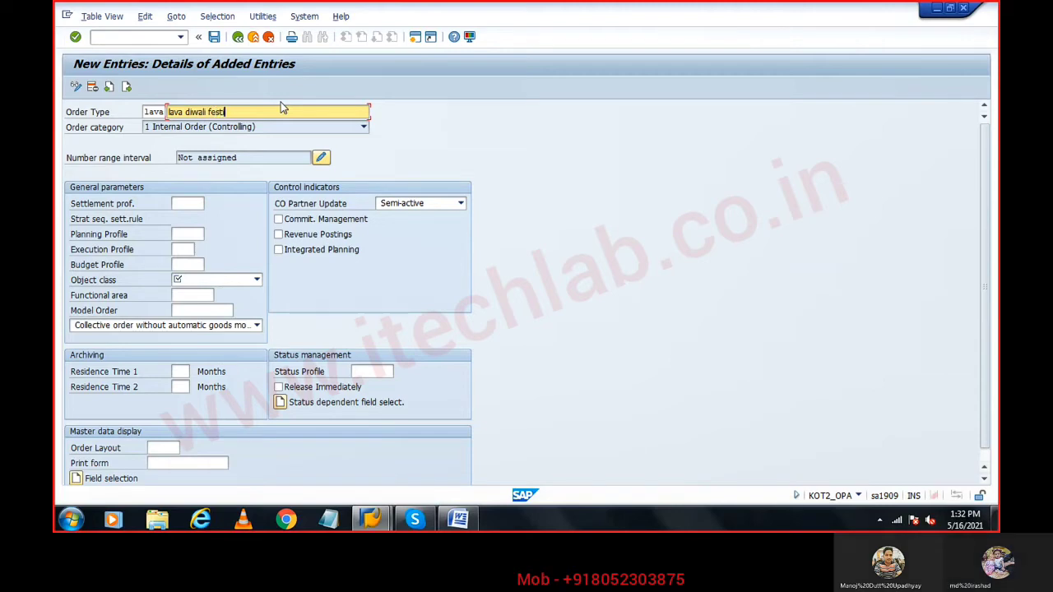
{"action": "type", "text": "l"}
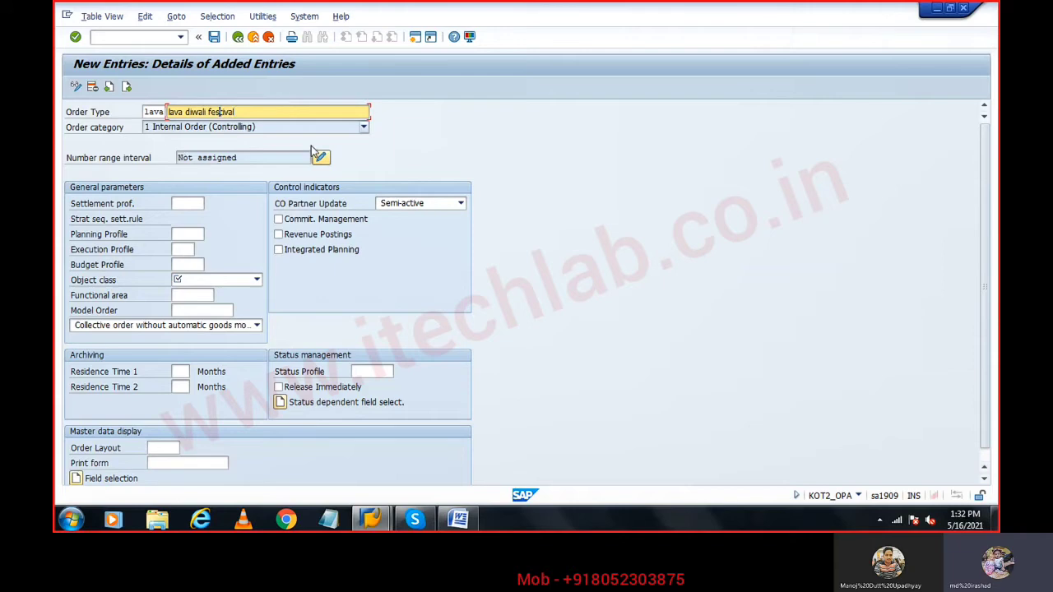
Step: Set the order type's settlement profile to 20, Overhead costs
{"action": "left_click", "coordinate": [189, 203]}
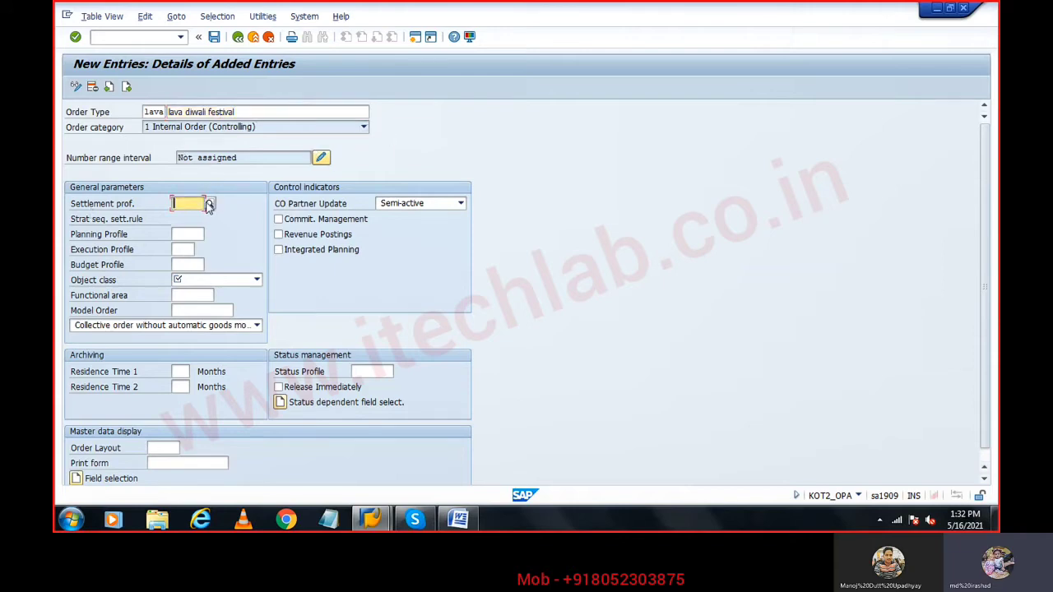
{"action": "left_click", "coordinate": [210, 204]}
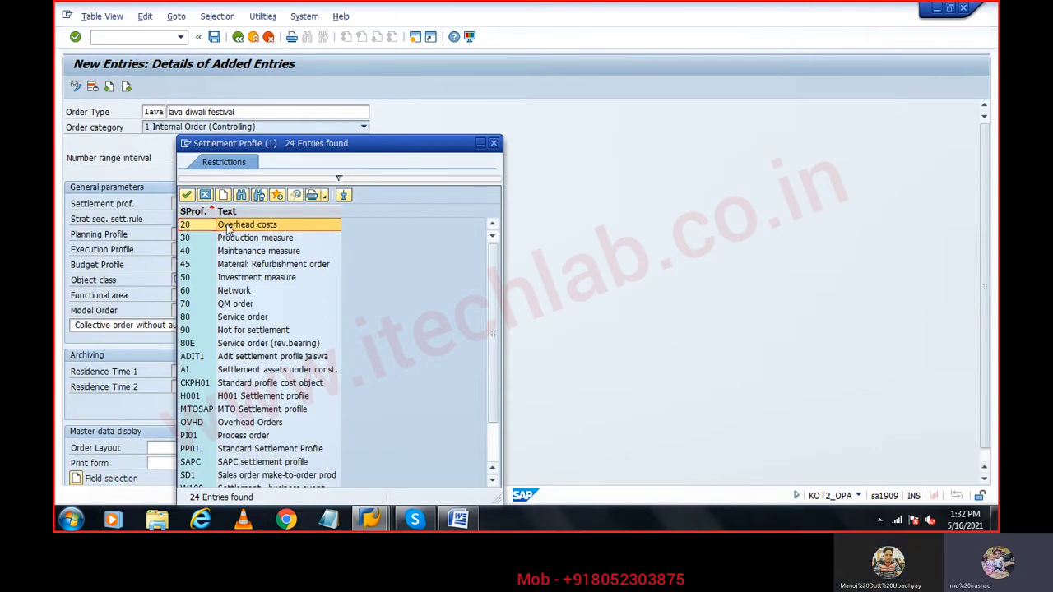
{"action": "double_click", "coordinate": [183, 224]}
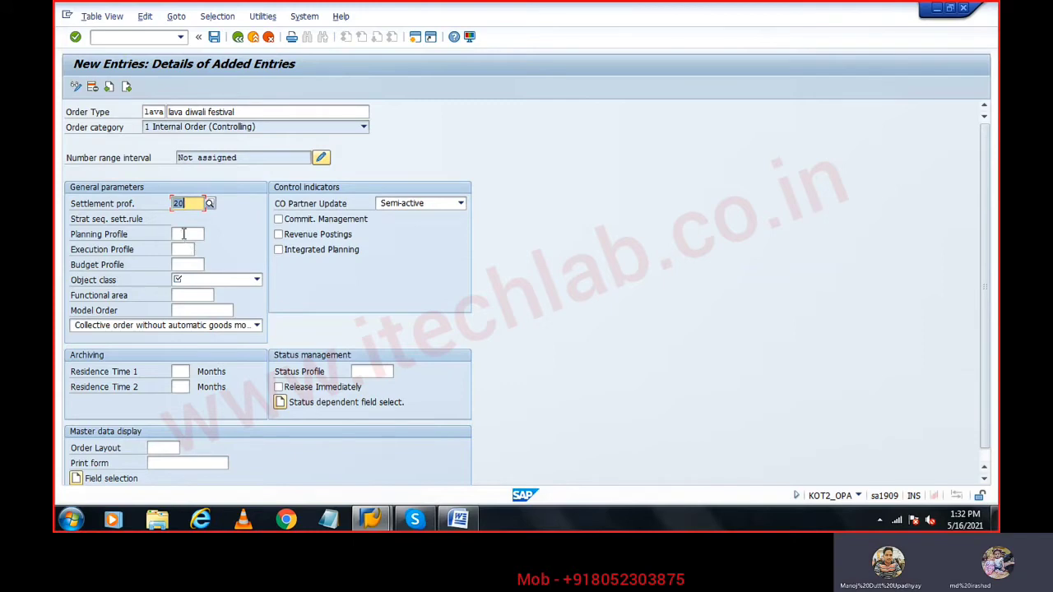
Step: Set the order type's planning profile to 000001, General plan profile, and its budget profile to 000001, General budget profile
{"action": "left_click", "coordinate": [184, 233]}
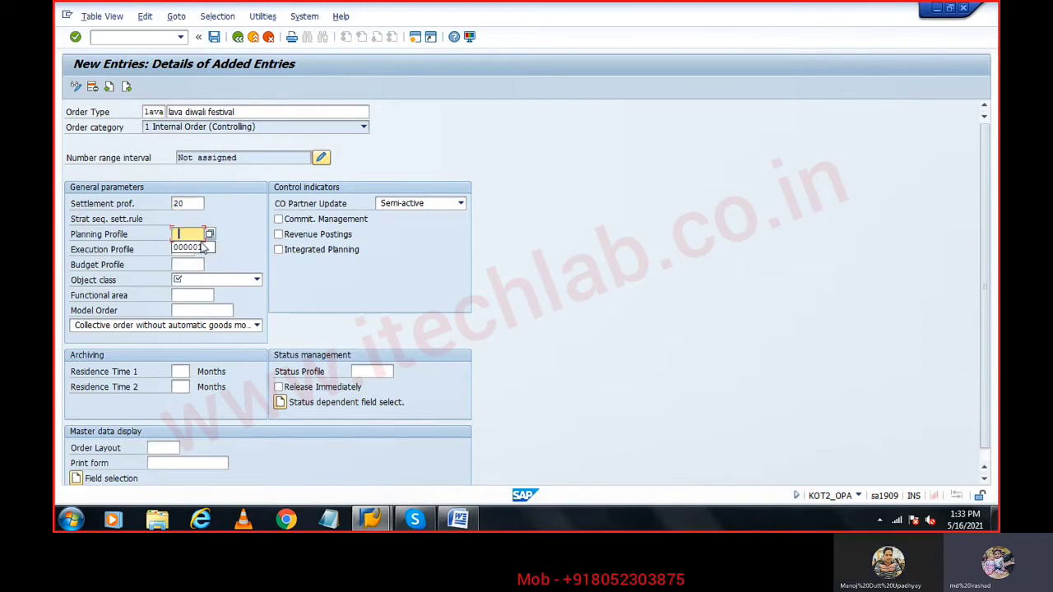
{"action": "left_click", "coordinate": [211, 234]}
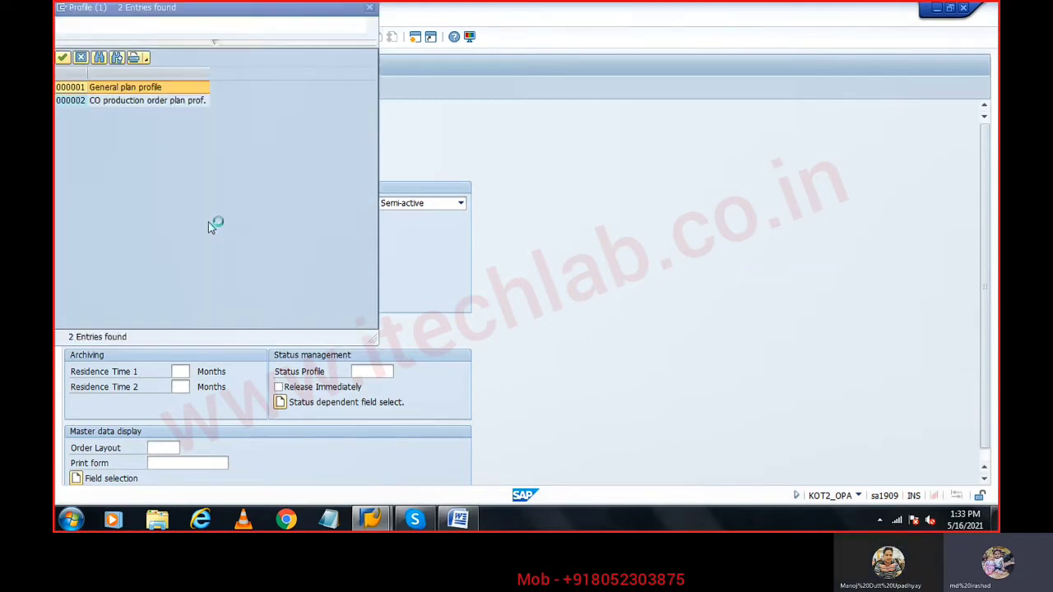
{"action": "double_click", "coordinate": [112, 87]}
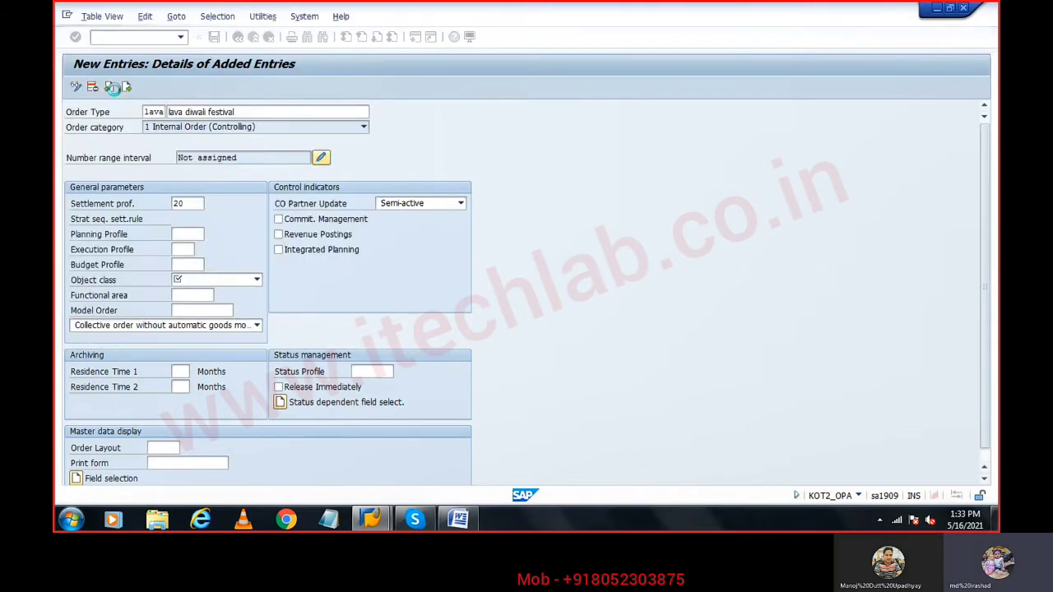
{"action": "left_click", "coordinate": [196, 264]}
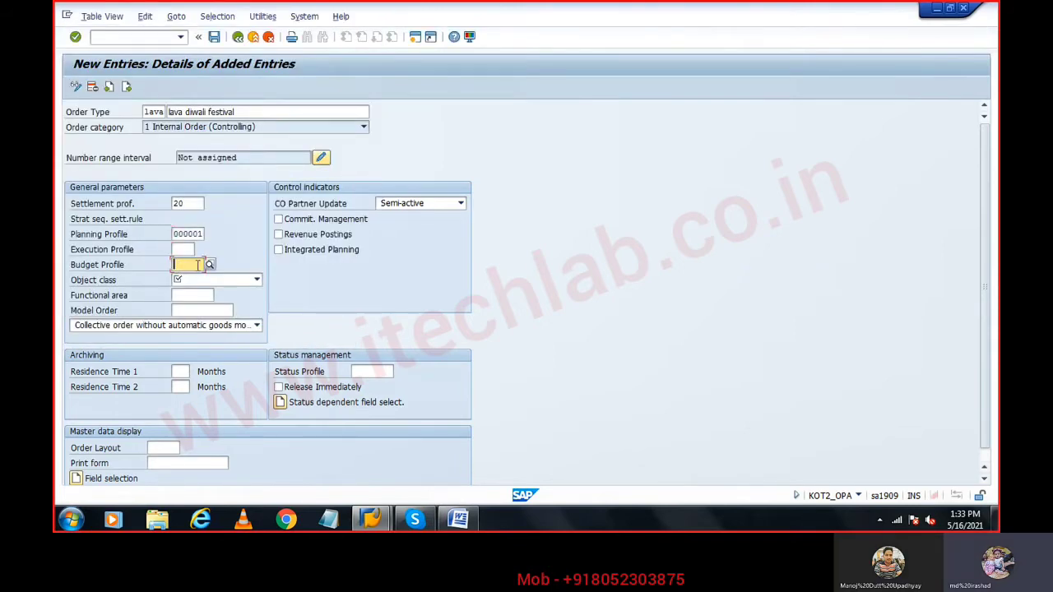
{"action": "left_click", "coordinate": [211, 265]}
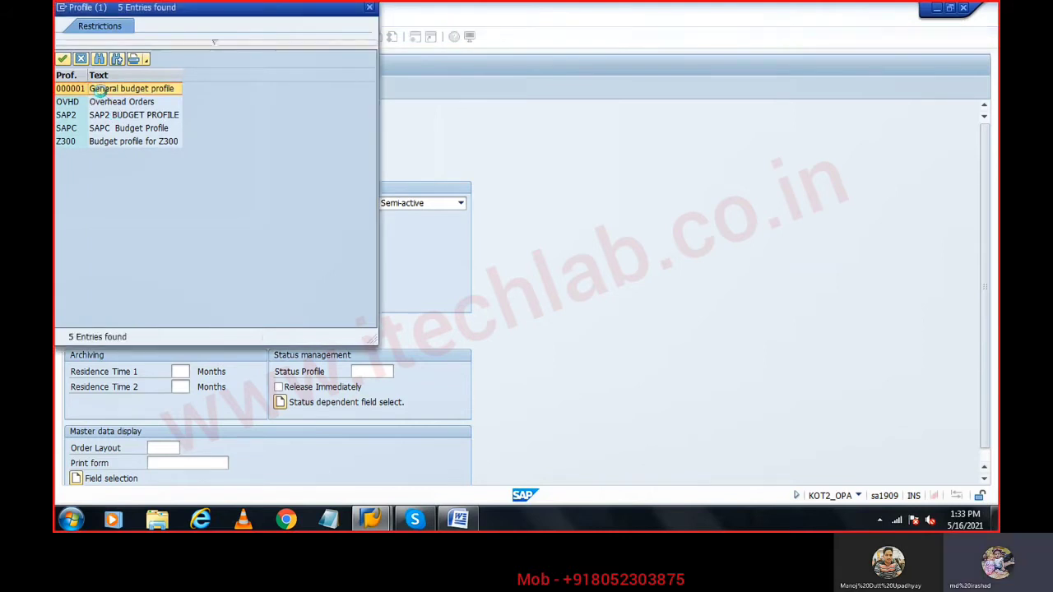
{"action": "double_click", "coordinate": [97, 91]}
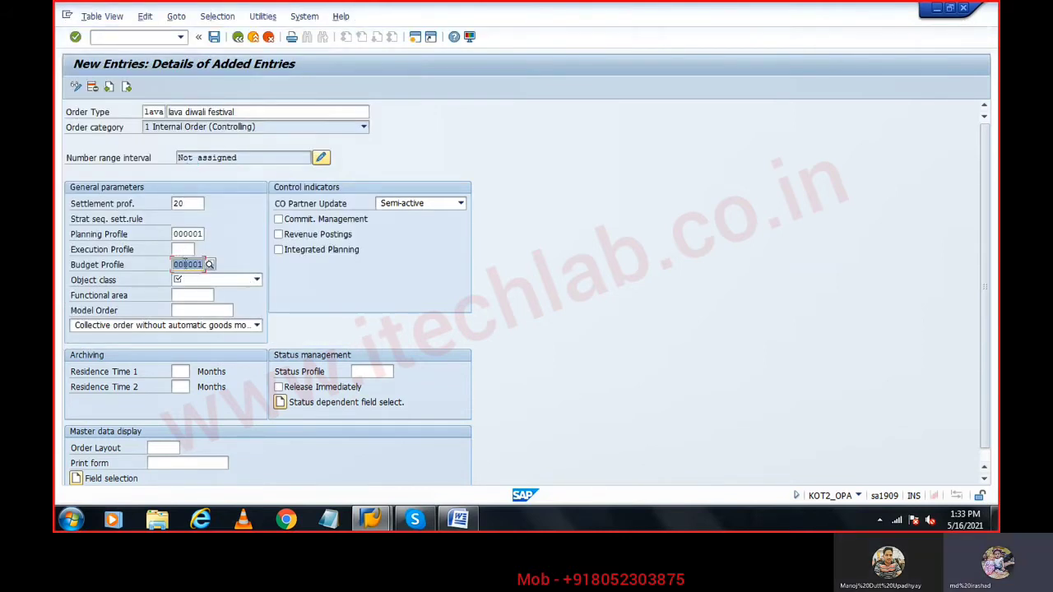
Step: Set the order type's object class to OCOST, Overhead costs, and validate the new entry
{"action": "left_click", "coordinate": [185, 284]}
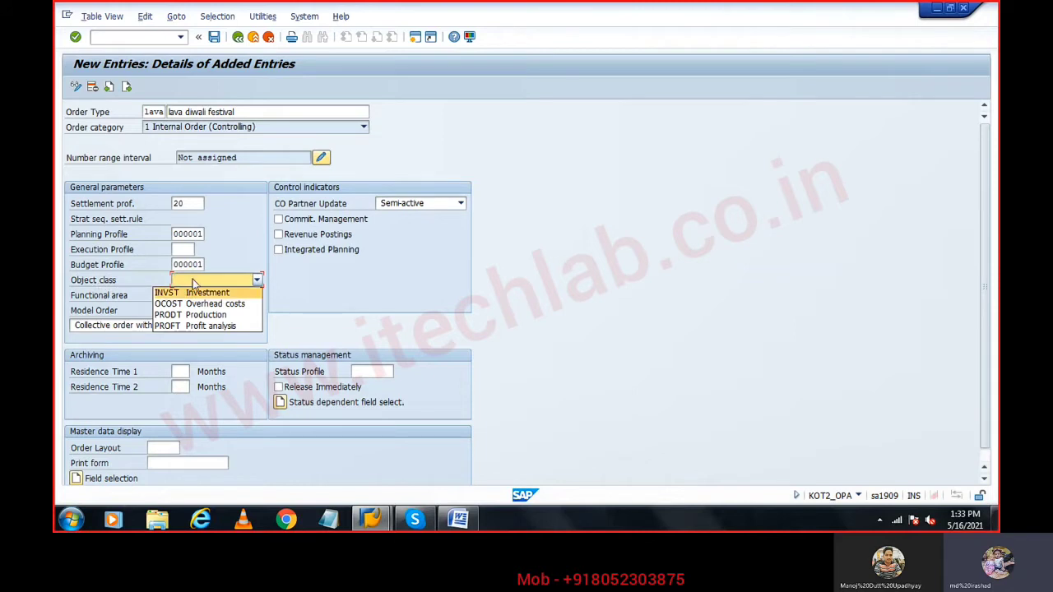
{"action": "left_click", "coordinate": [194, 304]}
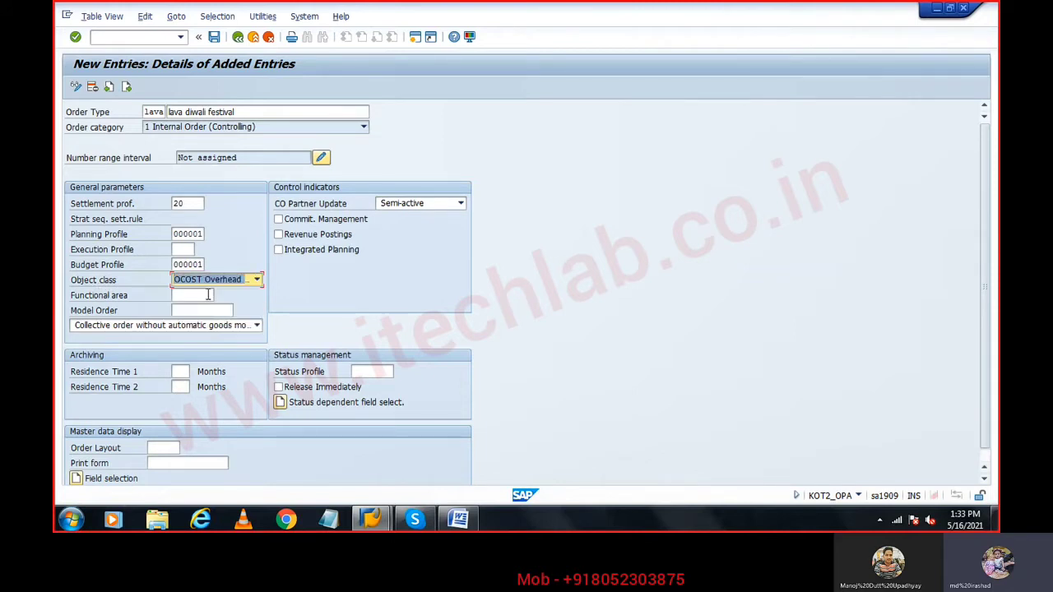
{"action": "key", "text": "Return"}
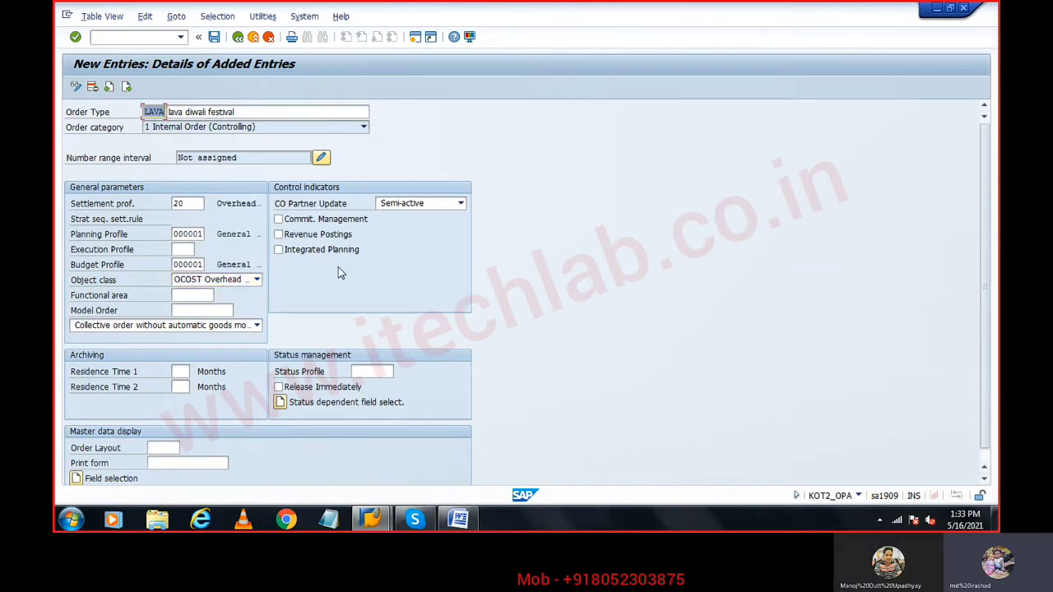
{"action": "scroll", "coordinate": [341, 273], "scroll_direction": "down", "scroll_amount": 1}
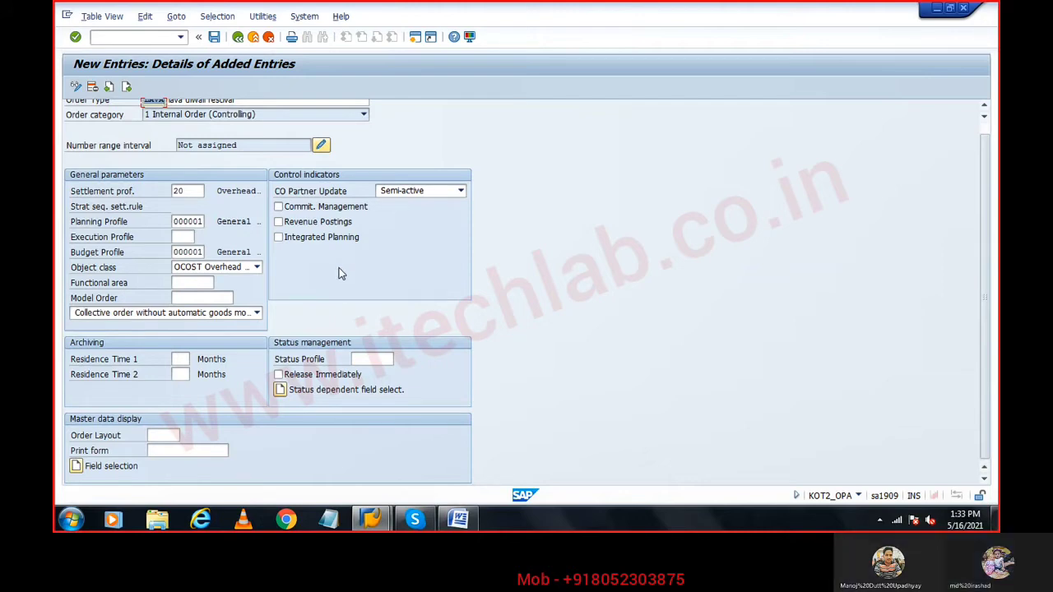
{"action": "scroll", "coordinate": [343, 273], "scroll_direction": "up", "scroll_amount": 1}
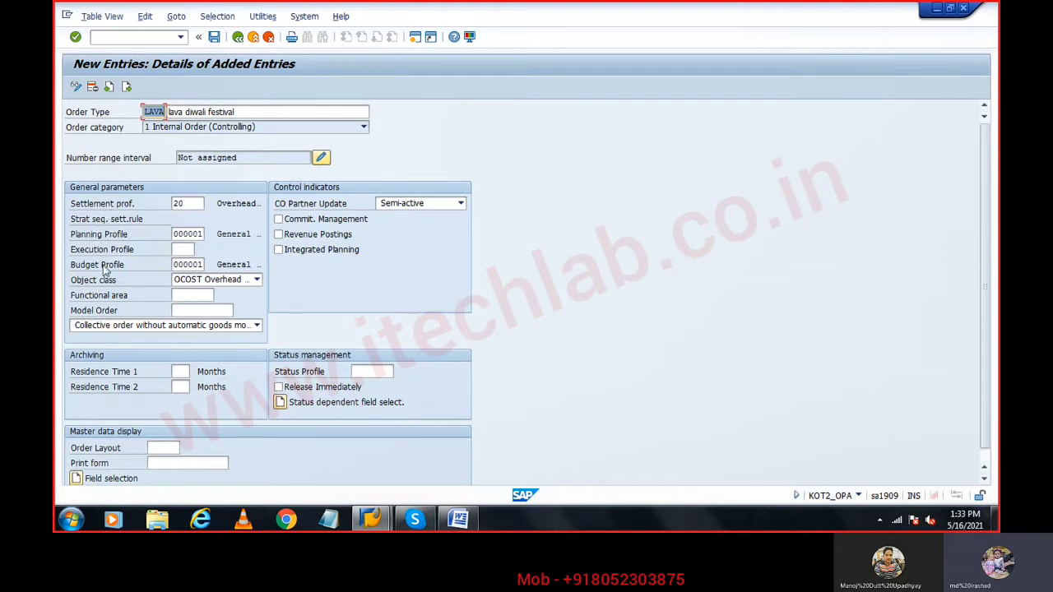
Step: Open the Customizing implementation guide through transaction spro in a new session and expand Internal Orders under Controlling
{"action": "left_click", "coordinate": [416, 39]}
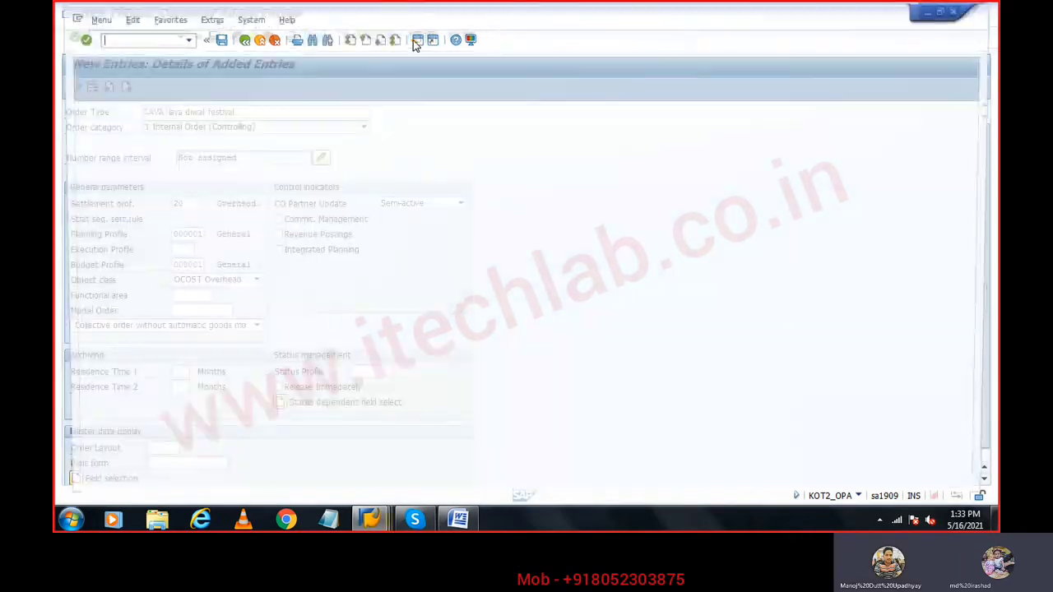
{"action": "type", "text": "spro"}
{"action": "key", "text": "Return"}
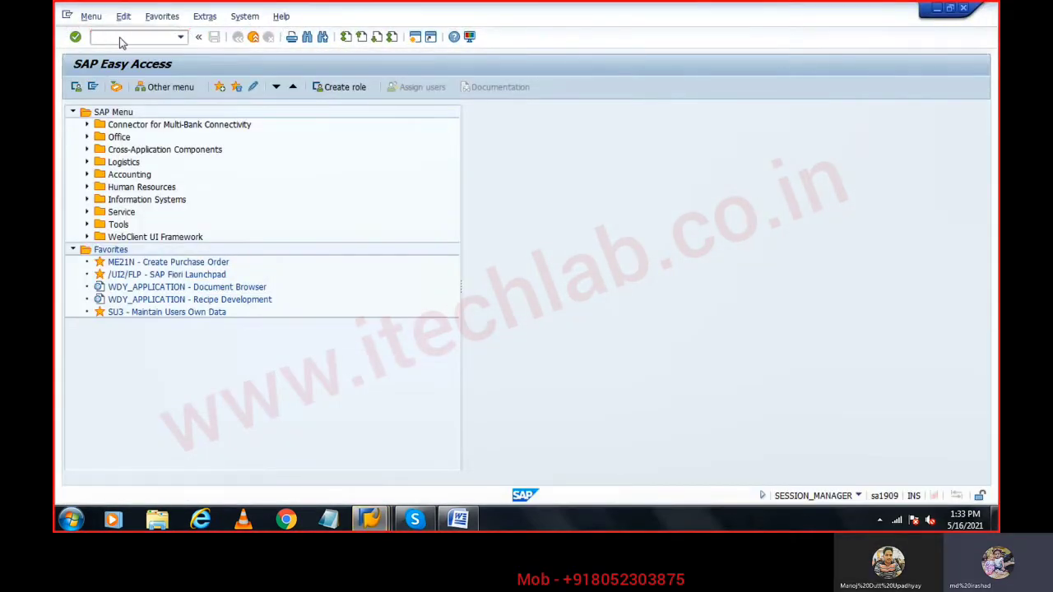
{"action": "left_click", "coordinate": [97, 87]}
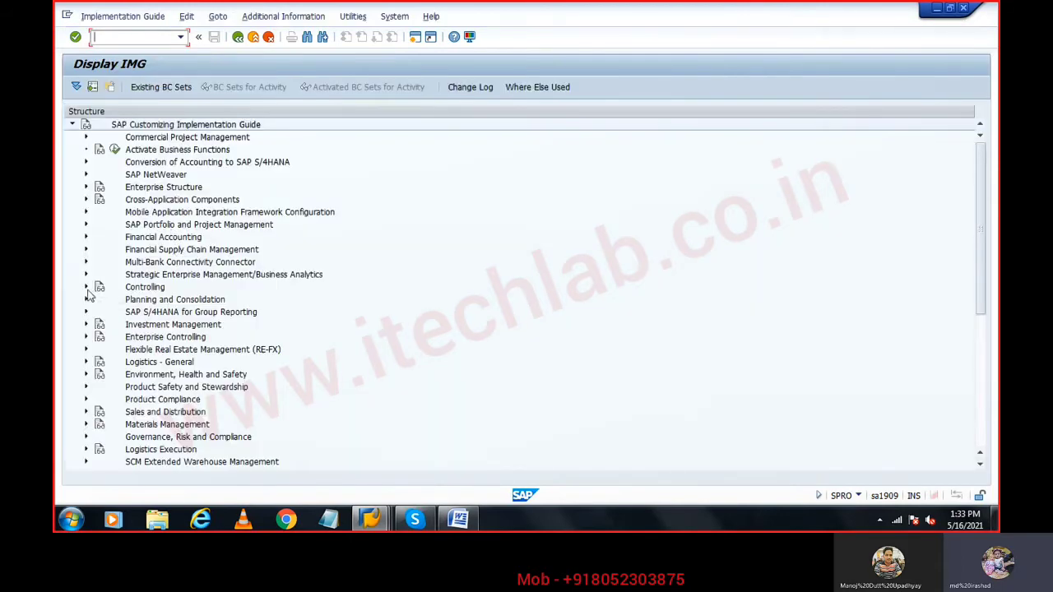
{"action": "left_click", "coordinate": [86, 287]}
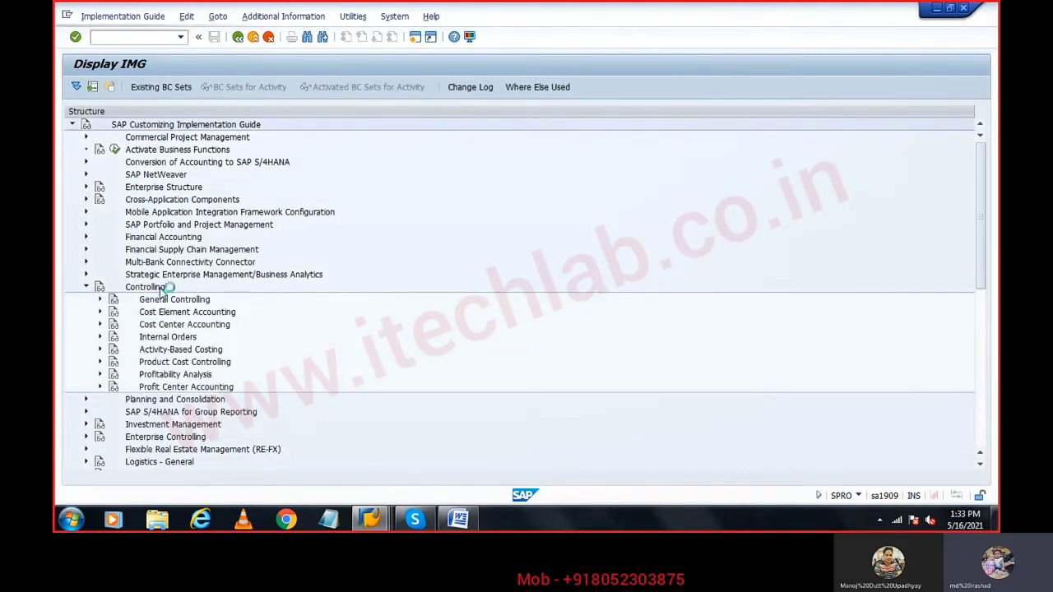
{"action": "left_click", "coordinate": [115, 338]}
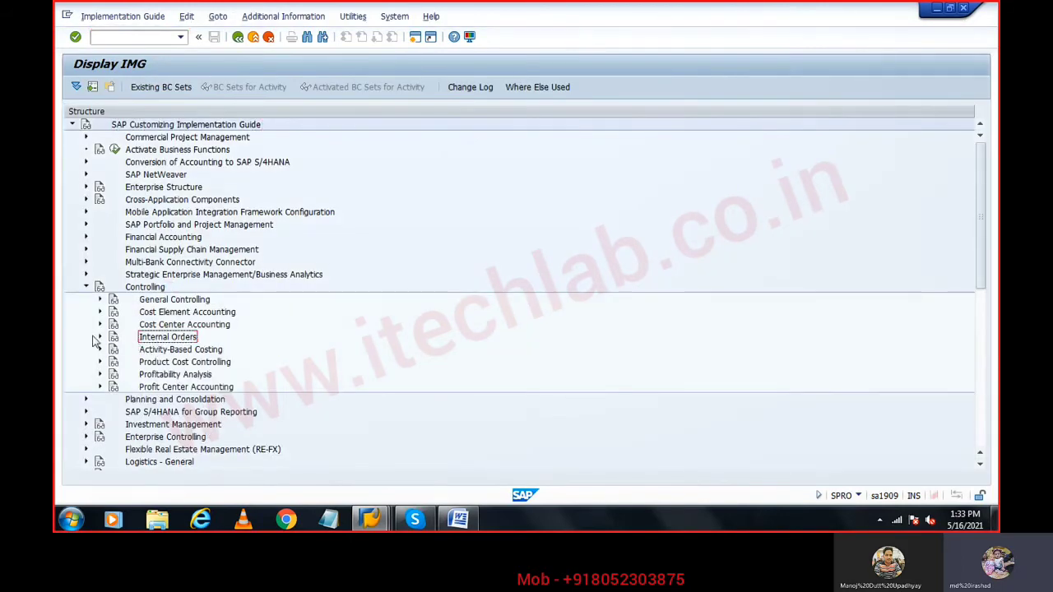
{"action": "left_click", "coordinate": [99, 336]}
{"action": "scroll", "coordinate": [189, 337], "scroll_direction": "down", "scroll_amount": 2}
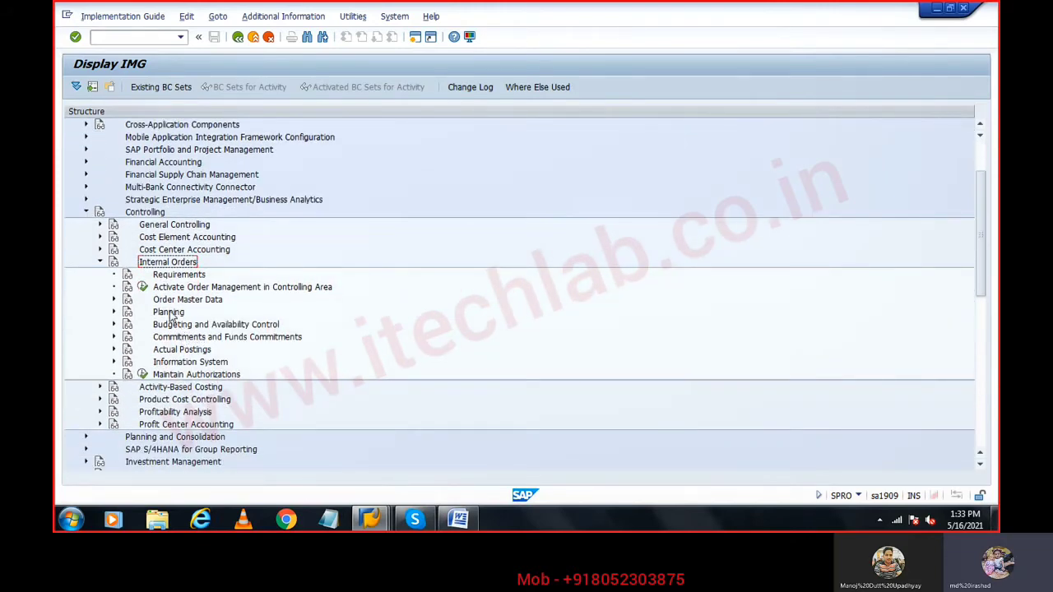
{"action": "left_click", "coordinate": [168, 312]}
{"action": "left_click", "coordinate": [114, 313]}
{"action": "key", "text": "Down"}
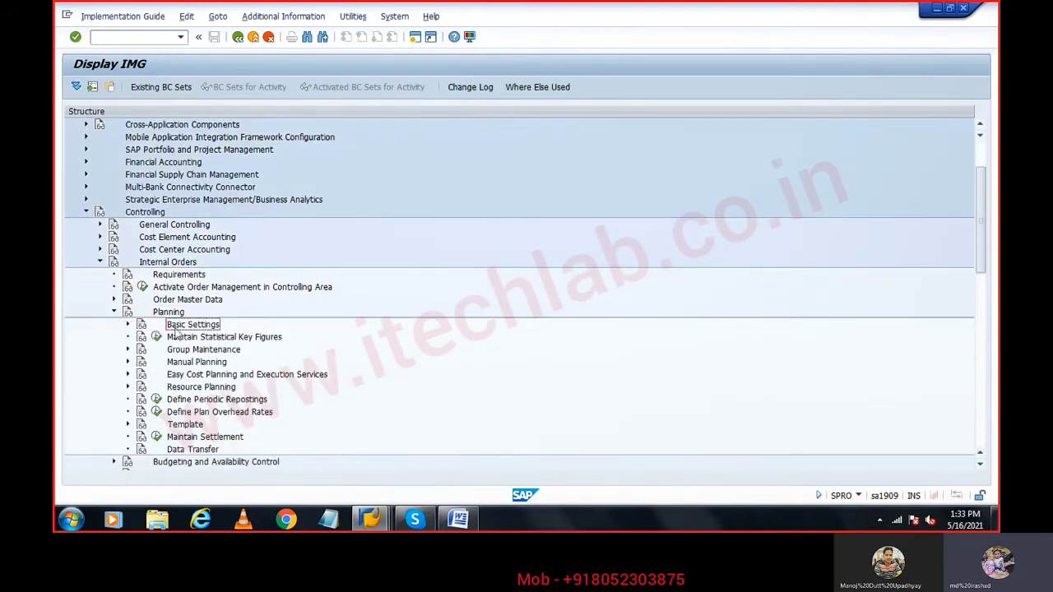
{"action": "left_click", "coordinate": [128, 325]}
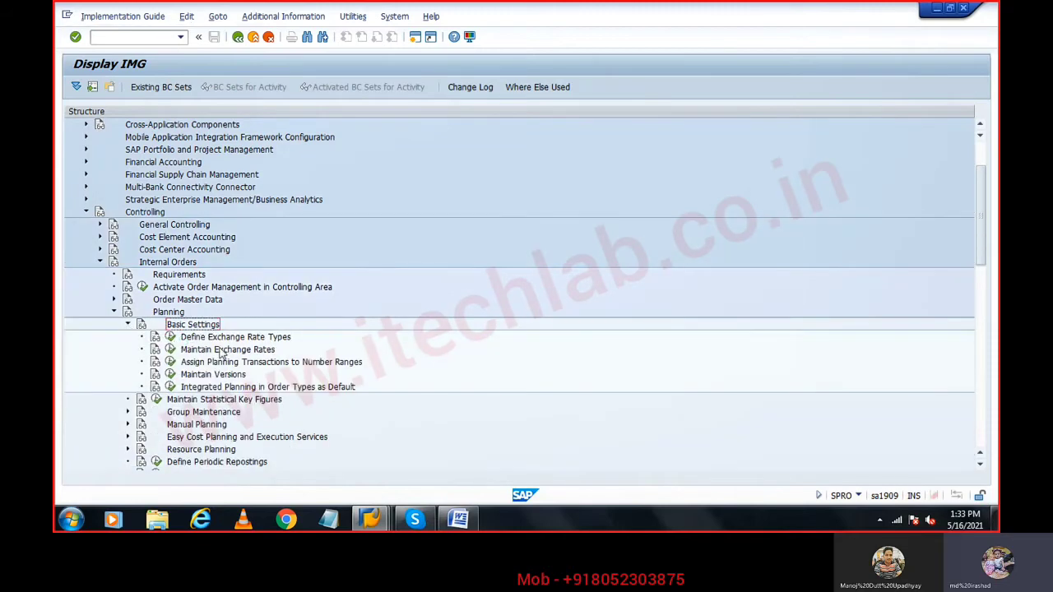
{"action": "left_click", "coordinate": [113, 312]}
{"action": "left_click", "coordinate": [178, 326]}
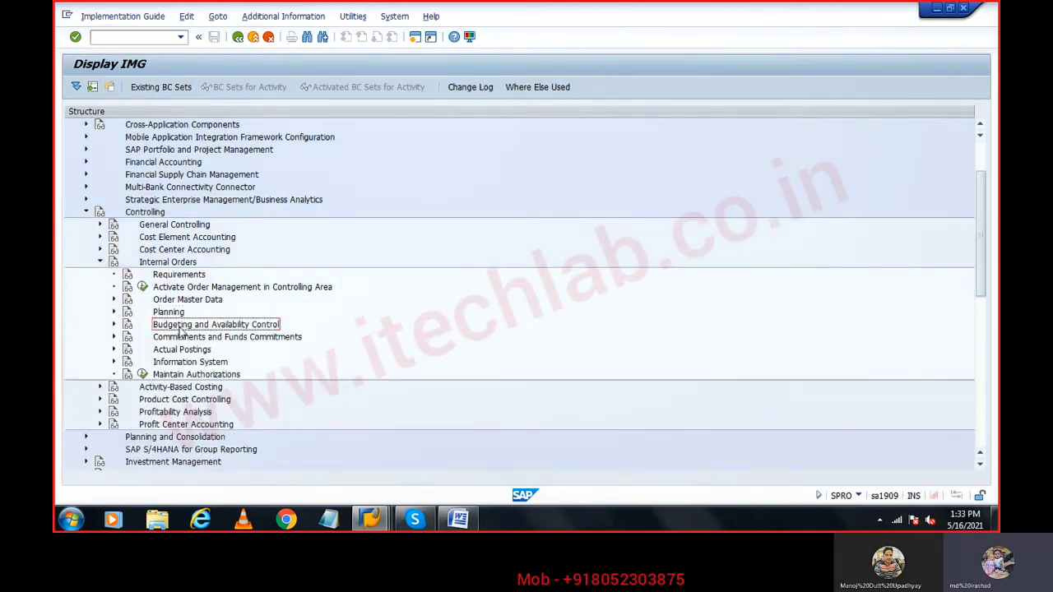
Step: Expand Actual Postings and Settlement under Internal Orders, and start the Maintain Settlement Profiles activity
{"action": "left_click", "coordinate": [178, 351]}
{"action": "left_click", "coordinate": [113, 349]}
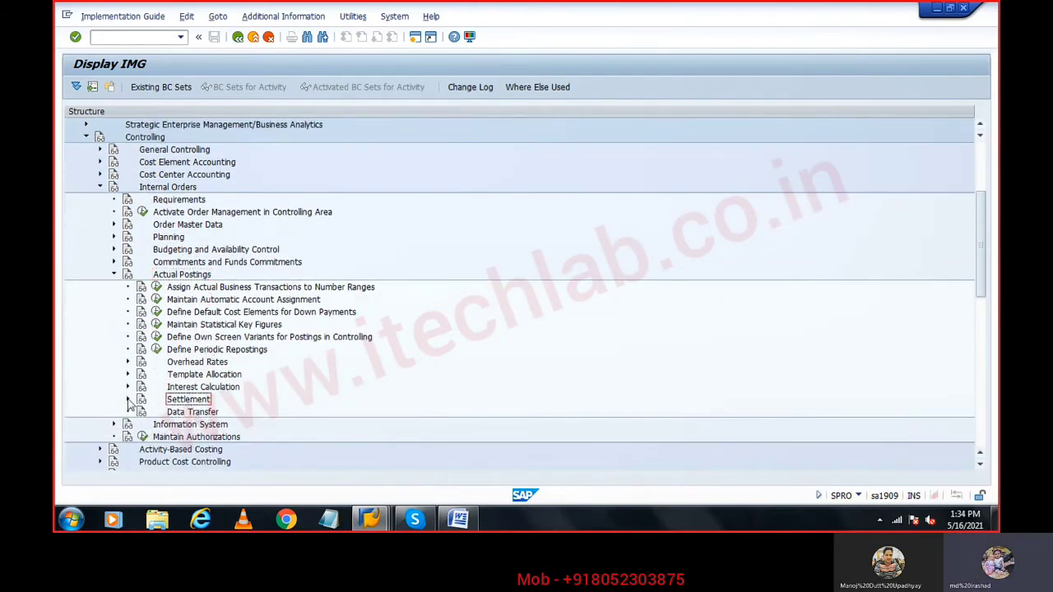
{"action": "left_click", "coordinate": [128, 399]}
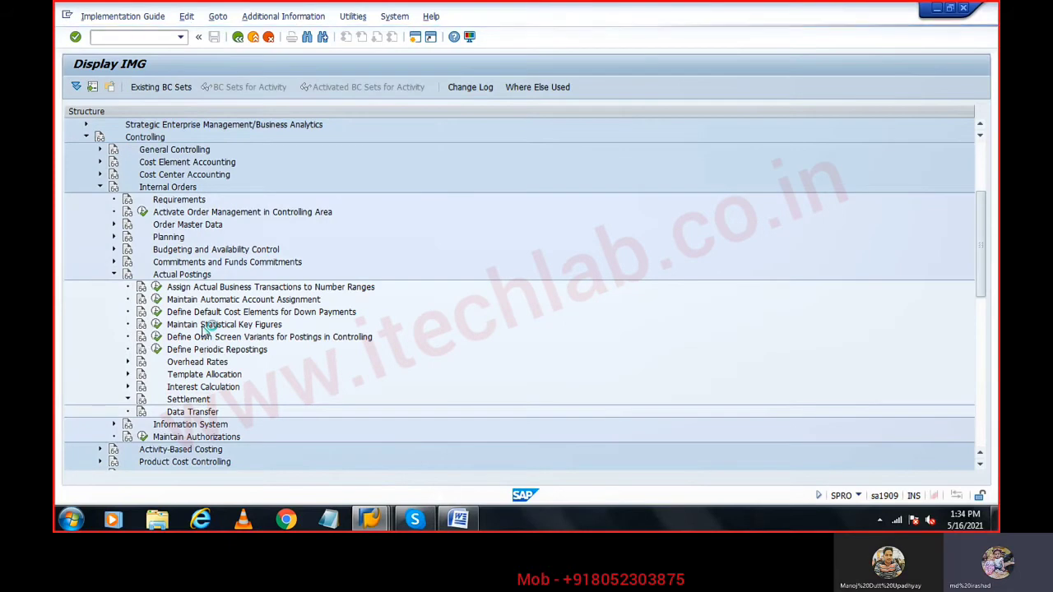
{"action": "key", "text": "Down"}
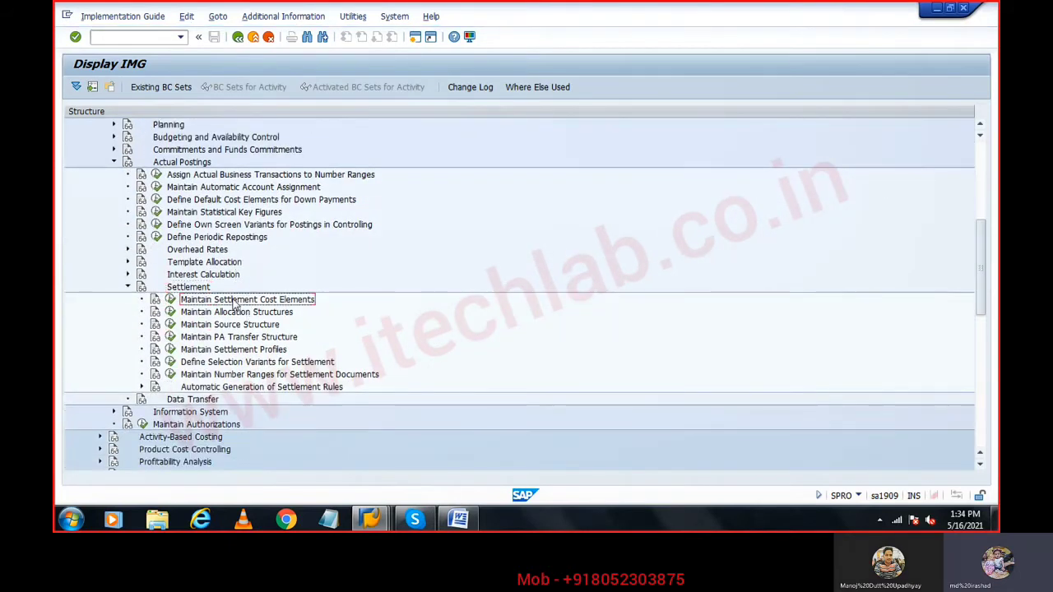
{"action": "left_click", "coordinate": [243, 325]}
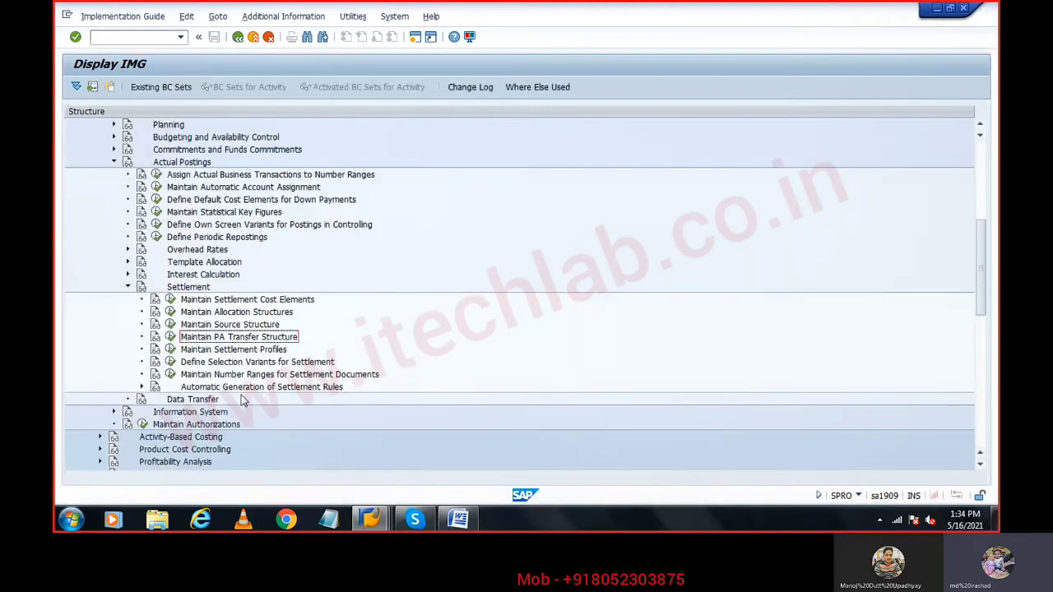
{"action": "key", "text": "Down"}
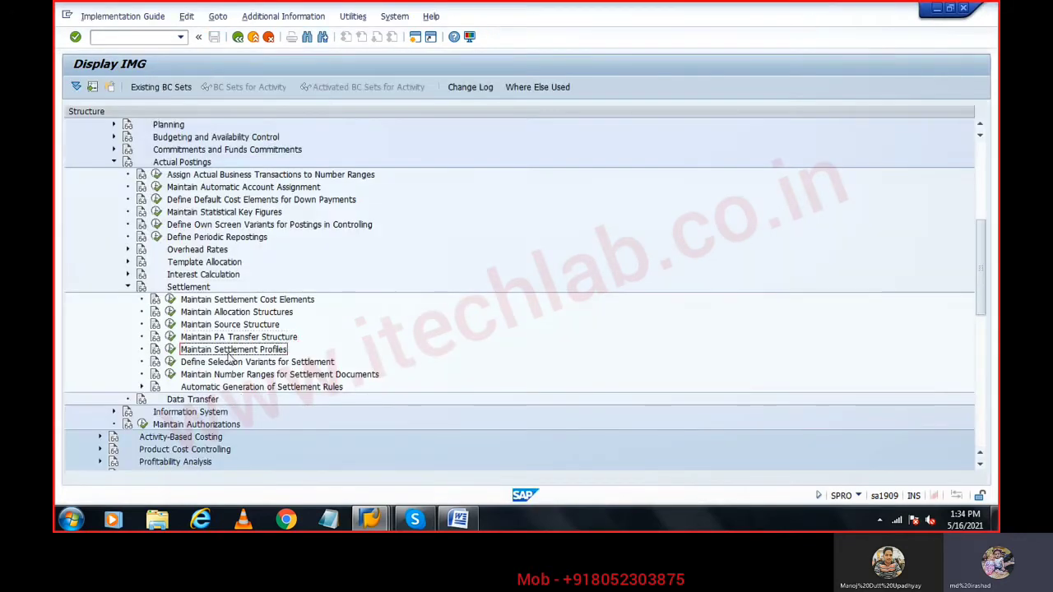
{"action": "left_click", "coordinate": [171, 354]}
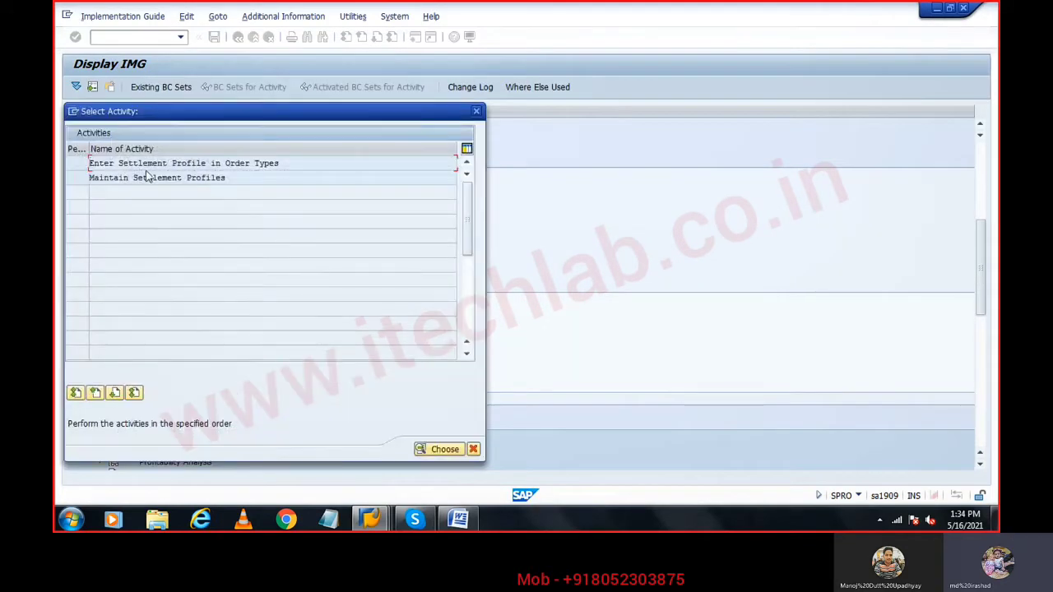
{"action": "double_click", "coordinate": [144, 178]}
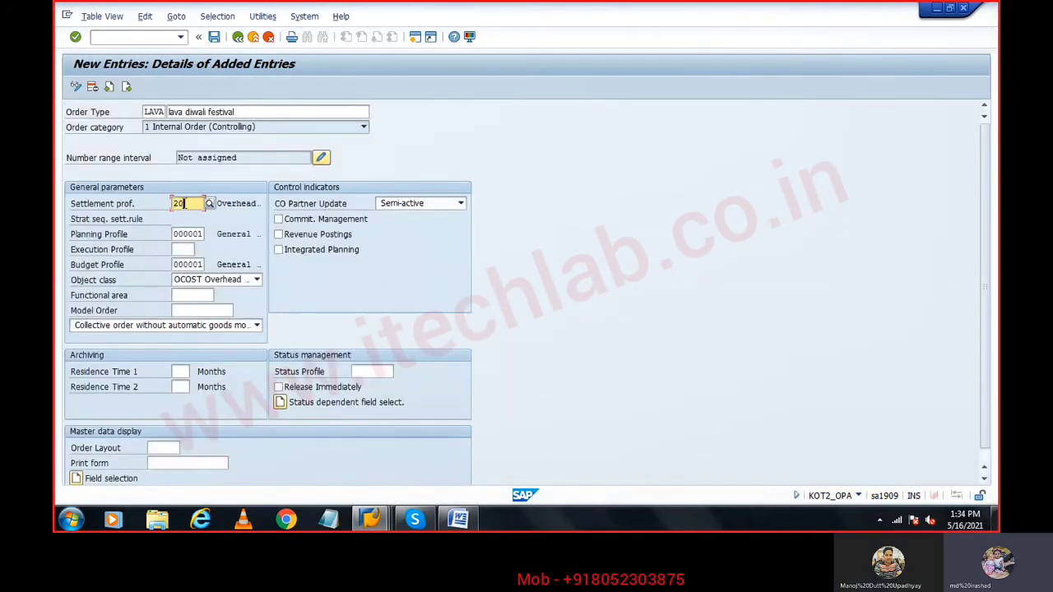
Step: Open the details of settlement profile 20, Overhead costs, and examine its actual cost setting, default values and G/L Account receiver options
{"action": "key", "text": "alt+Tab"}
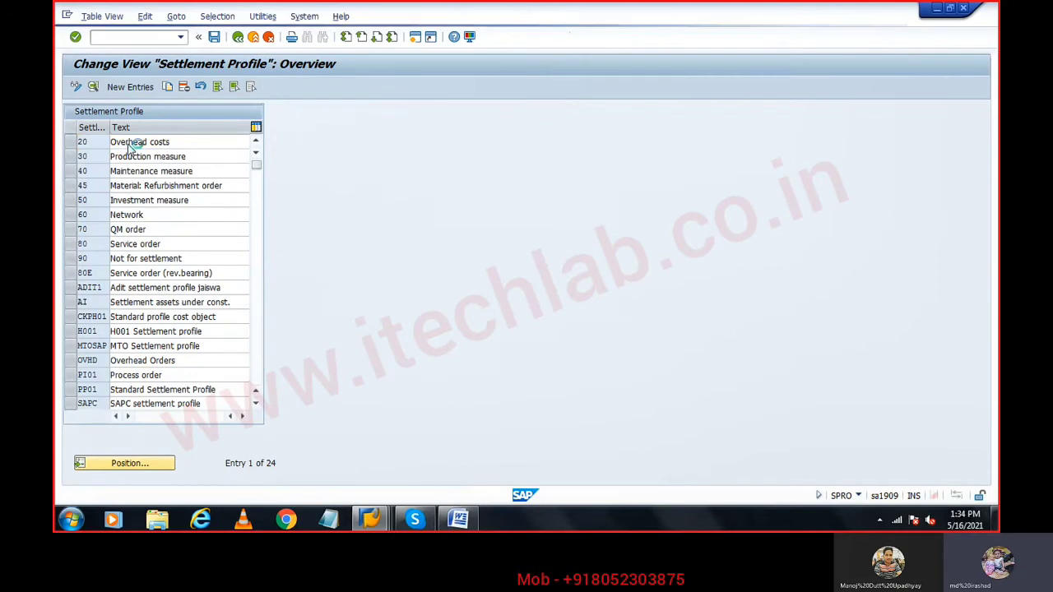
{"action": "double_click", "coordinate": [130, 145]}
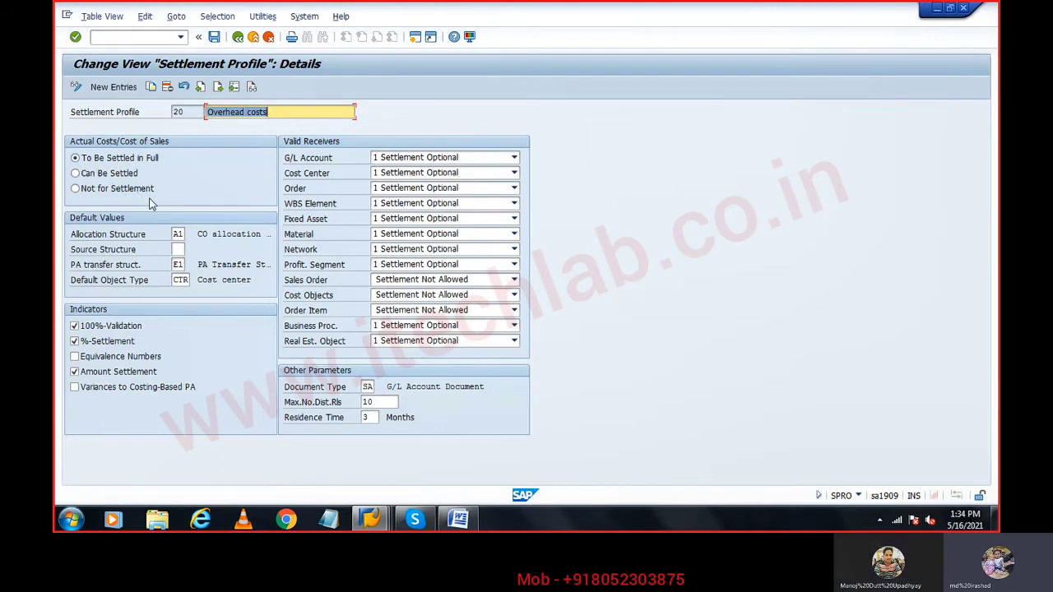
{"action": "left_click", "coordinate": [93, 188]}
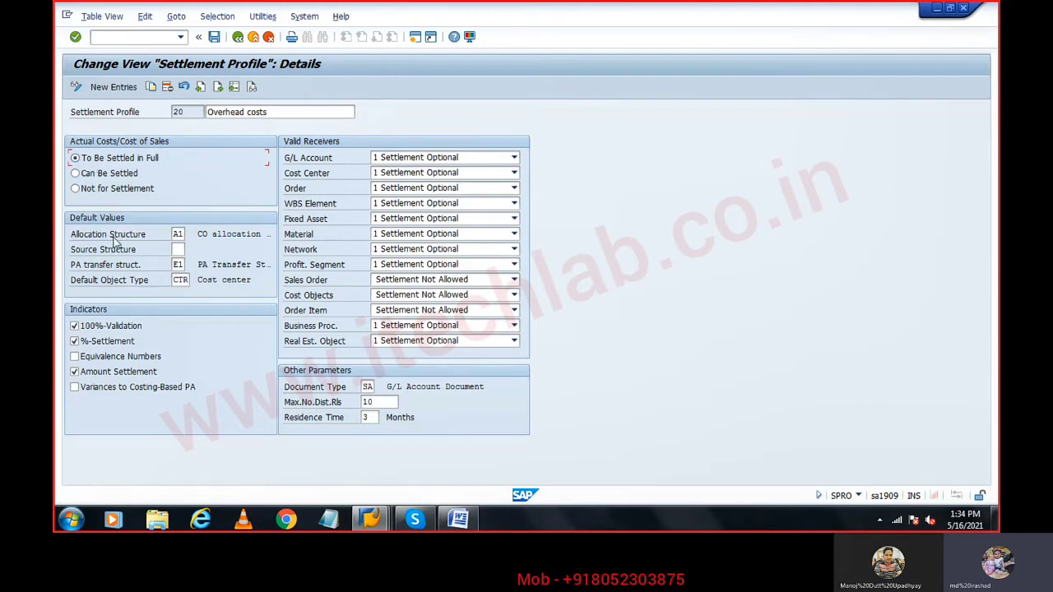
{"action": "left_click", "coordinate": [177, 236]}
{"action": "left_click", "coordinate": [178, 264]}
{"action": "left_click", "coordinate": [268, 267]}
{"action": "left_click", "coordinate": [402, 159]}
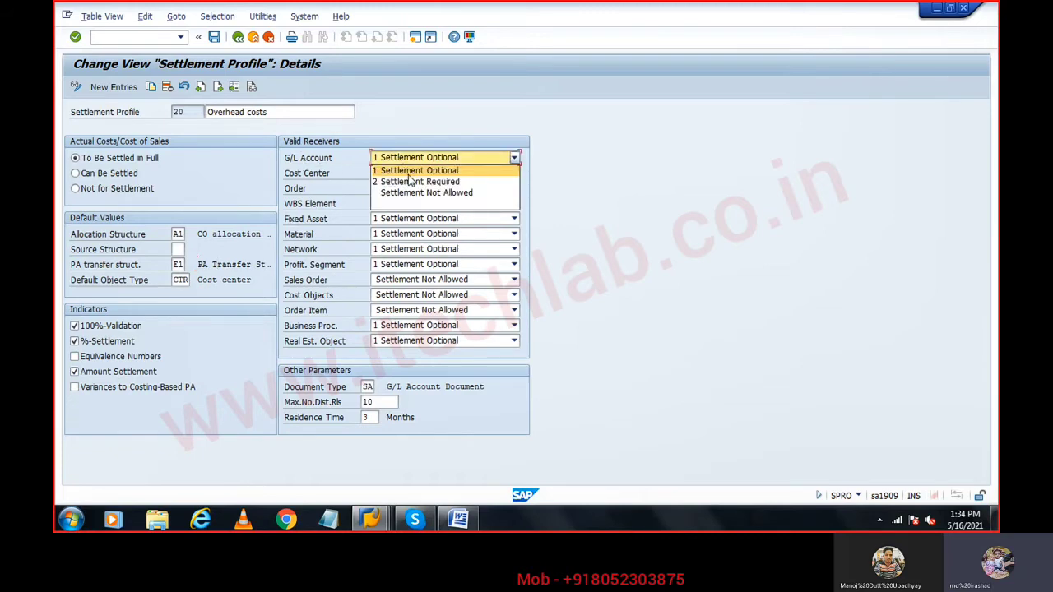
{"action": "left_click", "coordinate": [400, 170]}
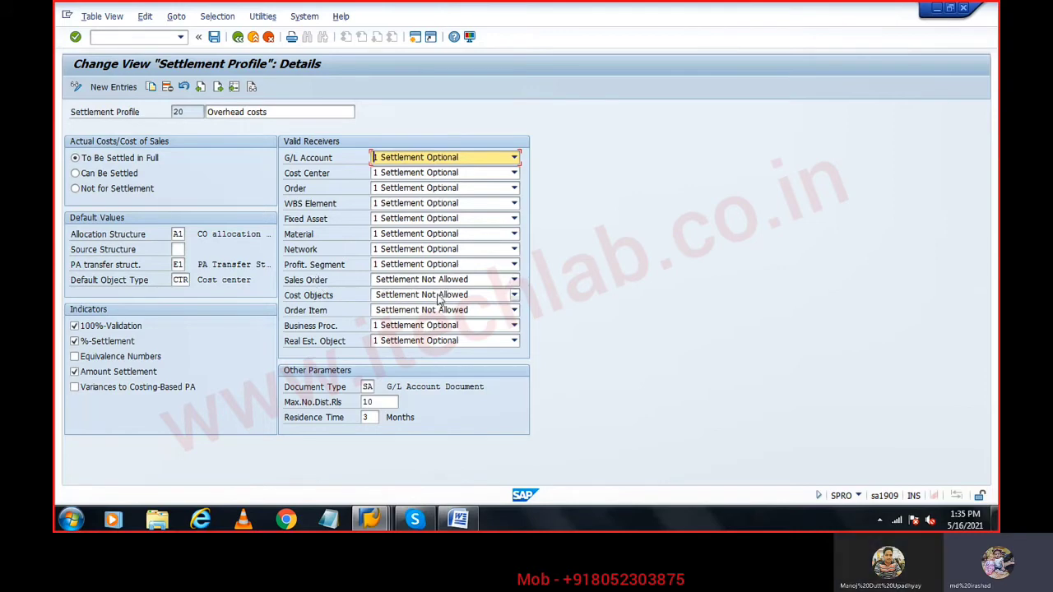
Step: Try Settlement Optional and Settlement Required for the Sales Order receiver, and set it back to Settlement Not Allowed
{"action": "left_click", "coordinate": [412, 280]}
{"action": "left_click", "coordinate": [415, 293]}
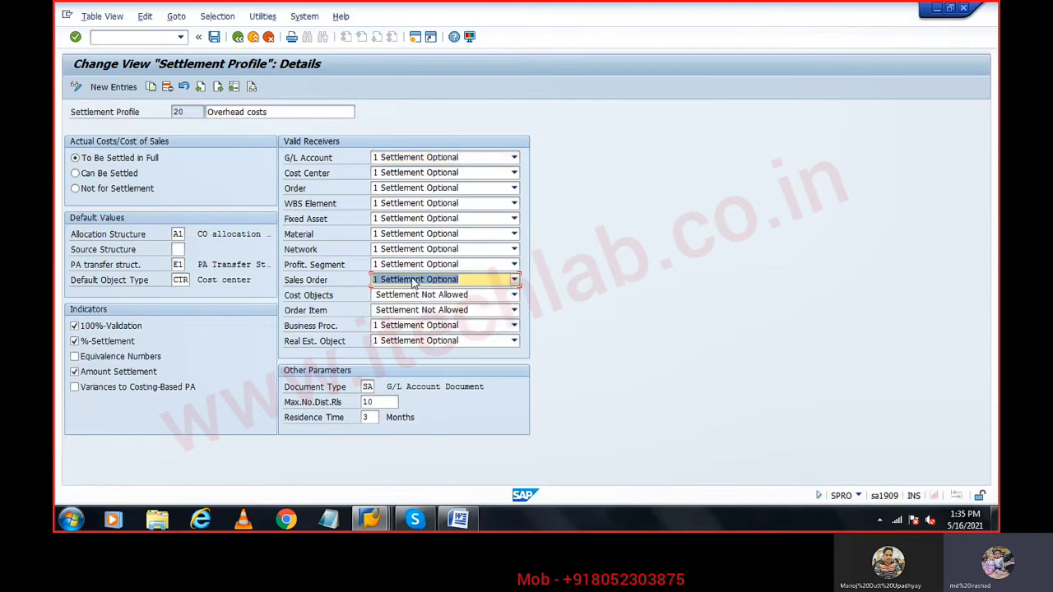
{"action": "left_click", "coordinate": [414, 282]}
{"action": "left_click", "coordinate": [428, 304]}
{"action": "left_click", "coordinate": [451, 280]}
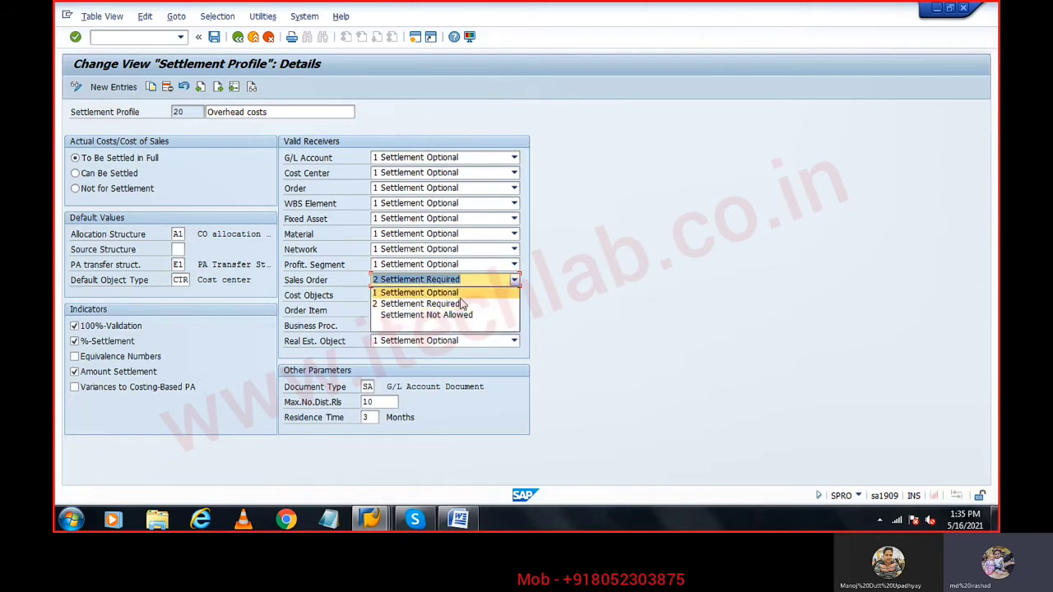
{"action": "left_click", "coordinate": [465, 315]}
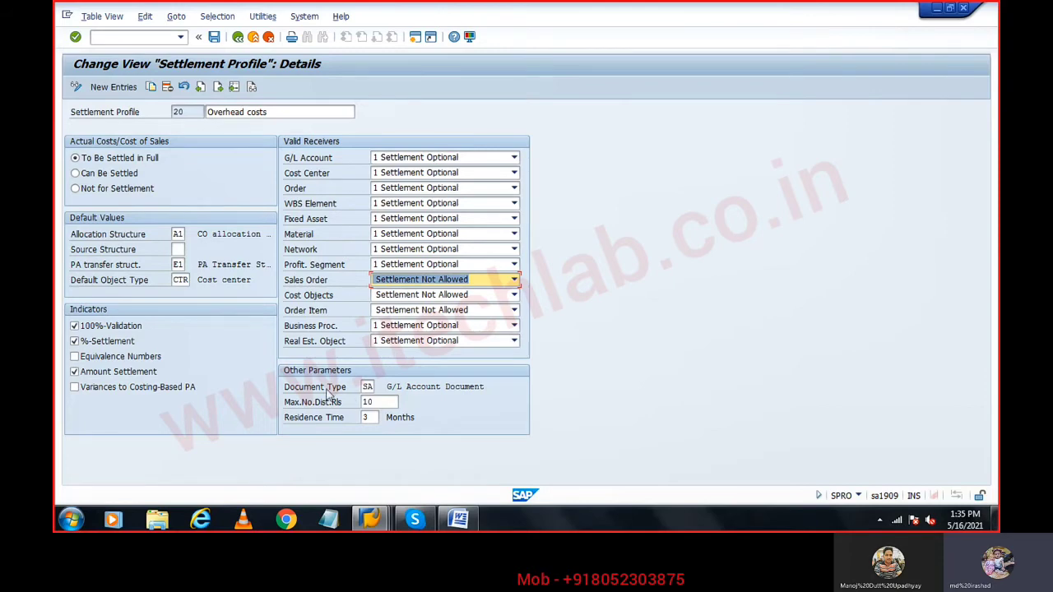
Step: Check the document type of settlement profile 20, save the profile under the Lava pvt ltd customizing request, and return to the implementation guide
{"action": "left_click", "coordinate": [367, 388]}
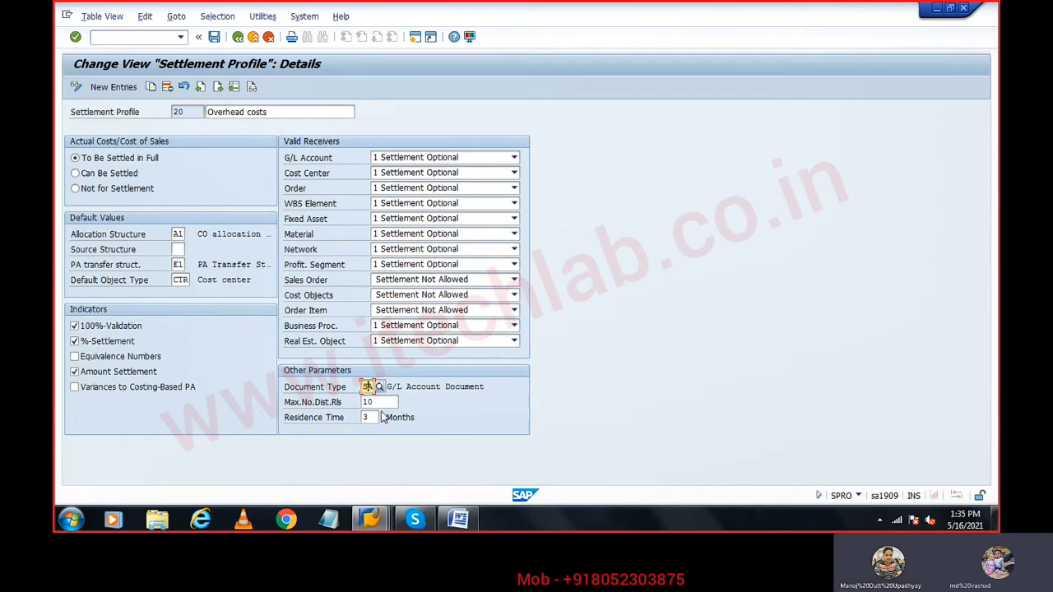
{"action": "left_click", "coordinate": [214, 36]}
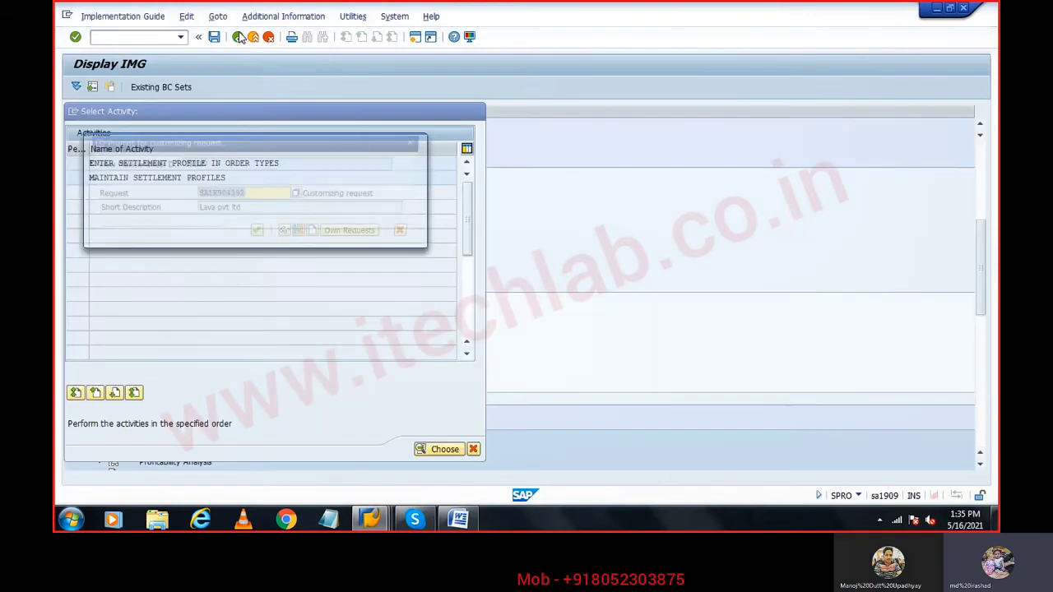
{"action": "left_click", "coordinate": [257, 235]}
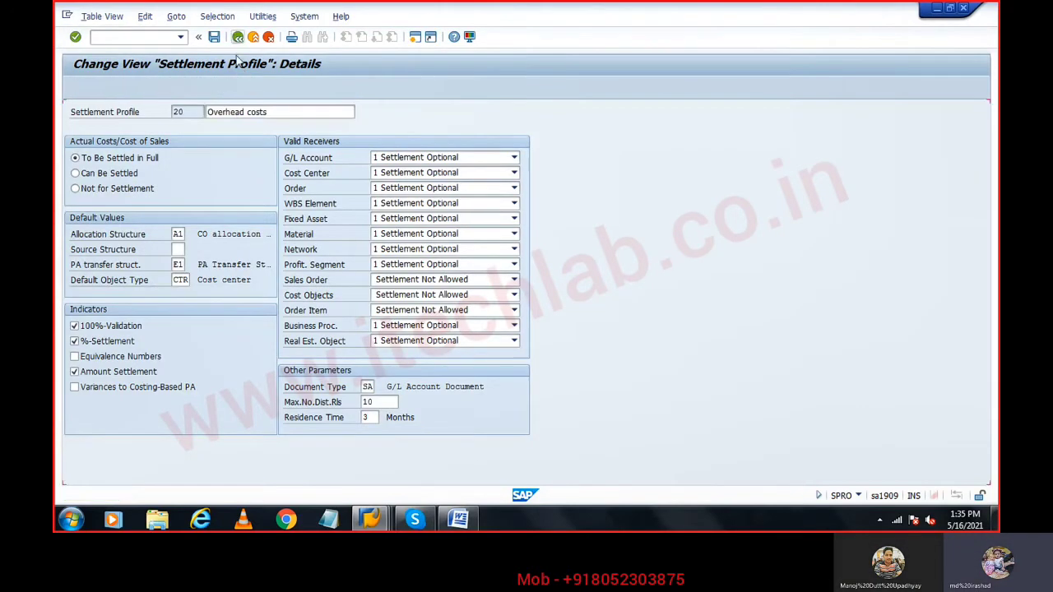
{"action": "left_click", "coordinate": [238, 36]}
{"action": "left_click", "coordinate": [238, 36]}
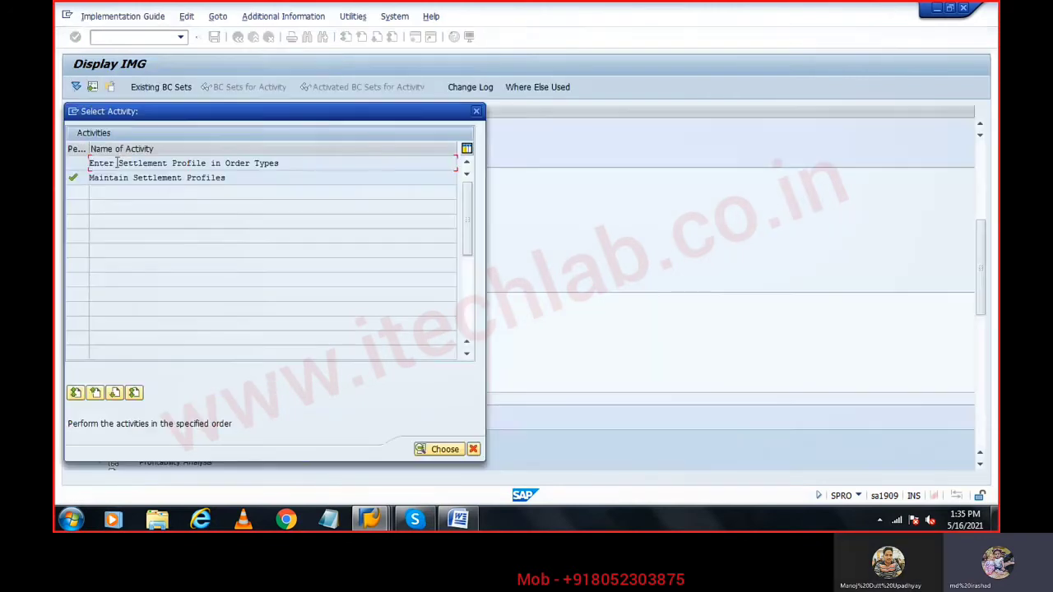
{"action": "left_click", "coordinate": [478, 112]}
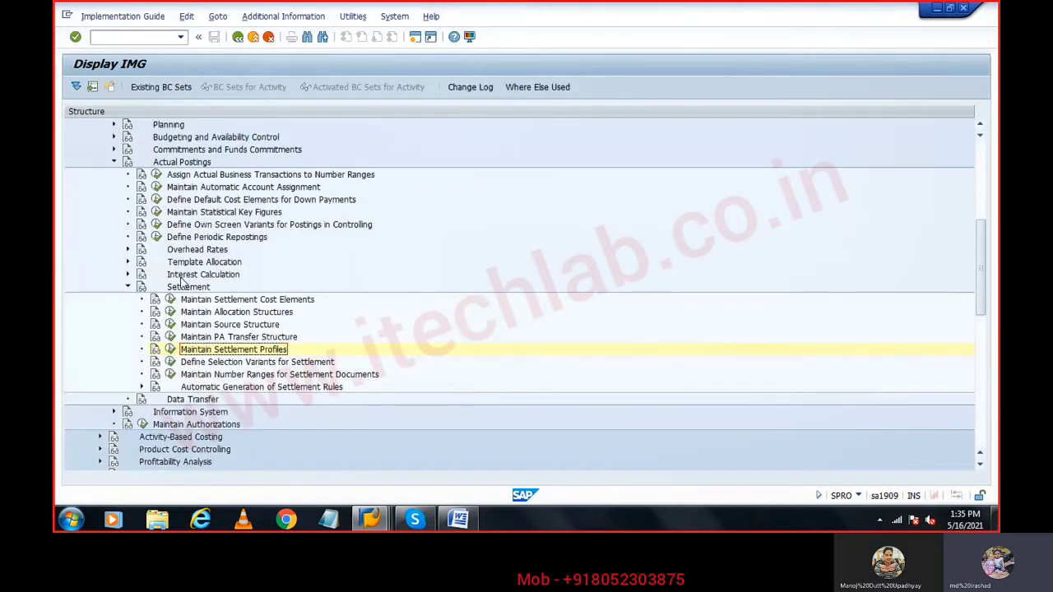
Step: Start the Maintain PA Transfer Structure activity and examine the assignment lines of structure A1, Settle Production Variances
{"action": "left_click", "coordinate": [180, 348]}
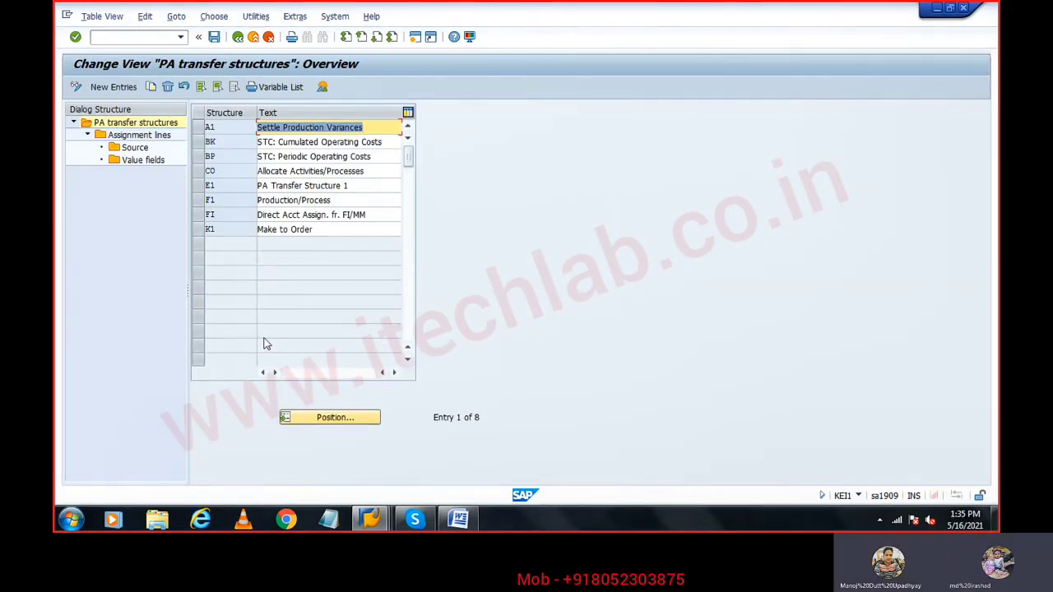
{"action": "double_click", "coordinate": [245, 128]}
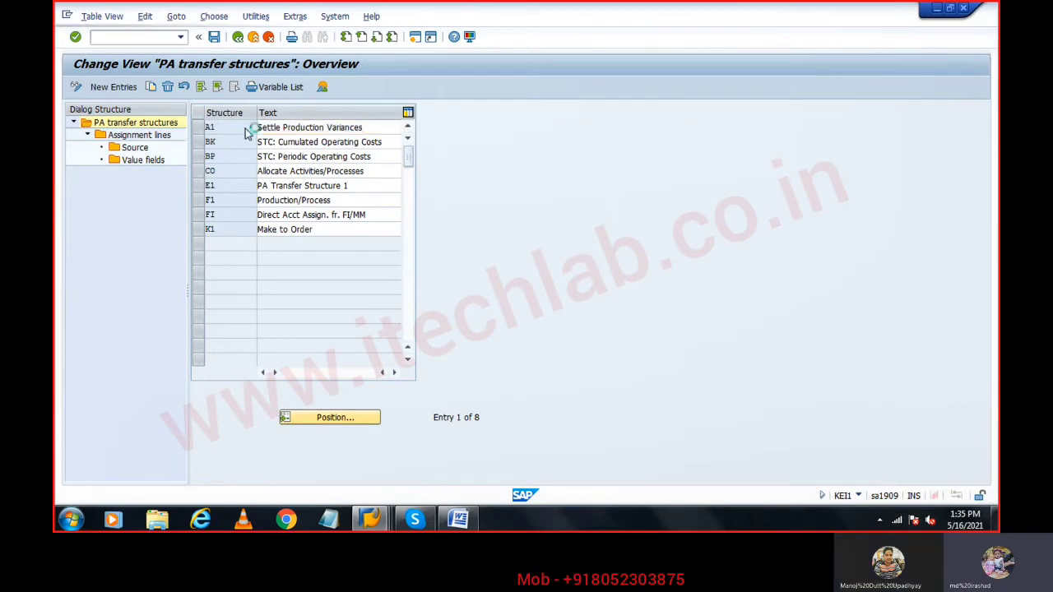
{"action": "double_click", "coordinate": [164, 140]}
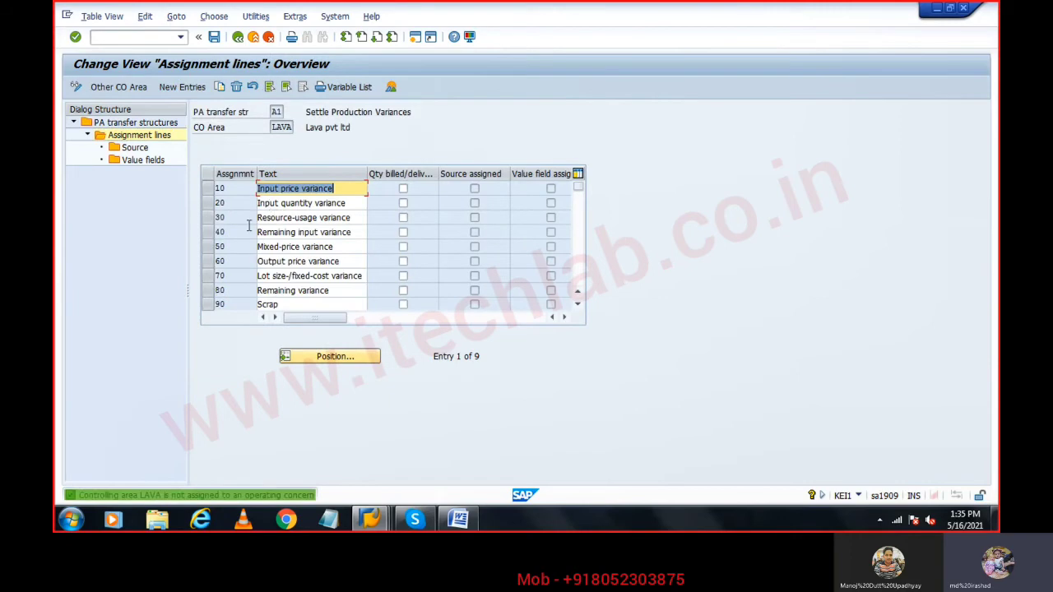
{"action": "double_click", "coordinate": [136, 149]}
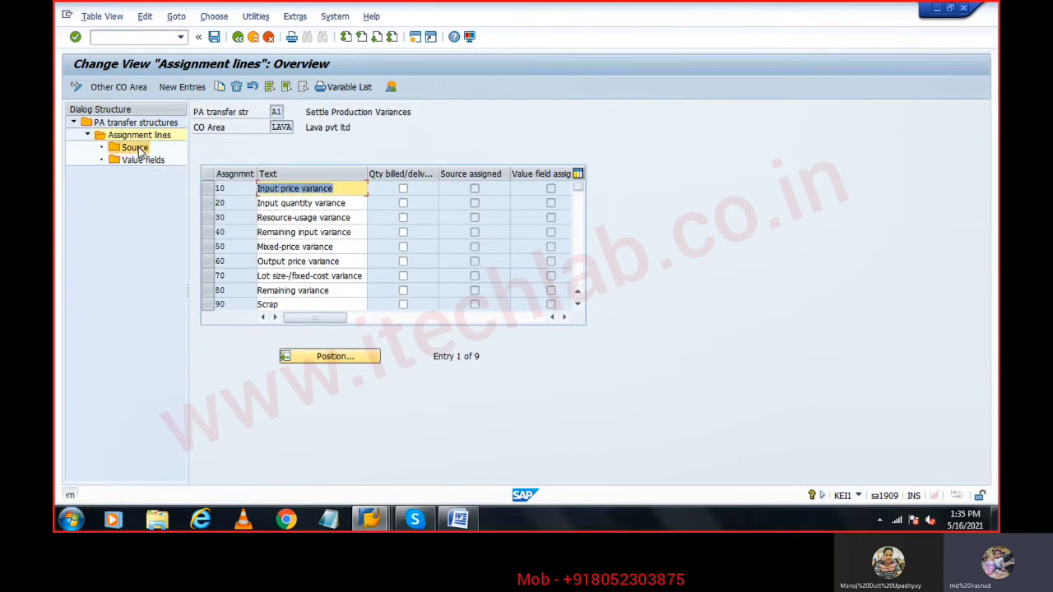
{"action": "left_click", "coordinate": [239, 38]}
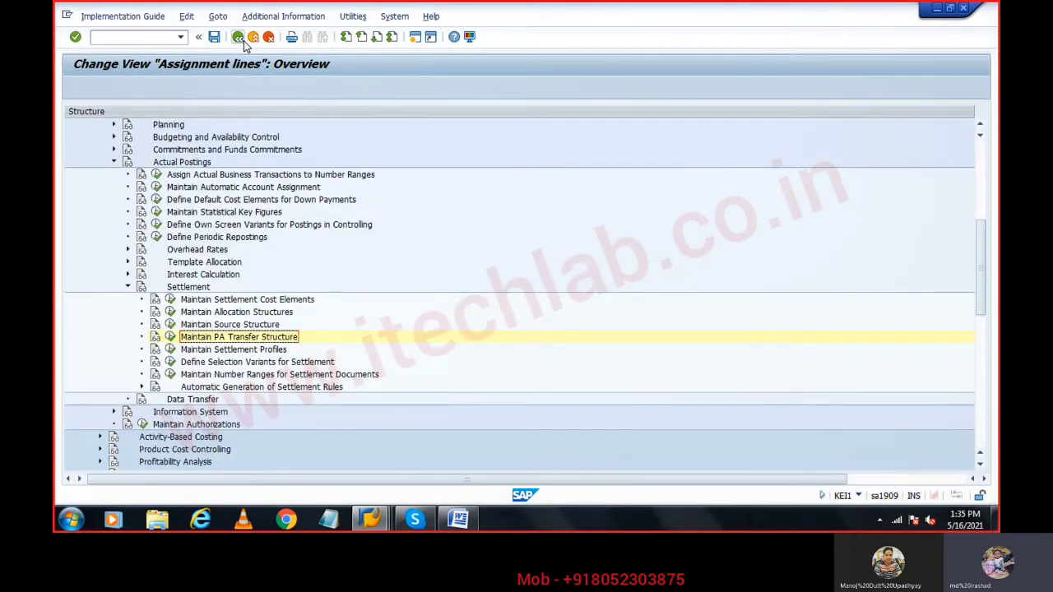
Step: Start the Maintain Source Structure activity, examine the assignments of structure A1, SAMA, and return to the implementation guide
{"action": "left_click", "coordinate": [170, 325]}
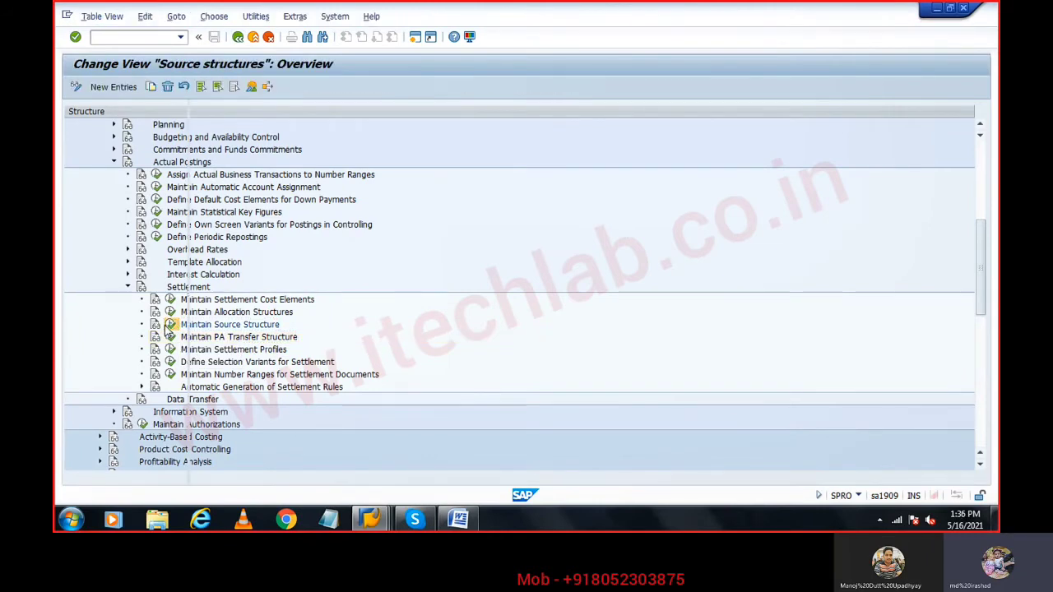
{"action": "left_click", "coordinate": [197, 142]}
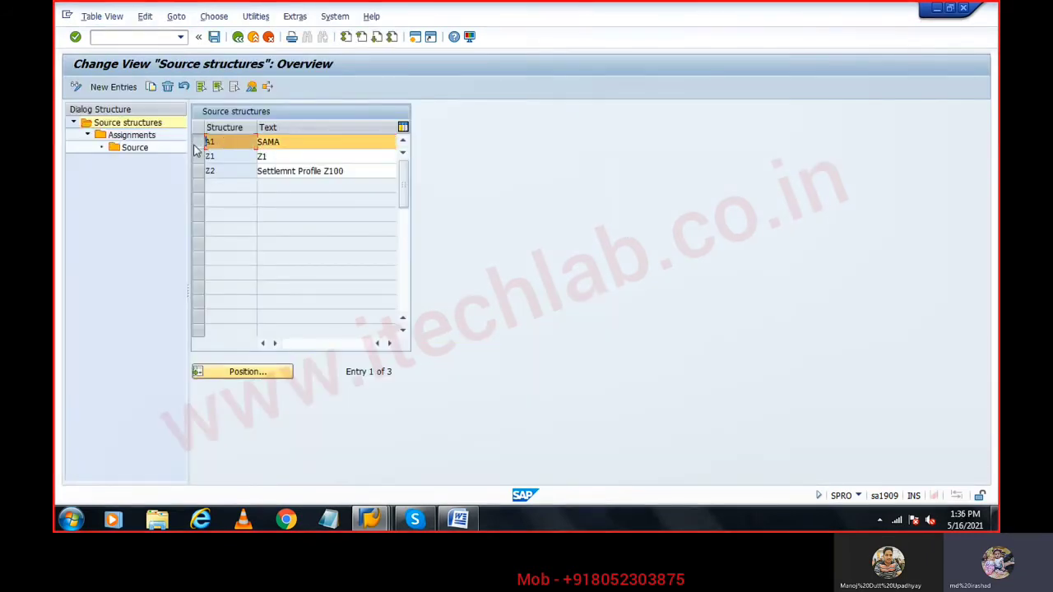
{"action": "double_click", "coordinate": [141, 135]}
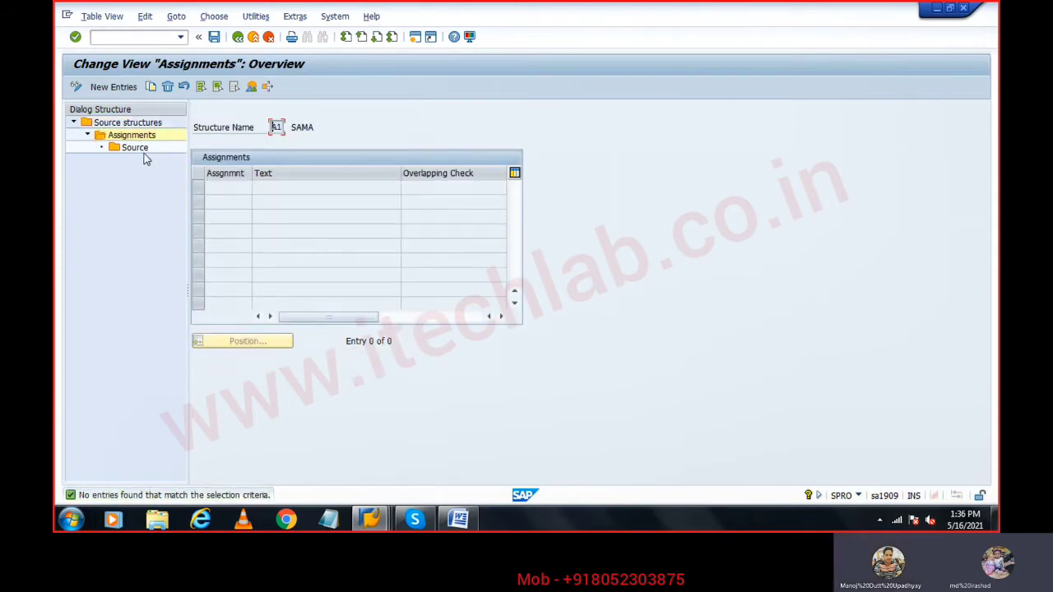
{"action": "left_click", "coordinate": [136, 148]}
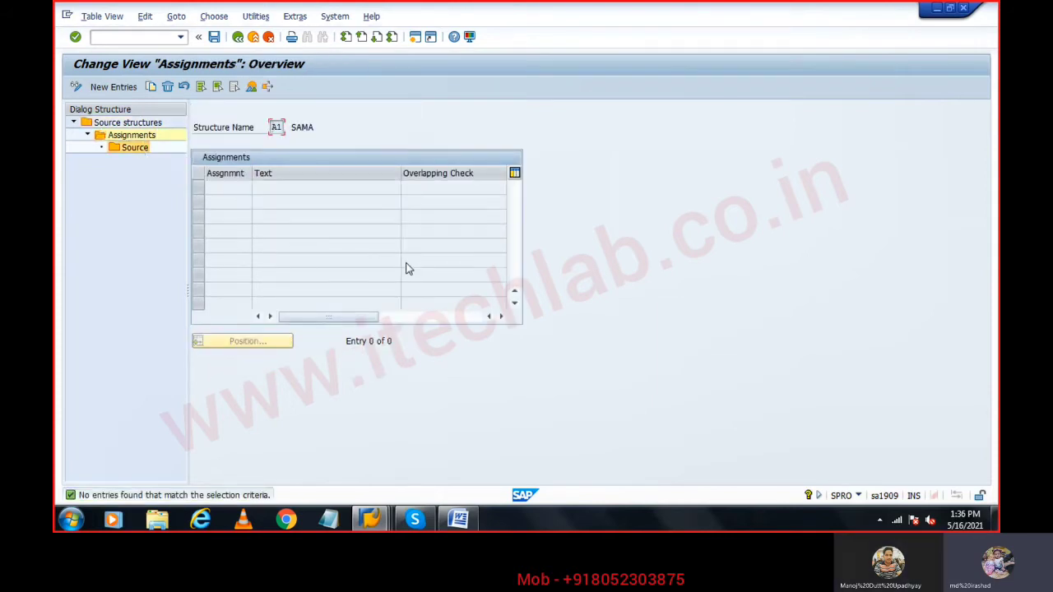
{"action": "left_click", "coordinate": [237, 37]}
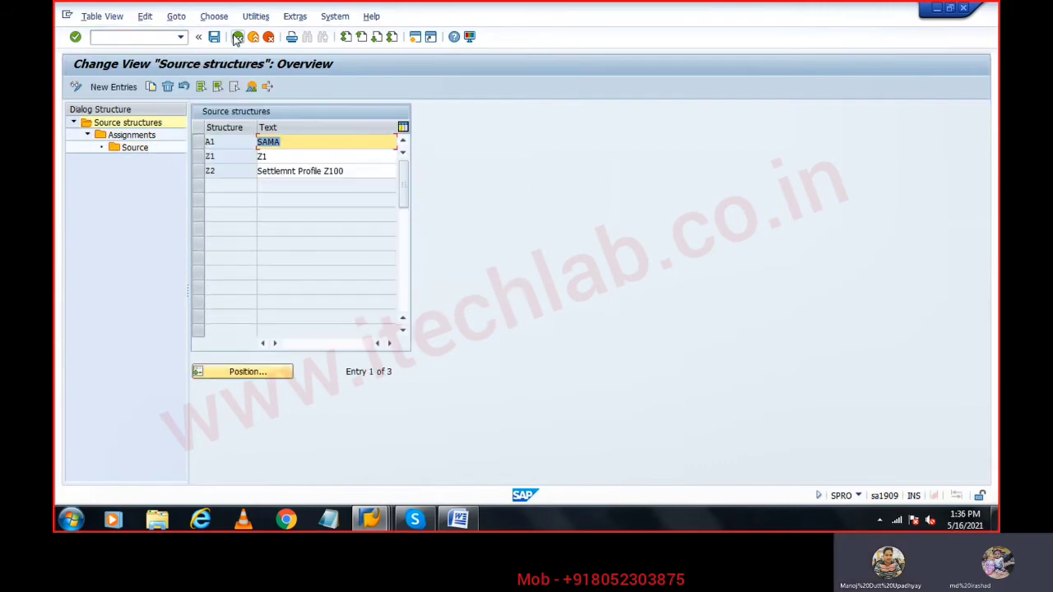
{"action": "left_click", "coordinate": [237, 37]}
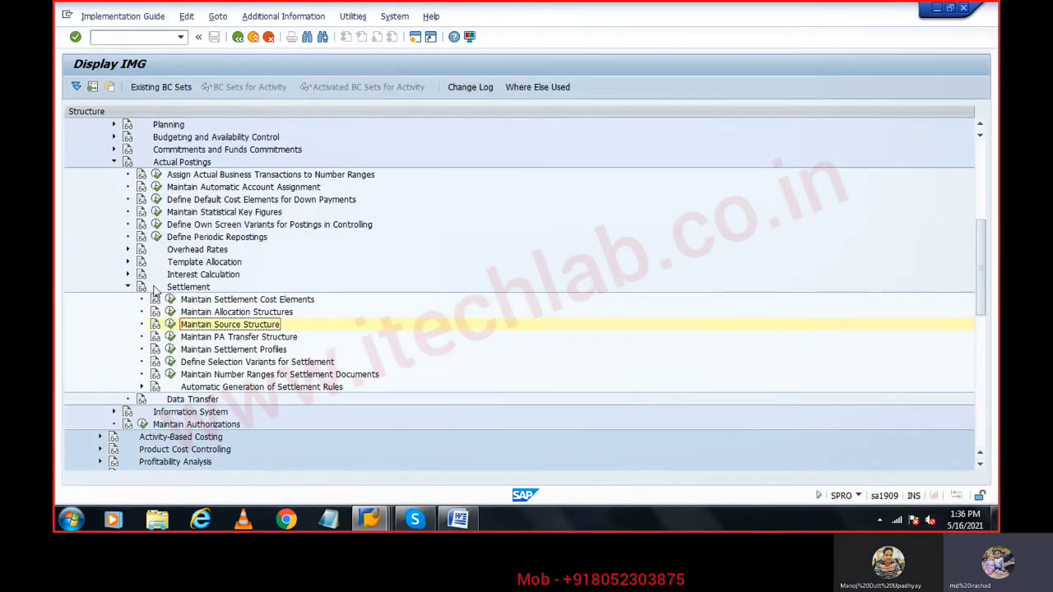
Step: Collapse Settlement and Actual Postings, expand Budgeting and Availability Control under Internal Orders, and start the Maintain Budget Profile activity
{"action": "left_click", "coordinate": [127, 286]}
{"action": "left_click", "coordinate": [182, 290]}
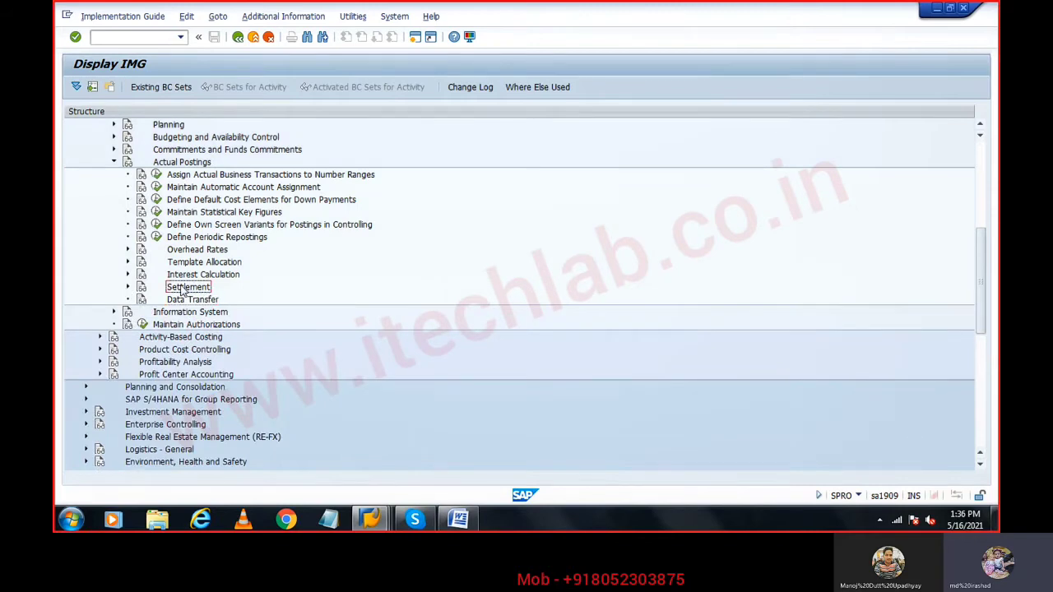
{"action": "left_click", "coordinate": [115, 163]}
{"action": "scroll", "coordinate": [189, 214], "scroll_direction": "up", "scroll_amount": 3}
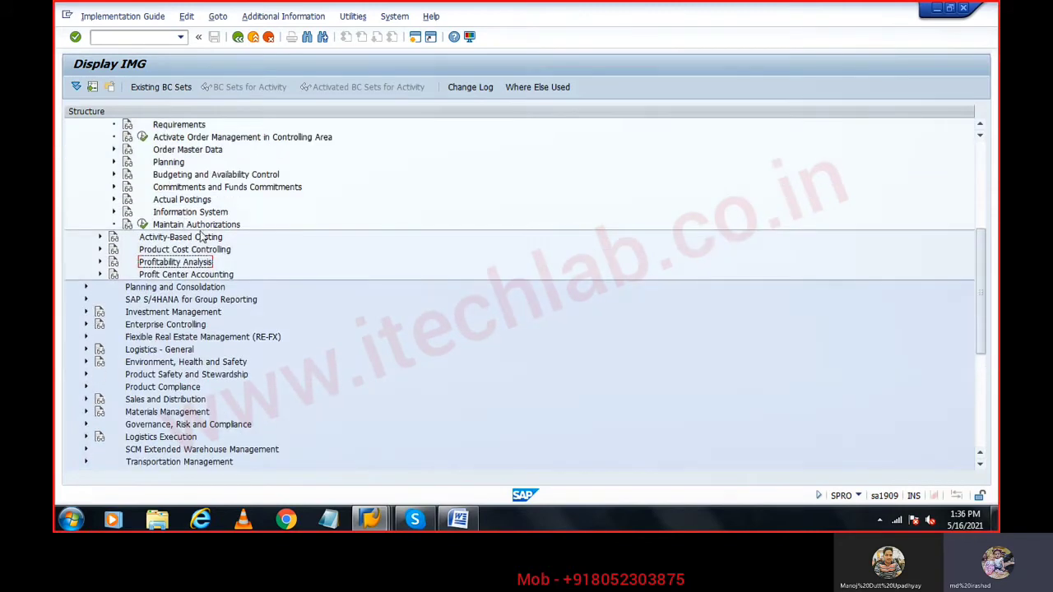
{"action": "left_click", "coordinate": [177, 201]}
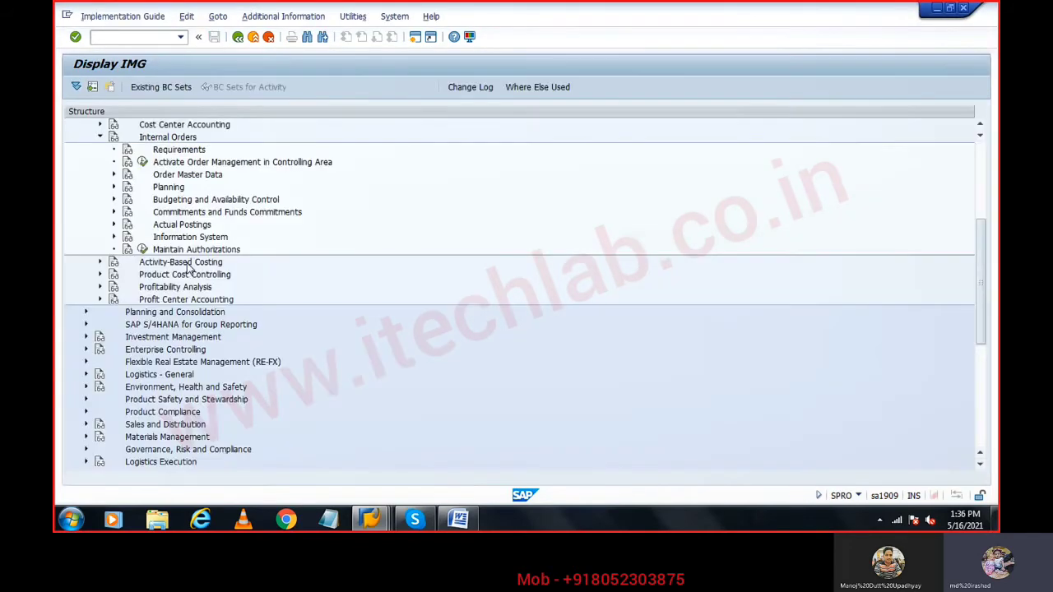
{"action": "left_click", "coordinate": [115, 199]}
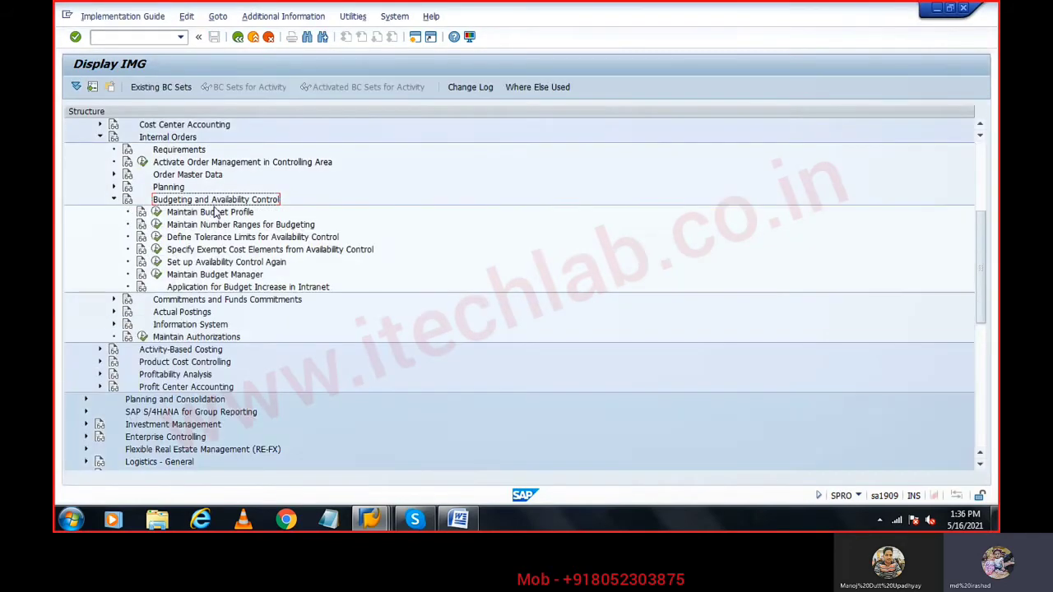
{"action": "left_click", "coordinate": [157, 212]}
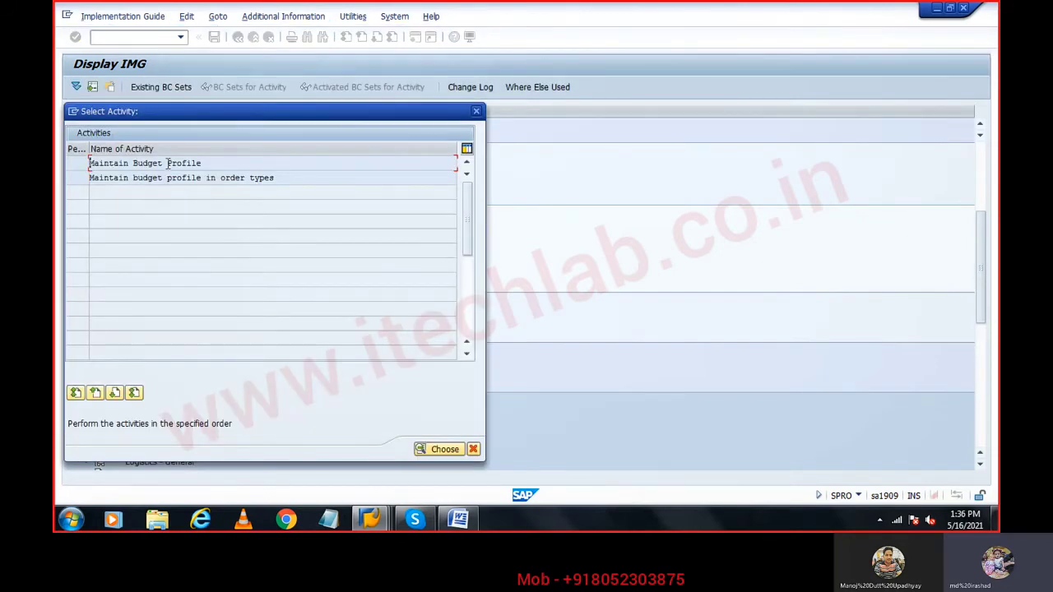
{"action": "double_click", "coordinate": [167, 163]}
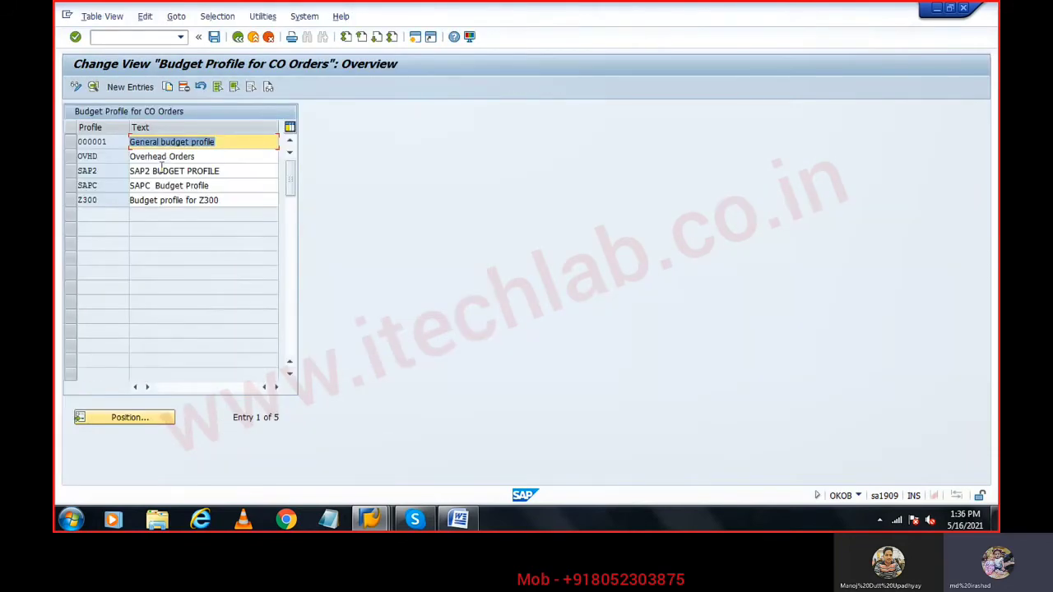
Step: Open budget profile 000001, General budget profile, examine its time frame settings, and leave the budget profile maintenance
{"action": "double_click", "coordinate": [145, 147]}
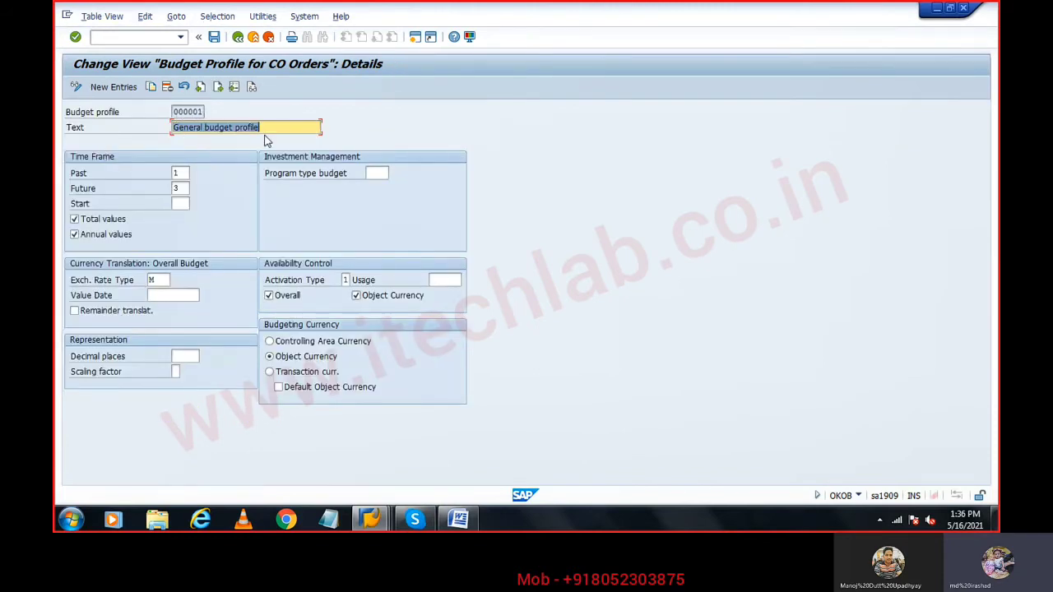
{"action": "left_click", "coordinate": [179, 187]}
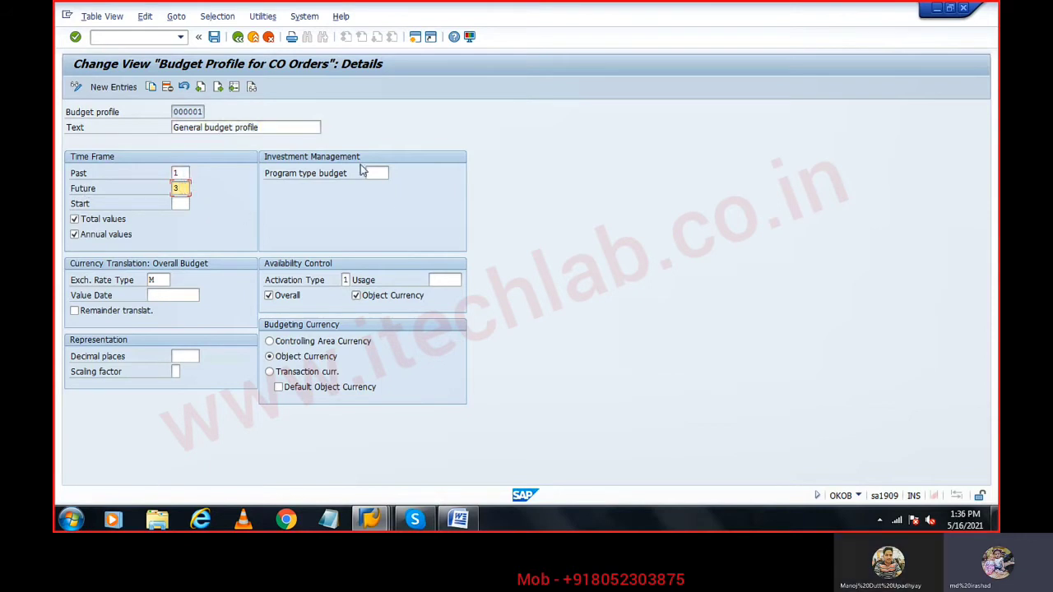
{"action": "left_click", "coordinate": [214, 36]}
{"action": "key", "text": "F3"}
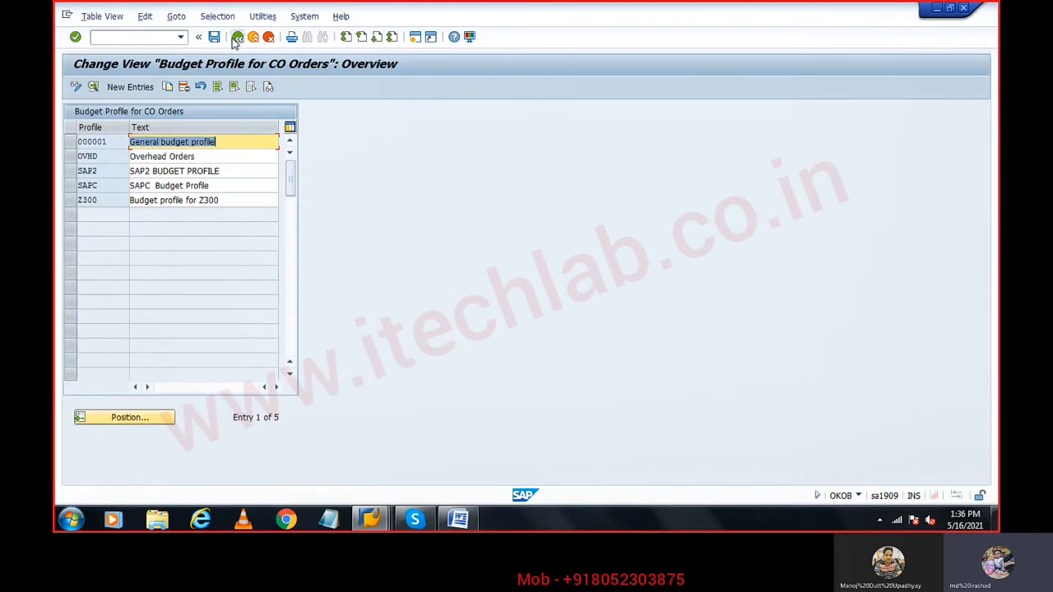
{"action": "key", "text": "F3"}
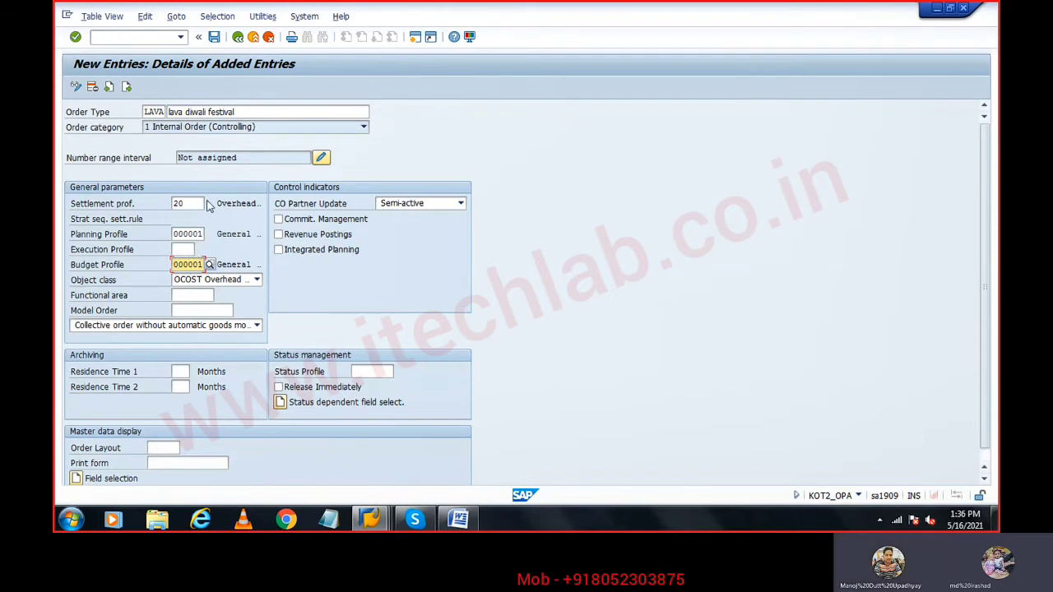
Step: Save the order type LAVA, lava diwali festival, acknowledging the number range information and using the Lava pvt ltd customizing request
{"action": "left_click", "coordinate": [214, 37]}
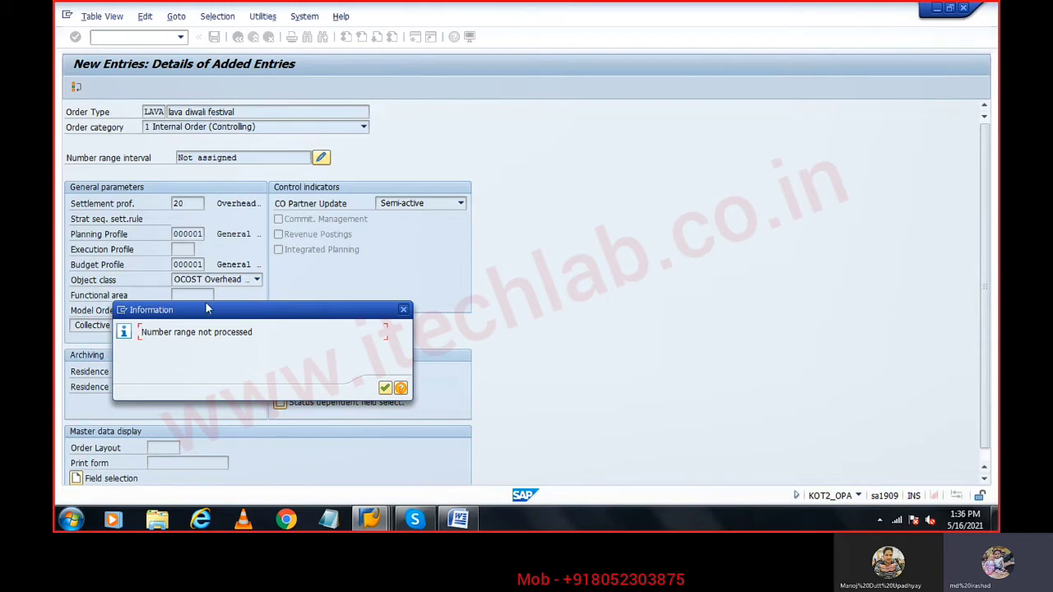
{"action": "left_click_drag", "start_coordinate": [207, 309], "coordinate": [619, 92]}
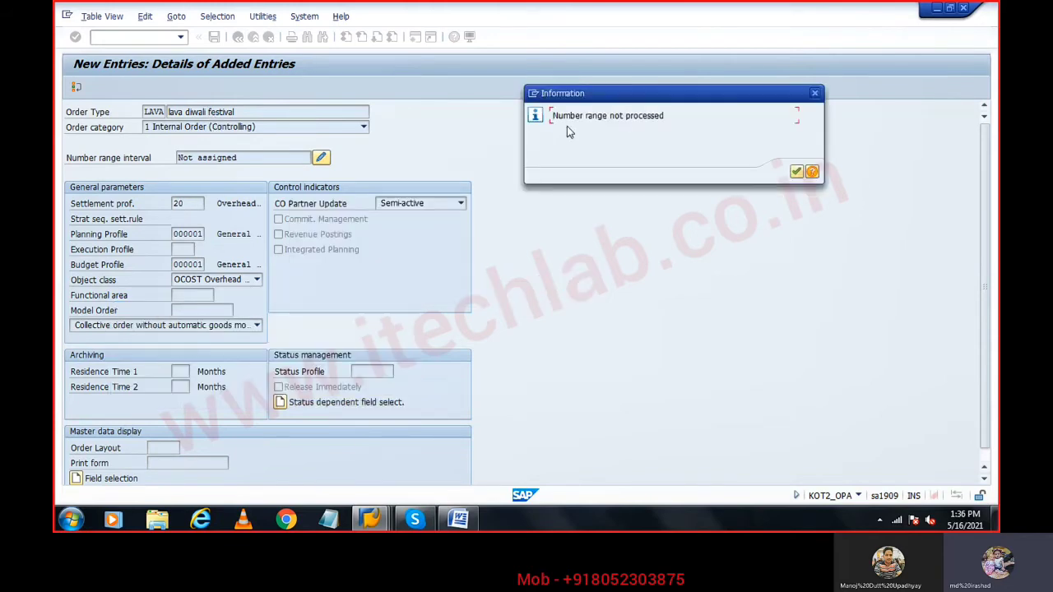
{"action": "left_click", "coordinate": [795, 171]}
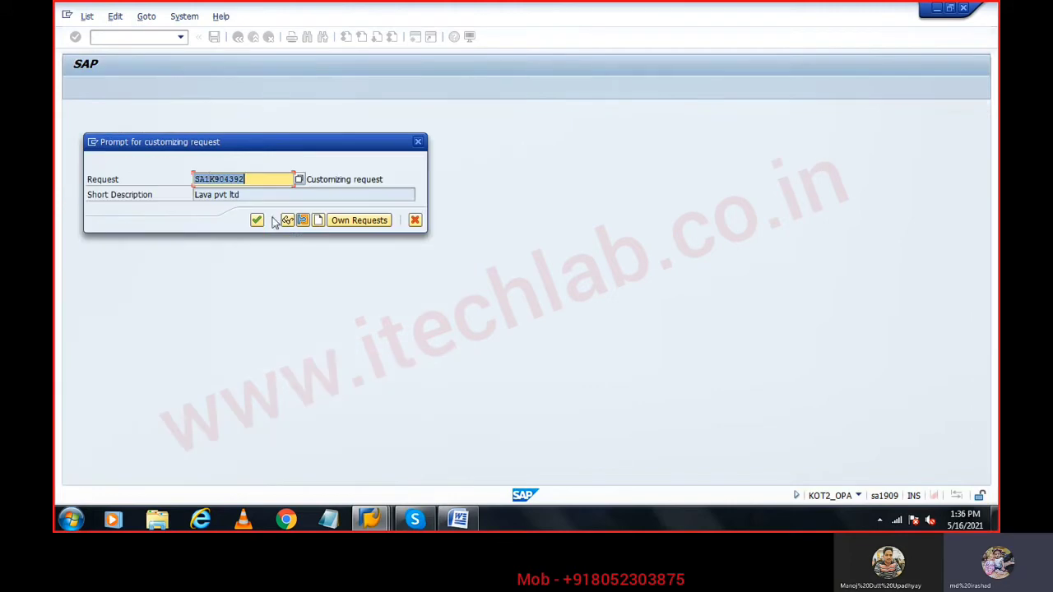
{"action": "left_click", "coordinate": [256, 221]}
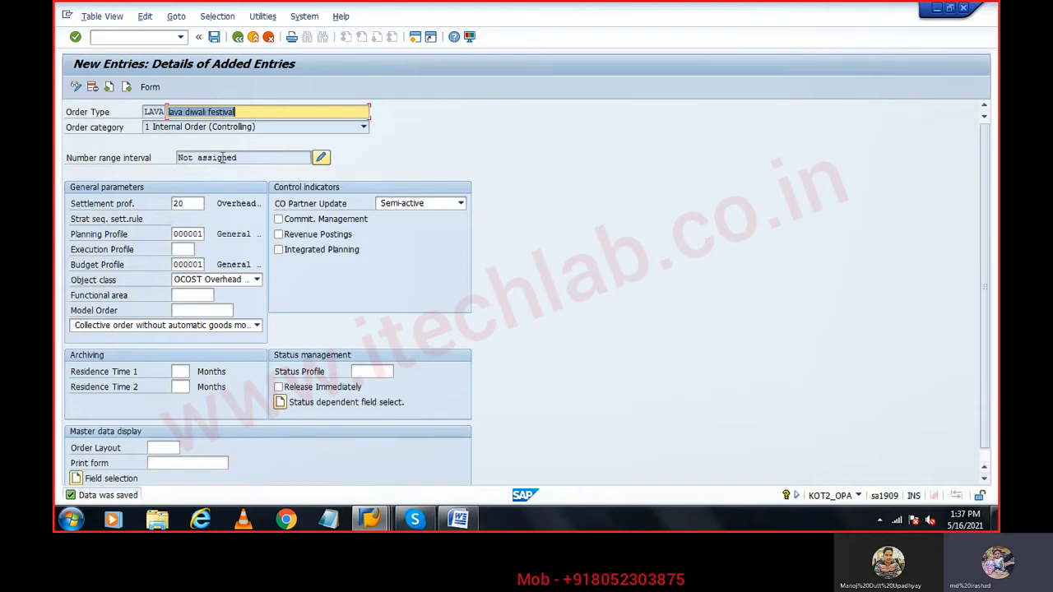
Step: Assign order type LAVA to number range group 01, Internal Number Assignment, save the assignment, and return to the order type details
{"action": "left_click", "coordinate": [321, 157]}
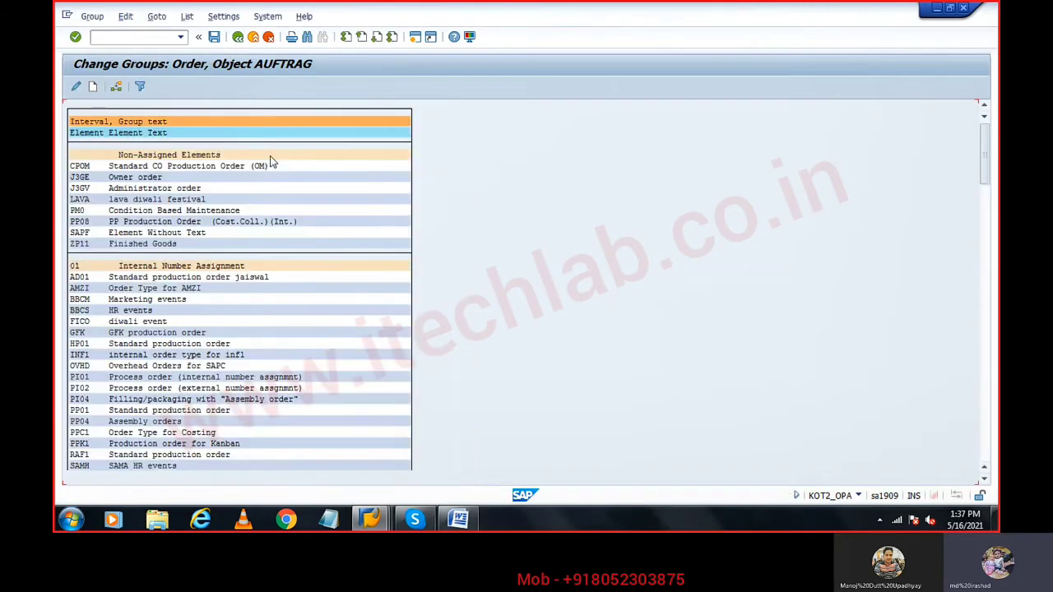
{"action": "left_click", "coordinate": [80, 200]}
{"action": "left_click", "coordinate": [118, 88]}
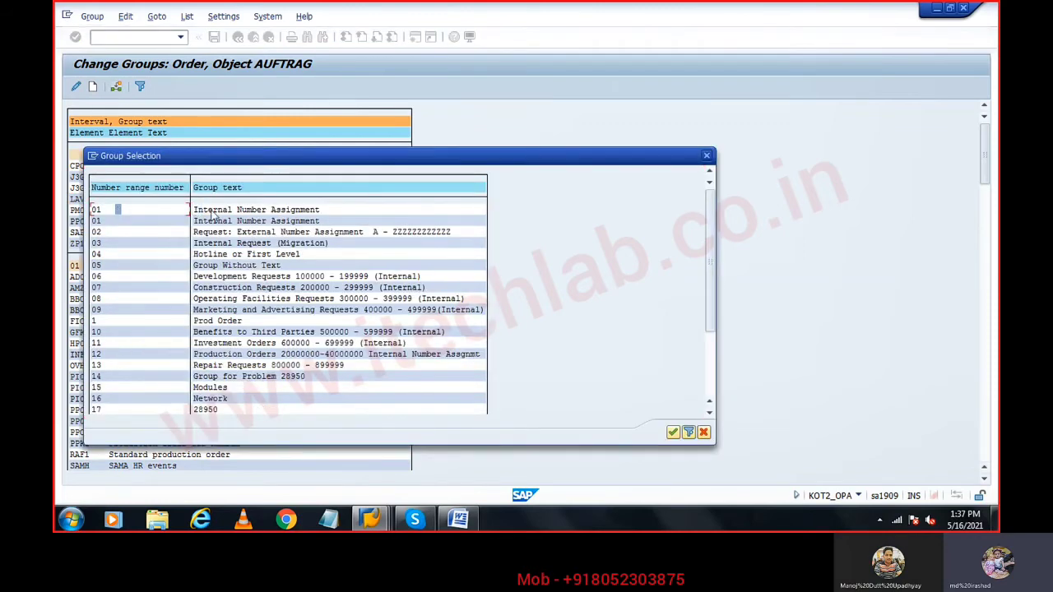
{"action": "double_click", "coordinate": [257, 216]}
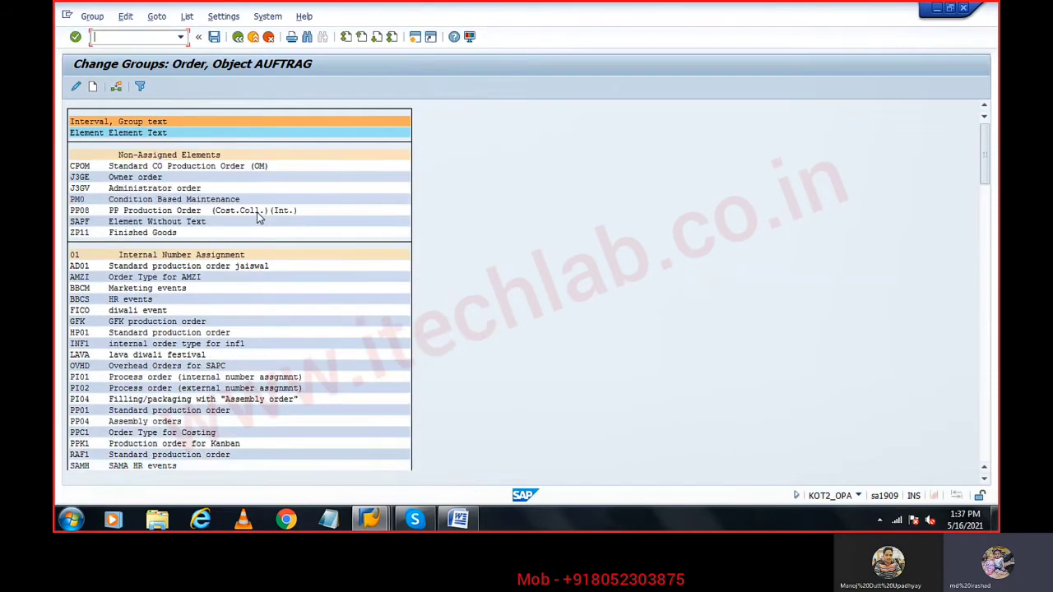
{"action": "left_click", "coordinate": [214, 37]}
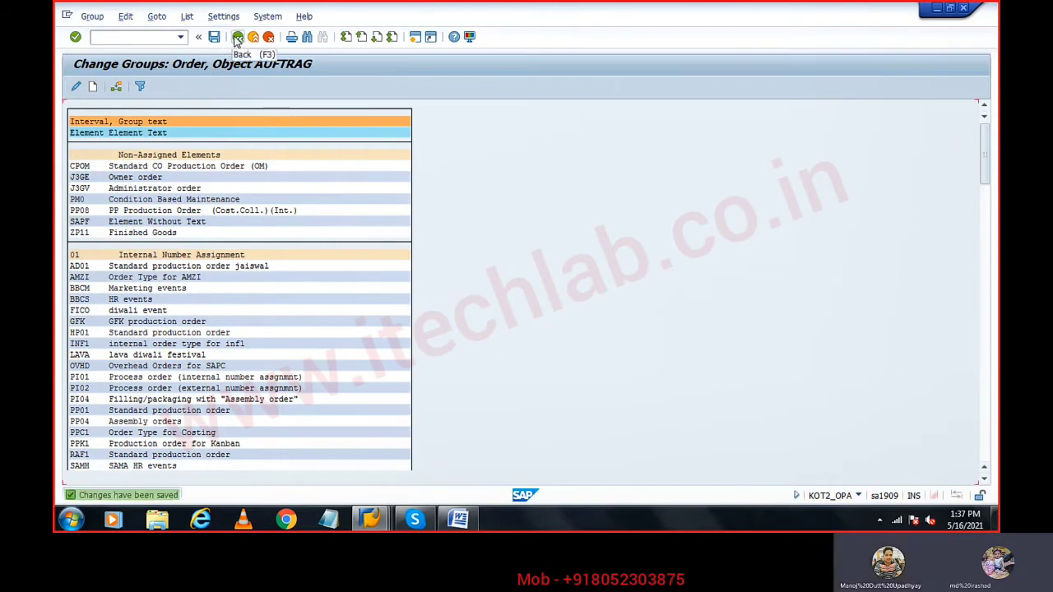
{"action": "left_click", "coordinate": [237, 36]}
{"action": "left_click", "coordinate": [237, 37]}
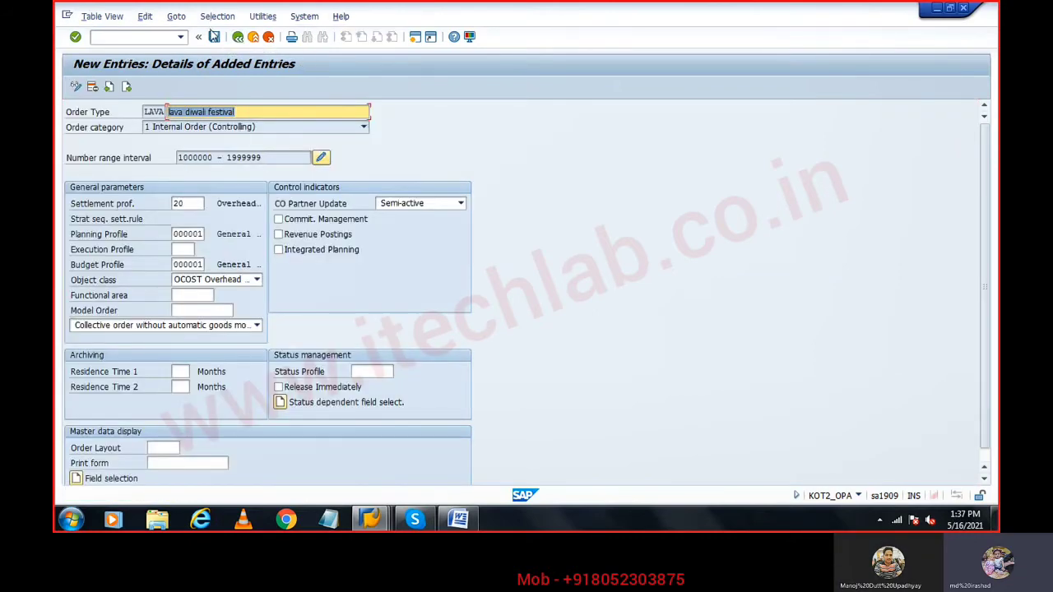
Step: Save the LAVA order type entry and return to the order types overview
{"action": "left_click", "coordinate": [214, 36]}
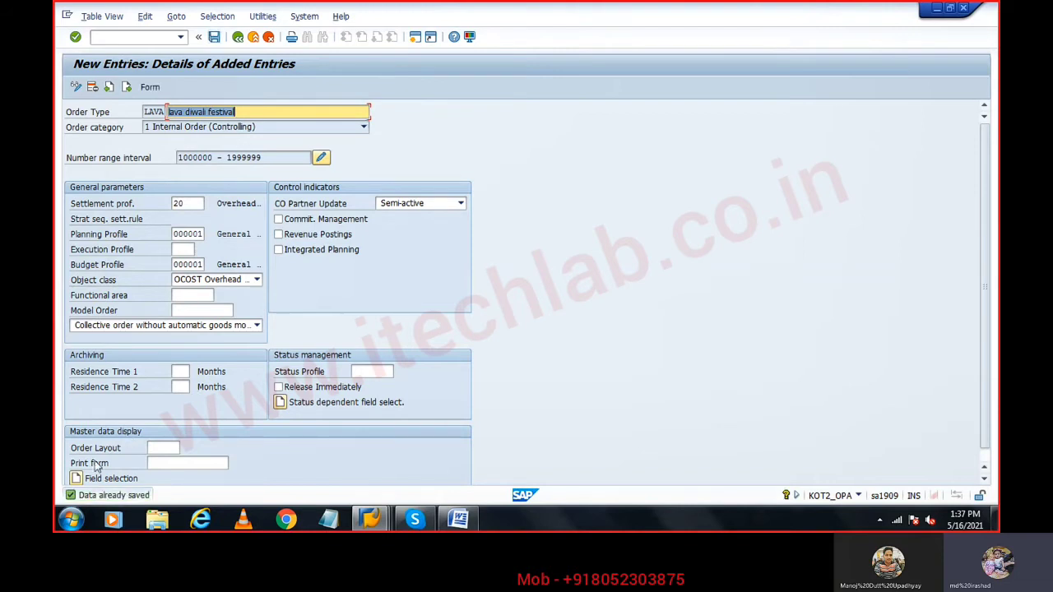
{"action": "left_click", "coordinate": [214, 36]}
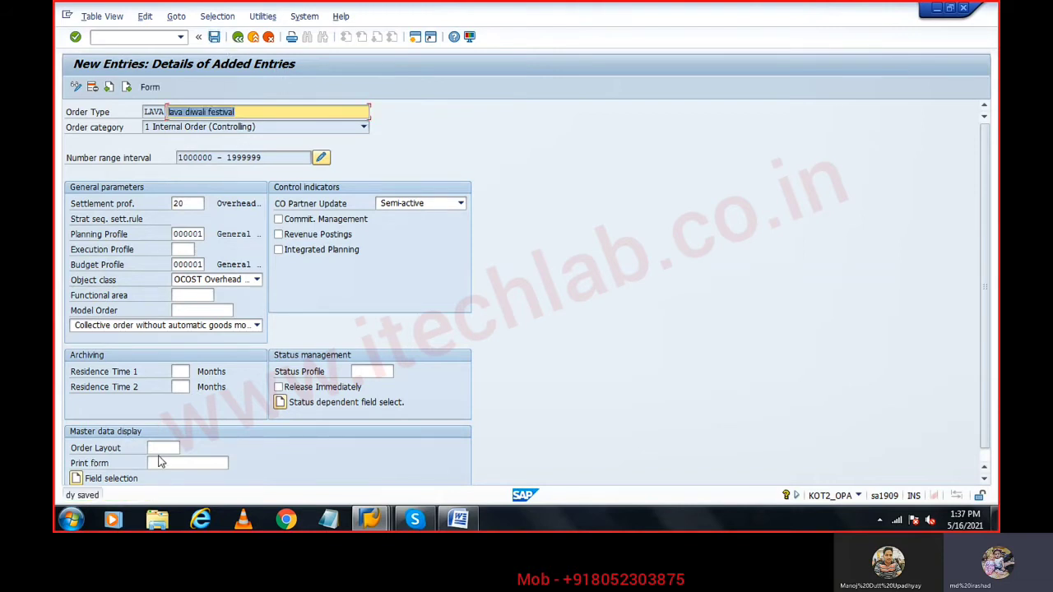
{"action": "key", "text": "F3"}
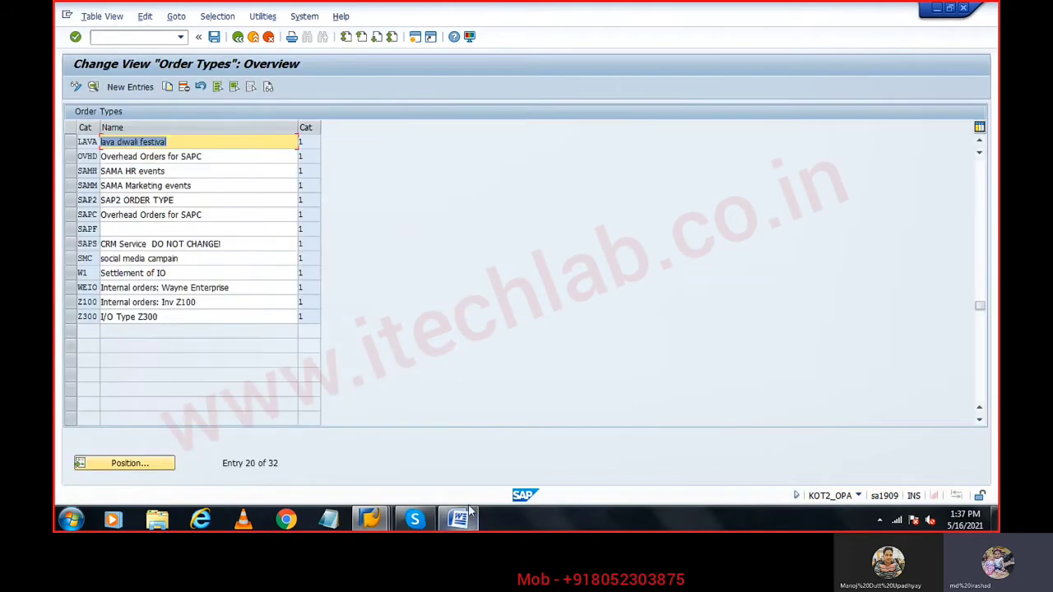
Step: Switch to the Word notes and review the steps for defining and creating an internal order
{"action": "left_click", "coordinate": [462, 523]}
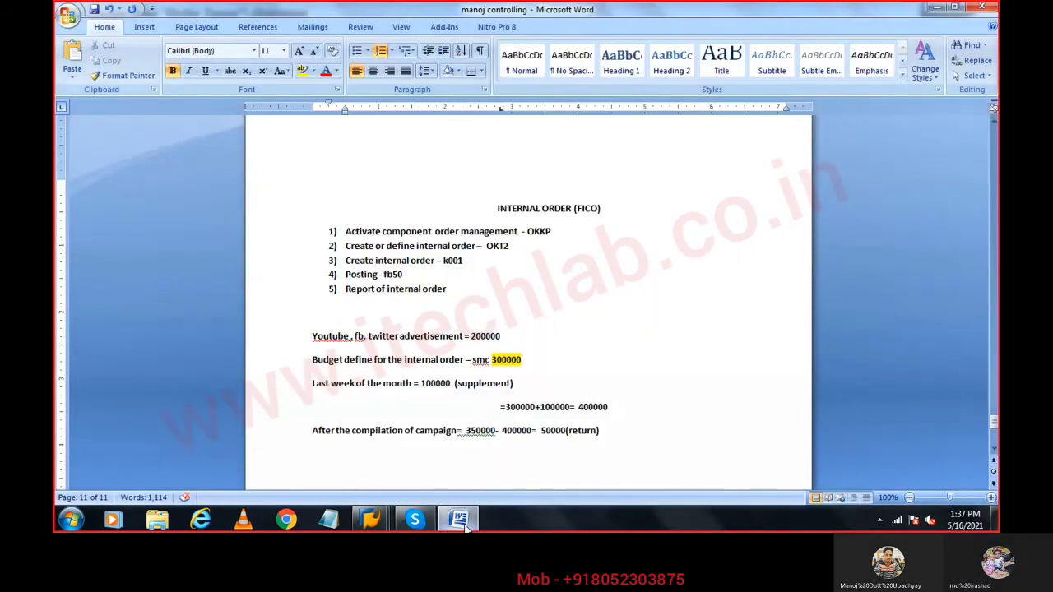
{"action": "left_click_drag", "start_coordinate": [375, 246], "coordinate": [415, 270]}
{"action": "left_click", "coordinate": [486, 260]}
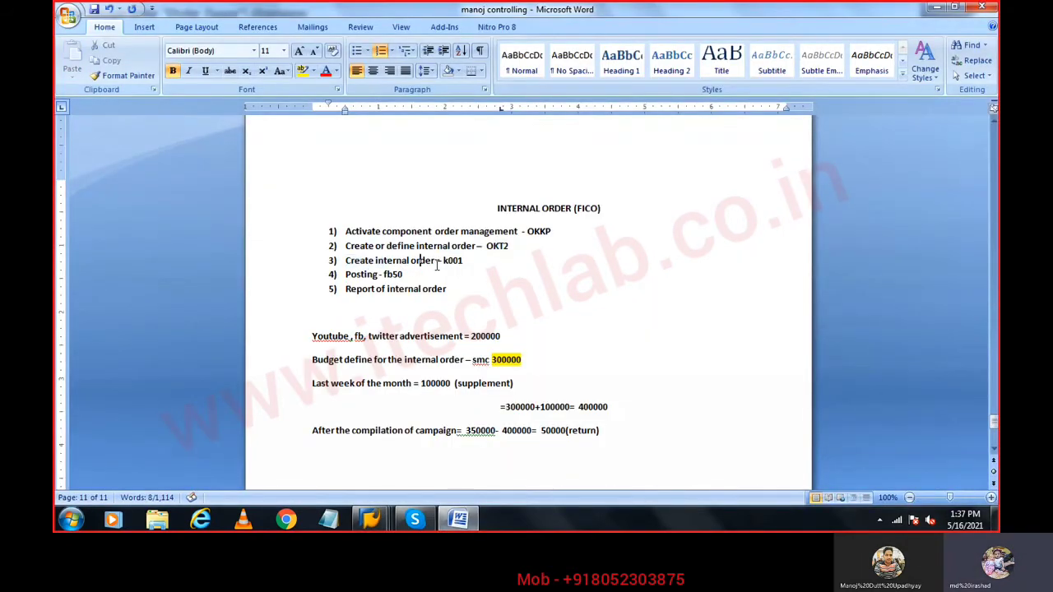
Step: Switch to SAP, leave the order types view for the SAP Easy Access menu, and expand Controlling under Accounting
{"action": "key", "text": "alt+Tab"}
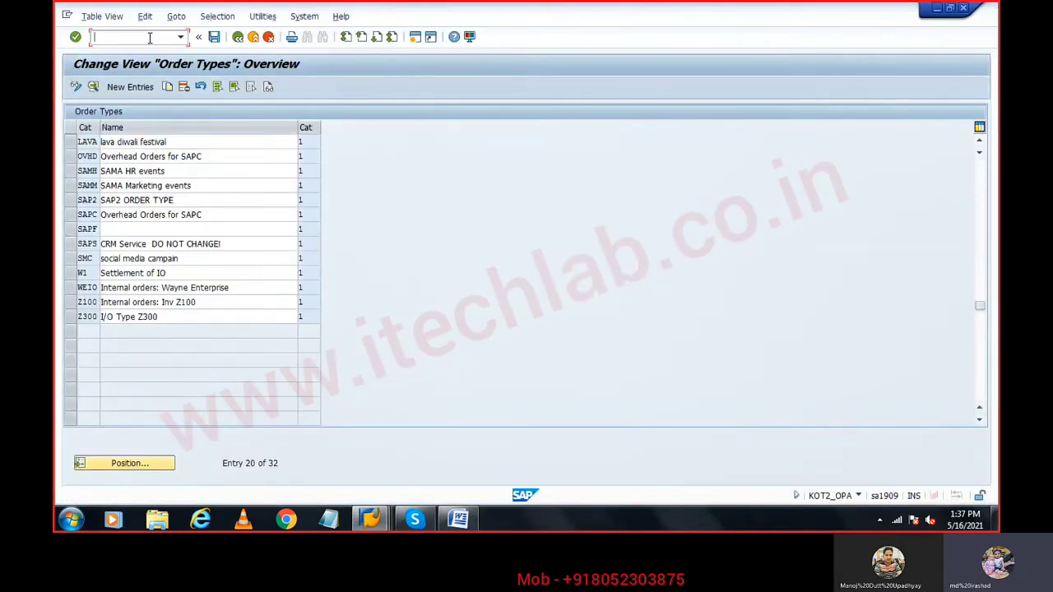
{"action": "type", "text": "/n"}
{"action": "key", "text": "Return"}
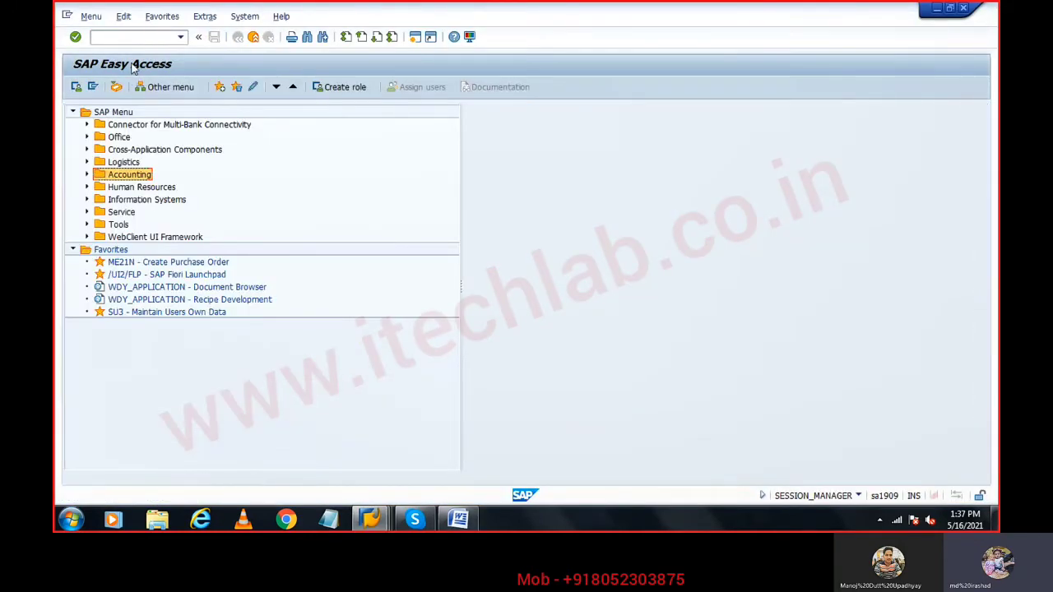
{"action": "left_click", "coordinate": [87, 174]}
{"action": "left_click", "coordinate": [140, 226]}
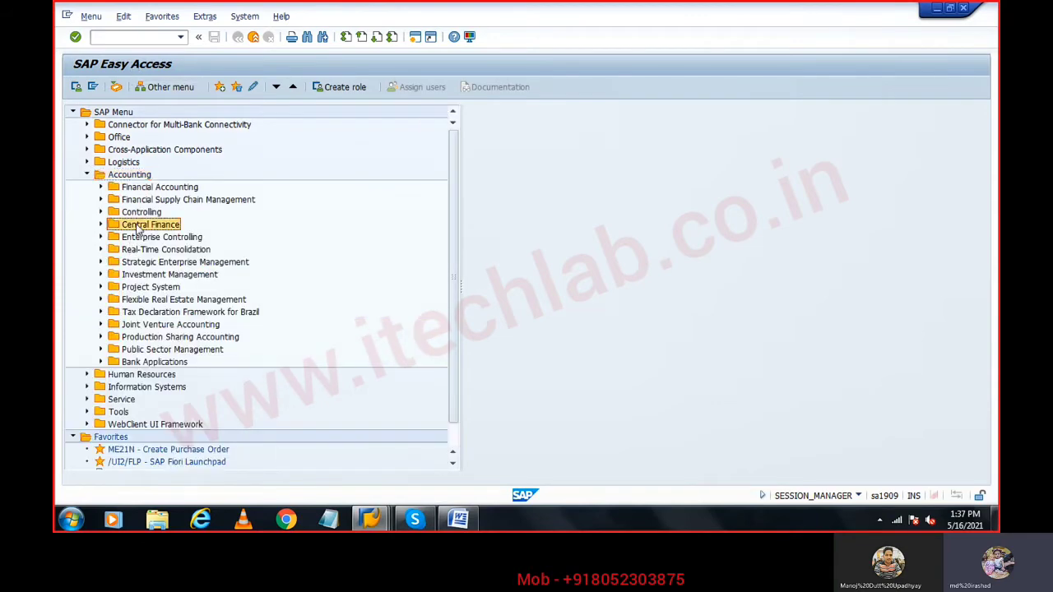
{"action": "left_click", "coordinate": [100, 213]}
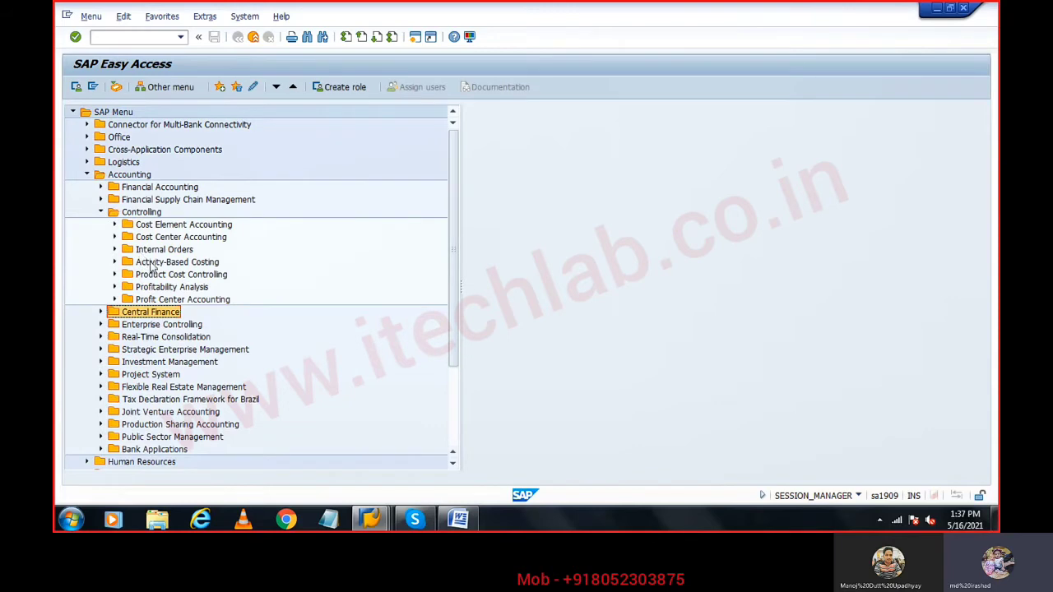
{"action": "key", "text": "alt+Tab"}
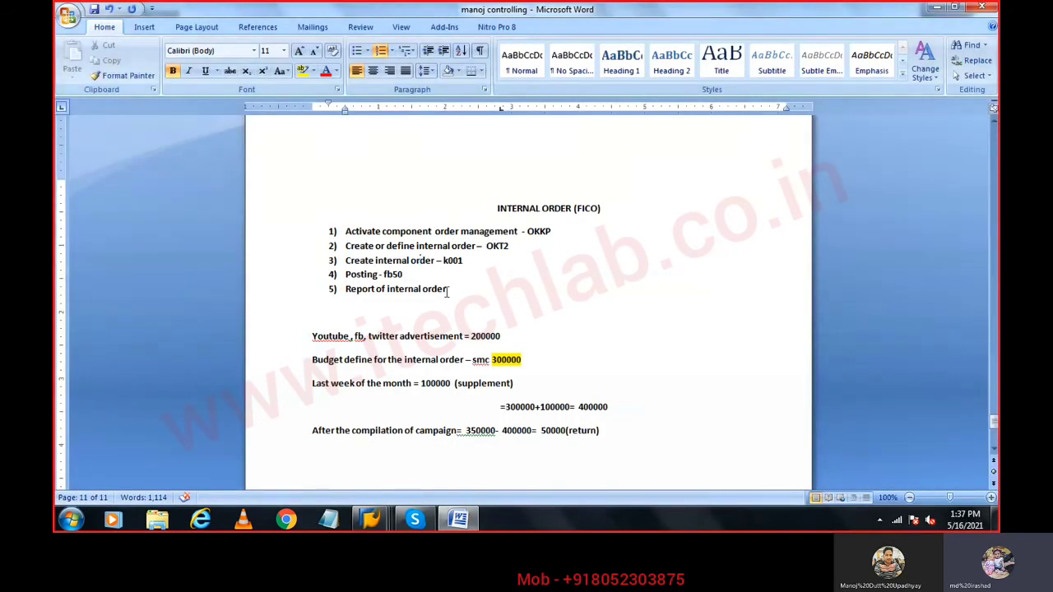
{"action": "key", "text": "alt+Tab"}
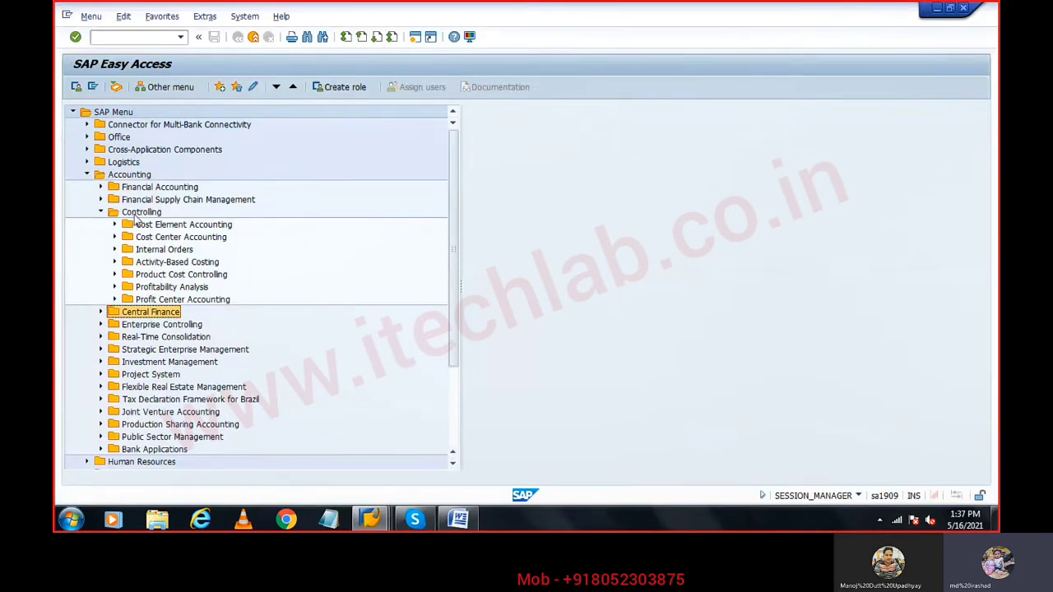
Step: Expand Internal Orders, Master Data, Special Functions and Order, and select the KO01 Create transaction
{"action": "double_click", "coordinate": [157, 250]}
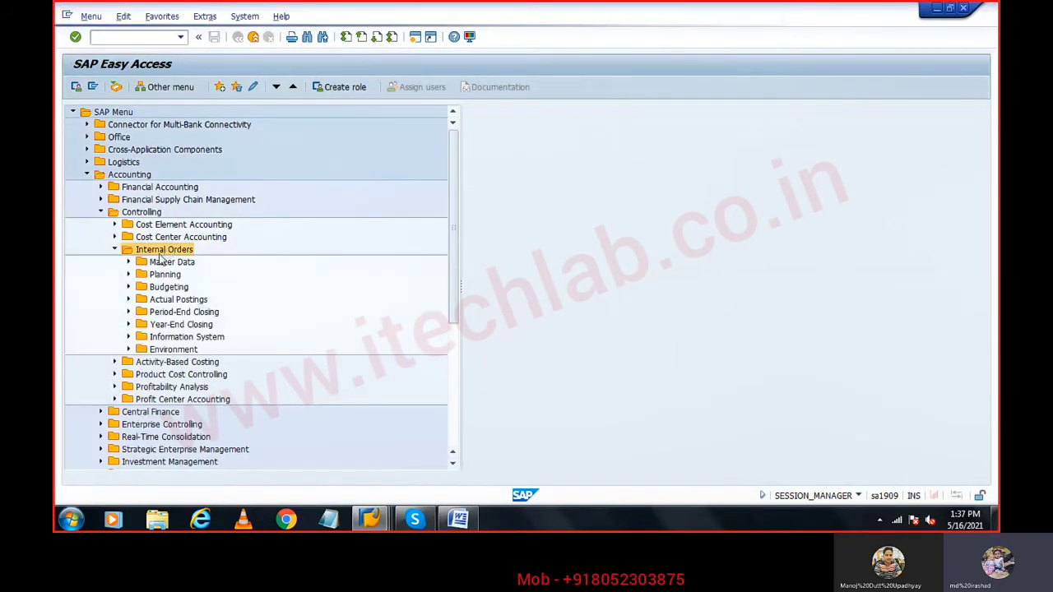
{"action": "double_click", "coordinate": [169, 262]}
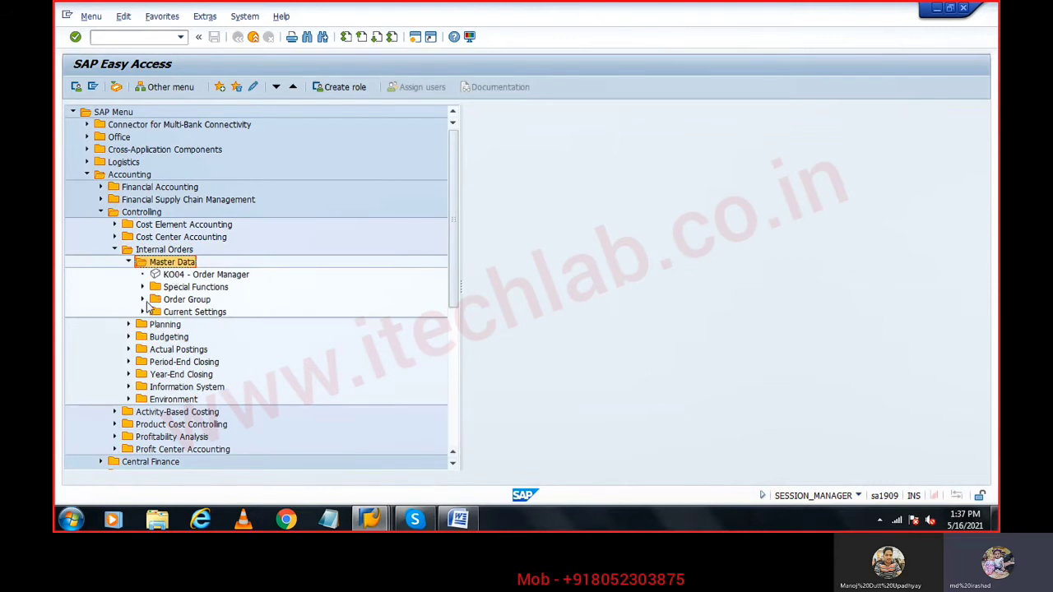
{"action": "left_click", "coordinate": [143, 287]}
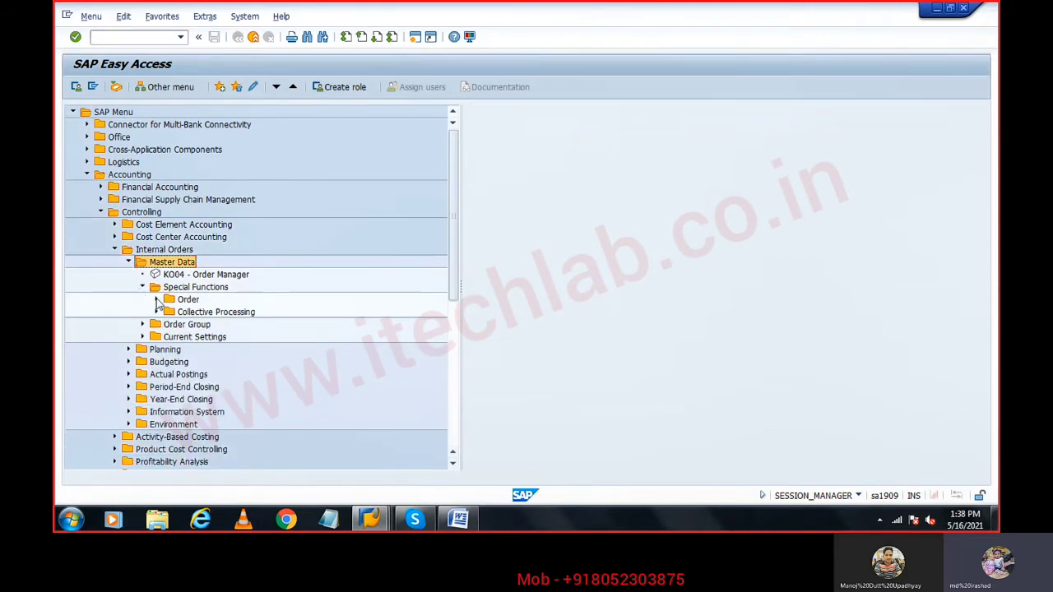
{"action": "left_click", "coordinate": [156, 300]}
{"action": "left_click", "coordinate": [204, 314]}
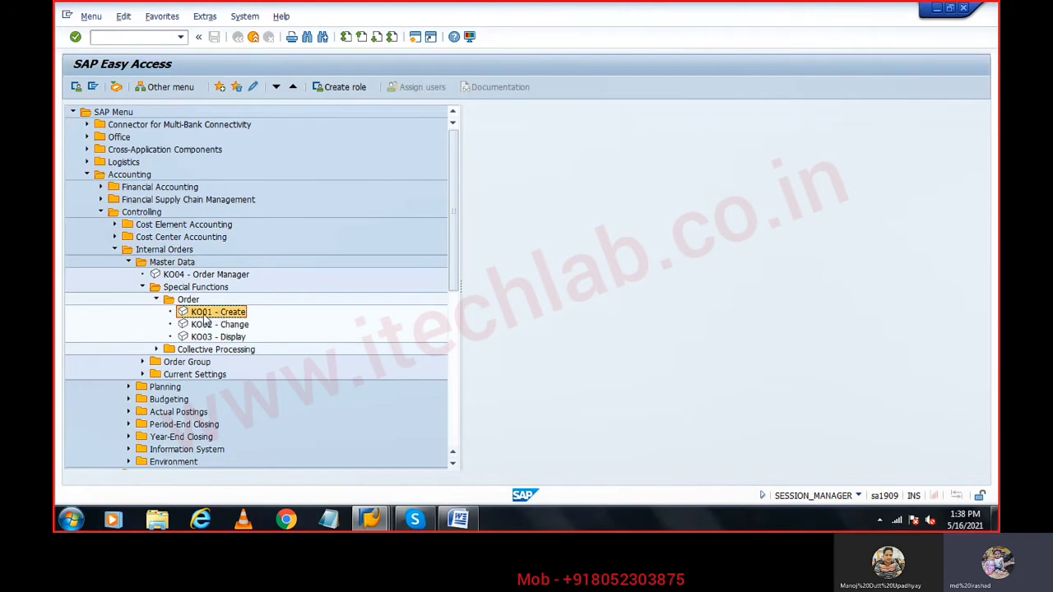
Step: Switch to Word and correct the Create internal order transaction code in the notes to ko01
{"action": "key", "text": "alt+Tab"}
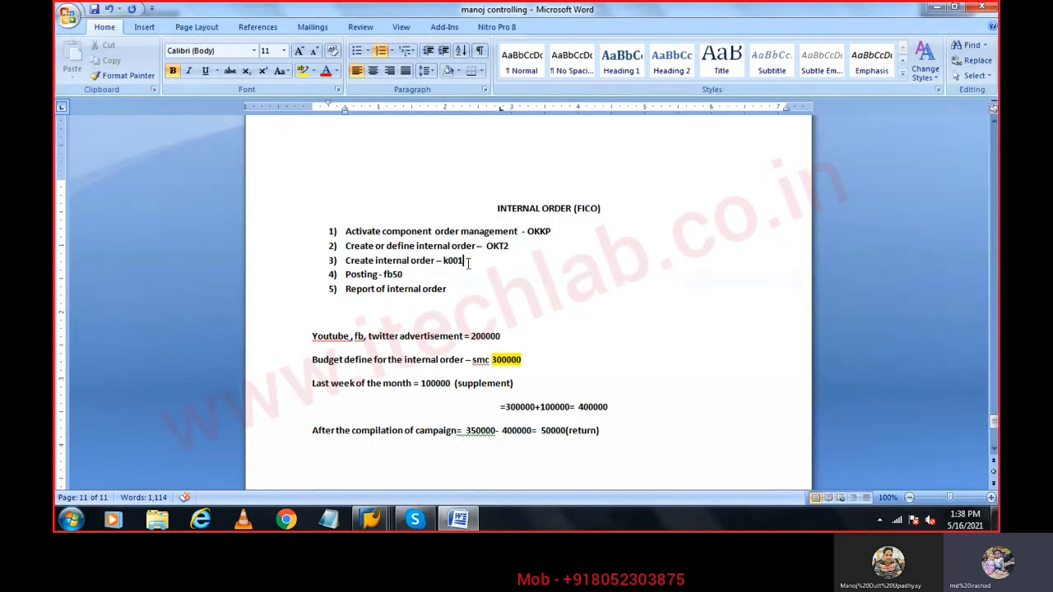
{"action": "key", "text": "Left"}
{"action": "key", "text": "Left"}
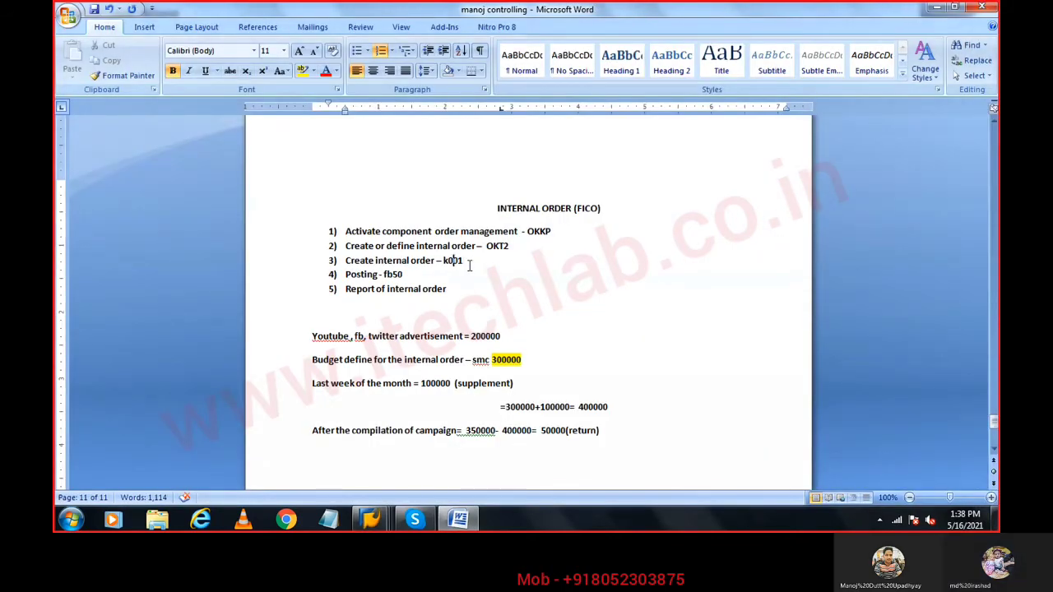
{"action": "key", "text": "BackSpace"}
{"action": "type", "text": "o"}
{"action": "key", "text": "End"}
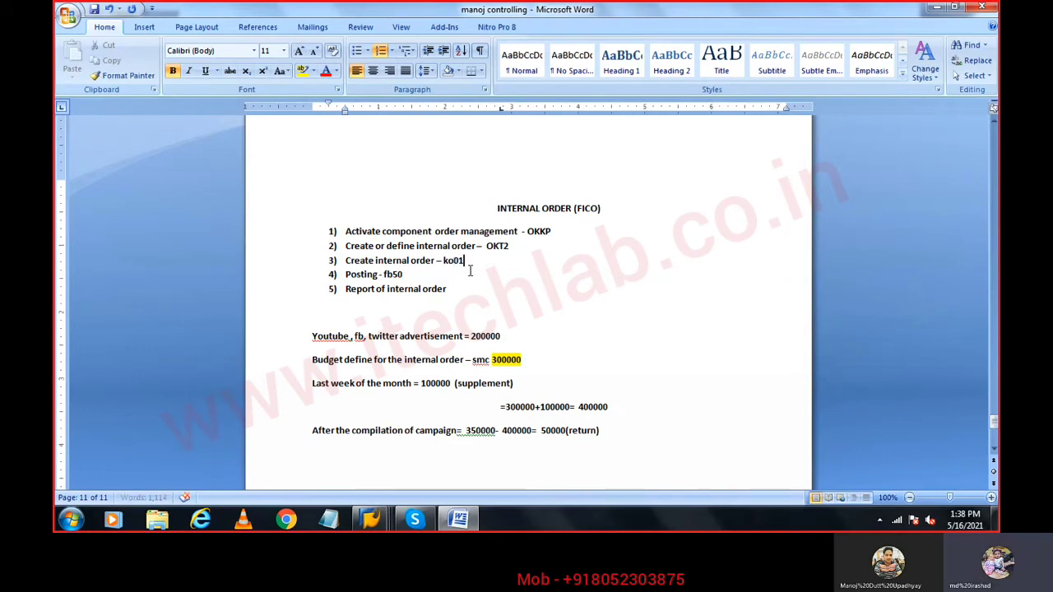
Step: Switch to SAP, start KO01, find and choose order type LAVA, lava diwali festival, and open the new order's master data
{"action": "key", "text": "alt+Tab"}
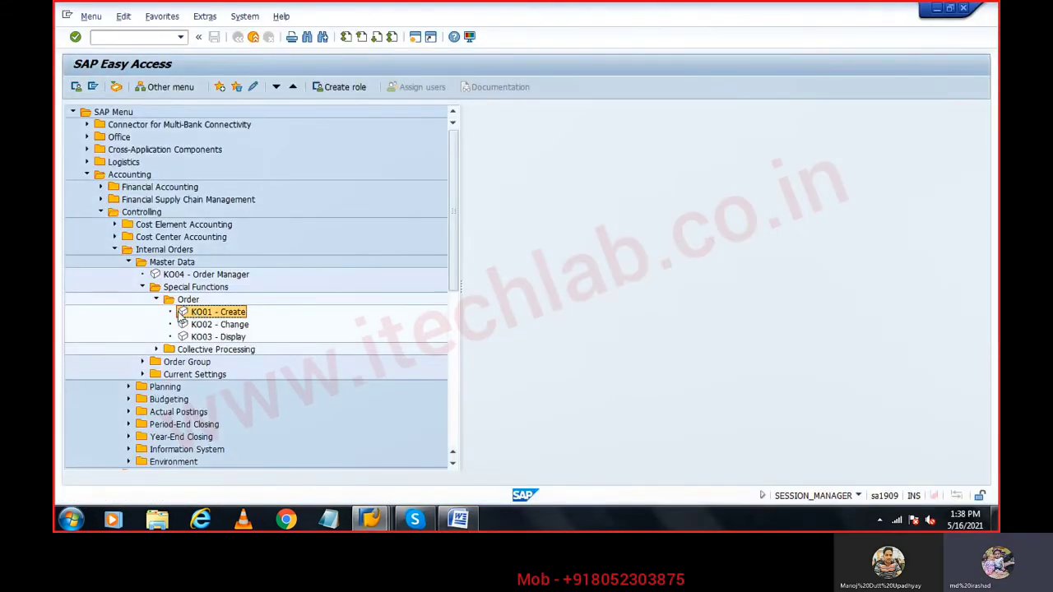
{"action": "double_click", "coordinate": [180, 318]}
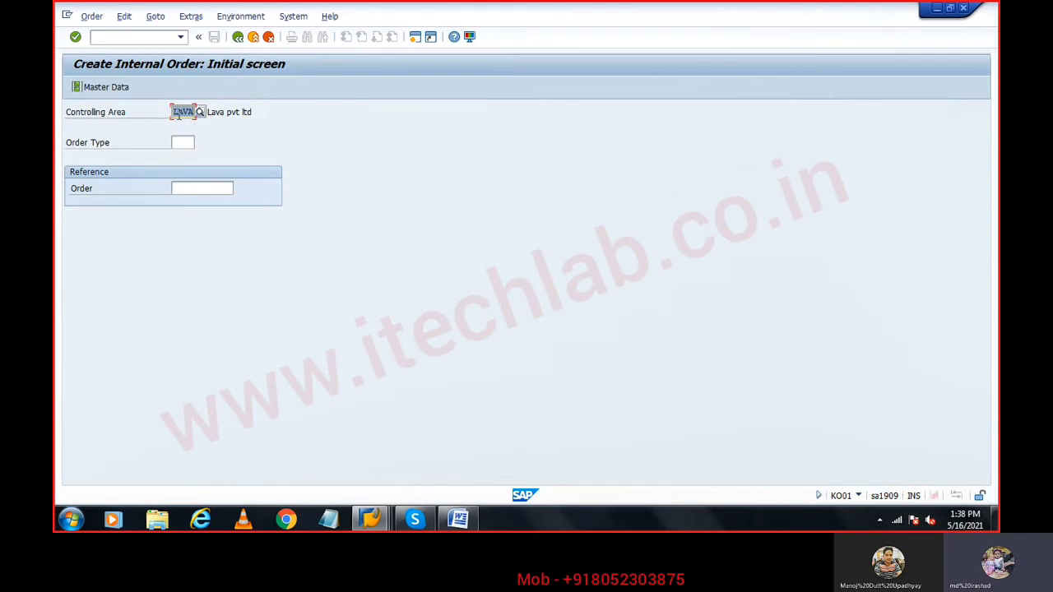
{"action": "left_click", "coordinate": [184, 142]}
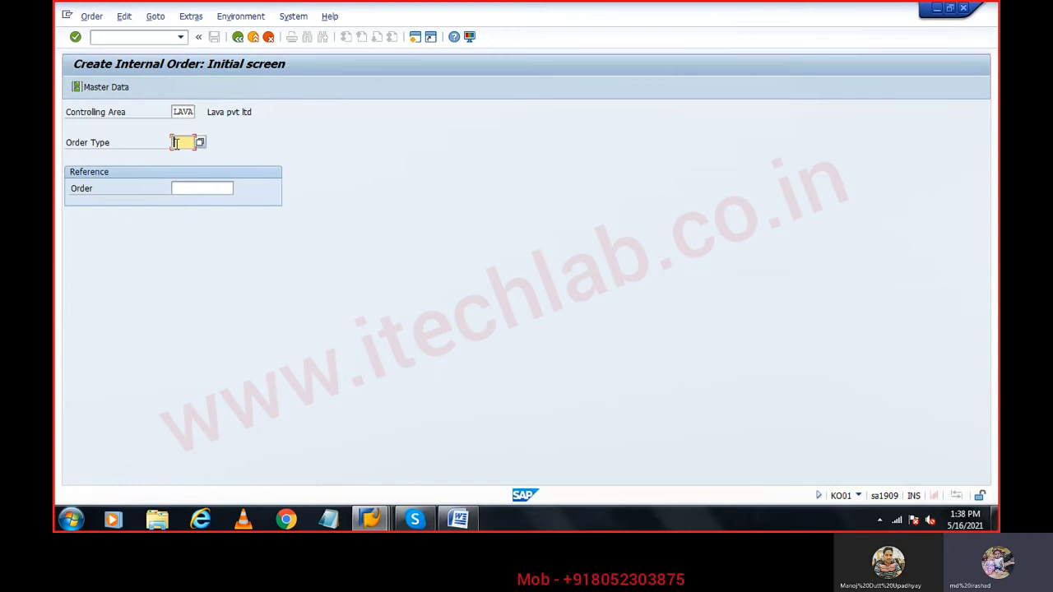
{"action": "left_click", "coordinate": [201, 144]}
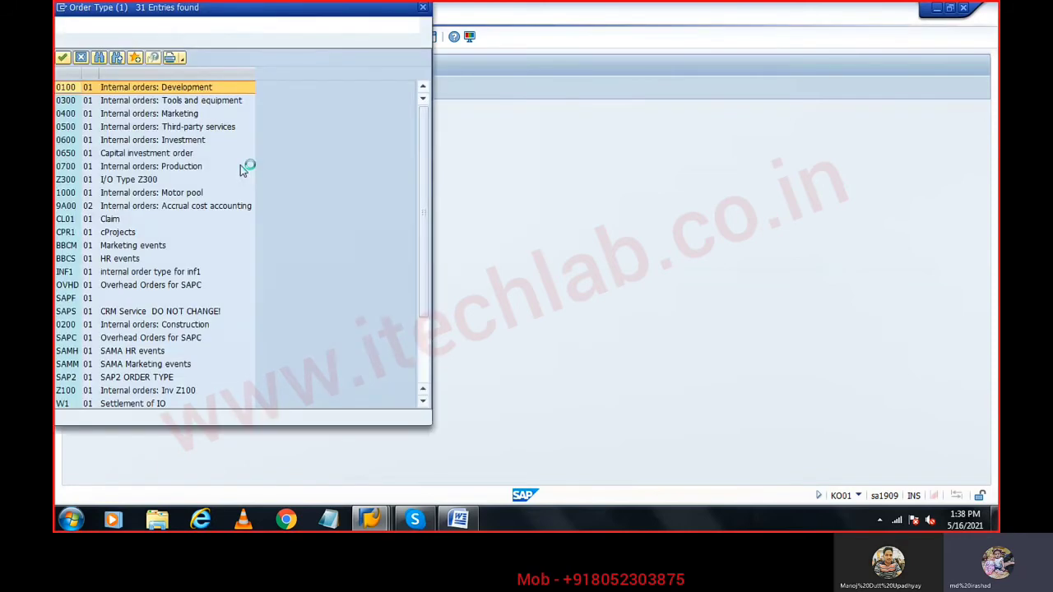
{"action": "left_click", "coordinate": [105, 59]}
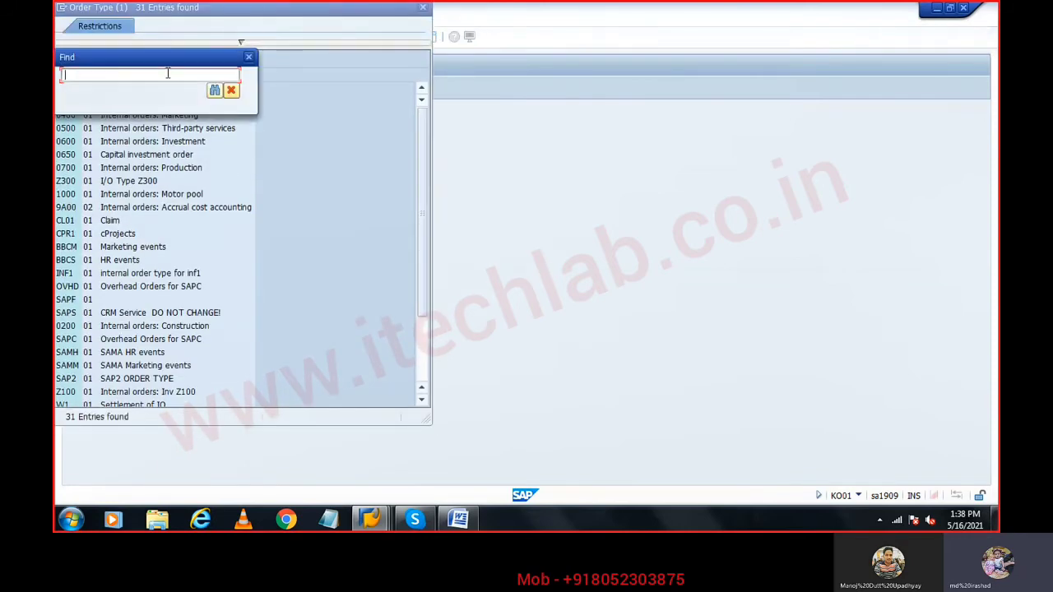
{"action": "type", "text": "lava"}
{"action": "key", "text": "Return"}
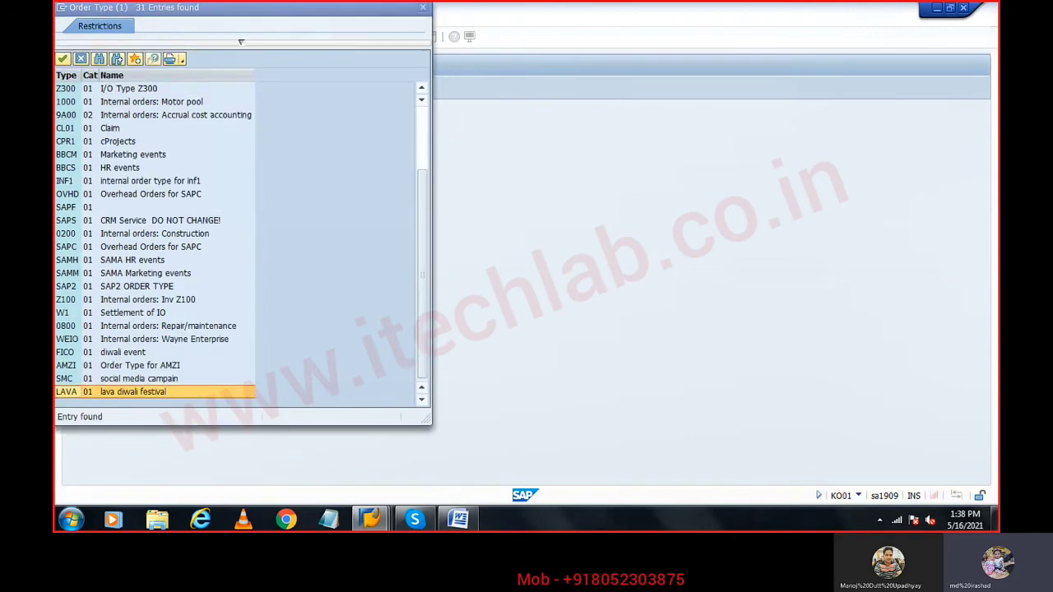
{"action": "double_click", "coordinate": [130, 393]}
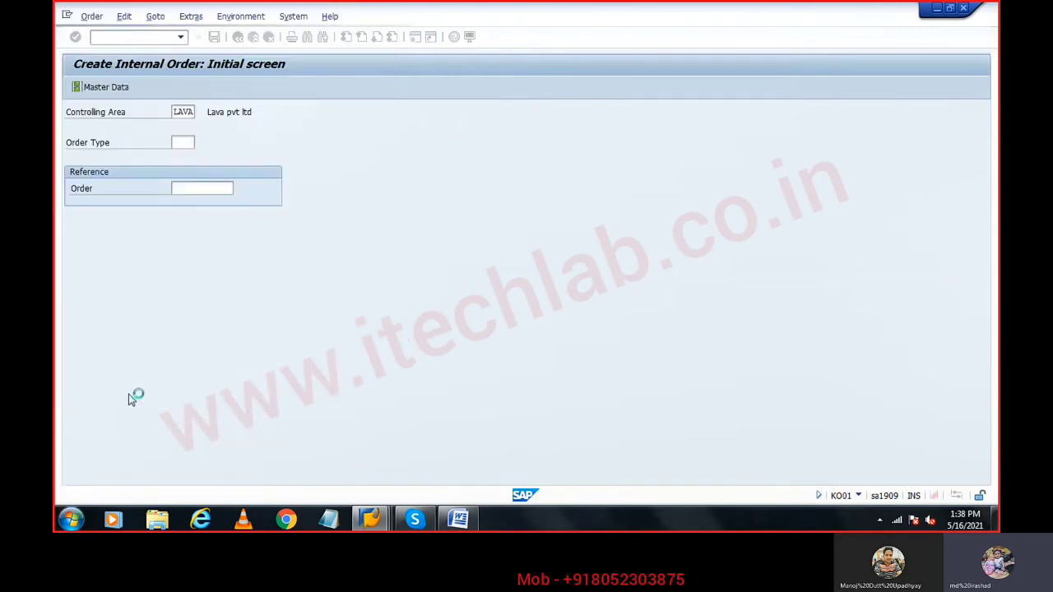
{"action": "left_click", "coordinate": [97, 89]}
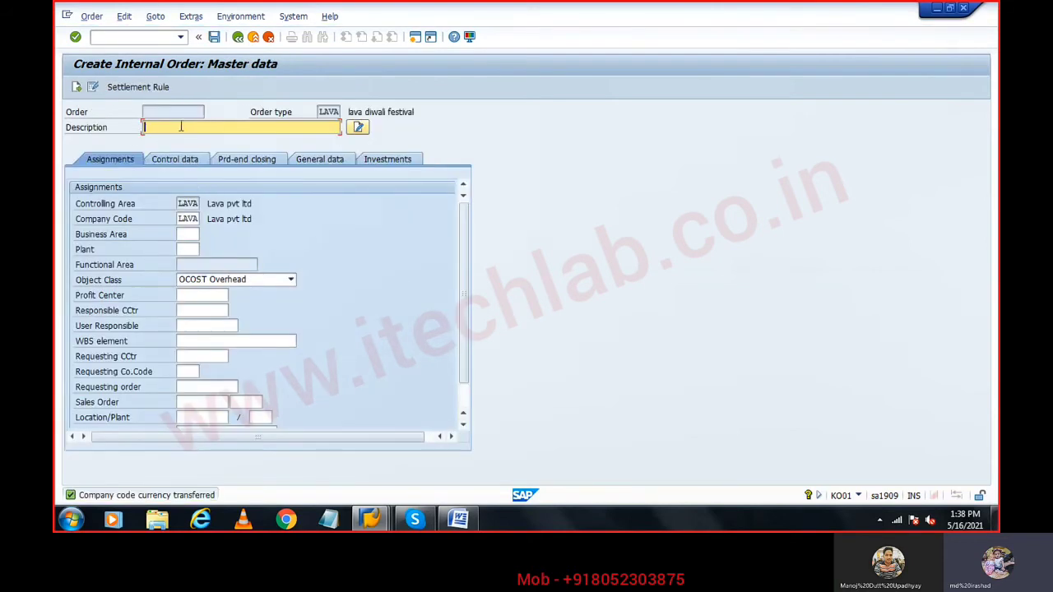
Step: Enter lava diwali festival as the internal order's description
{"action": "type", "text": "lava fes"}
{"action": "key", "text": "BackSpace"}
{"action": "key", "text": "BackSpace"}
{"action": "key", "text": "BackSpace"}
{"action": "type", "text": "diwali festival"}
Step: Review the OKT2 and ko01 lines of the internal order notes in Word, and return to SAP
{"action": "key", "text": "alt+Tab"}
{"action": "left_click_drag", "start_coordinate": [387, 246], "coordinate": [534, 247]}
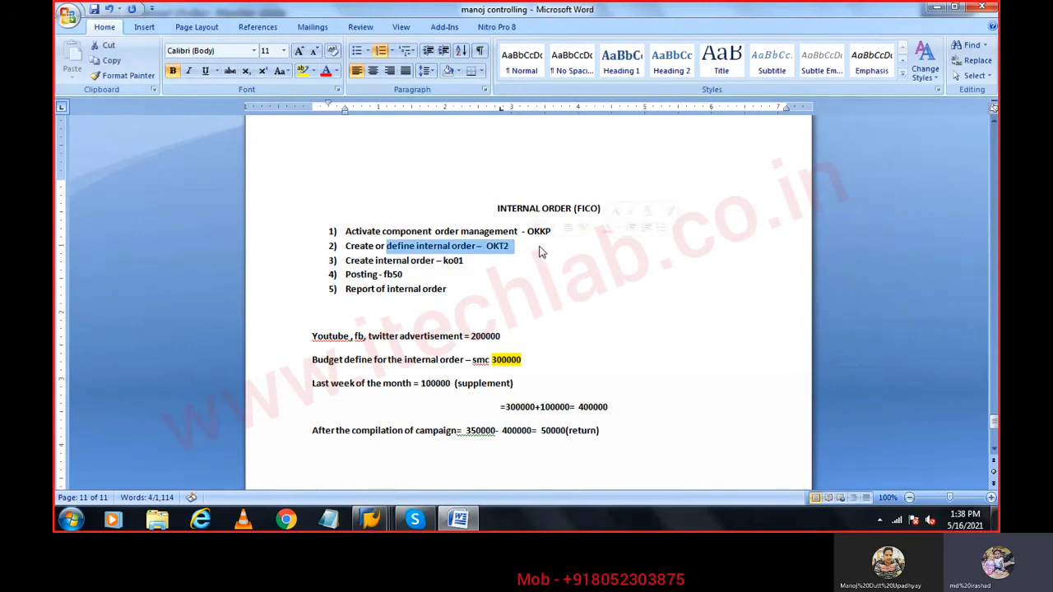
{"action": "left_click", "coordinate": [534, 246]}
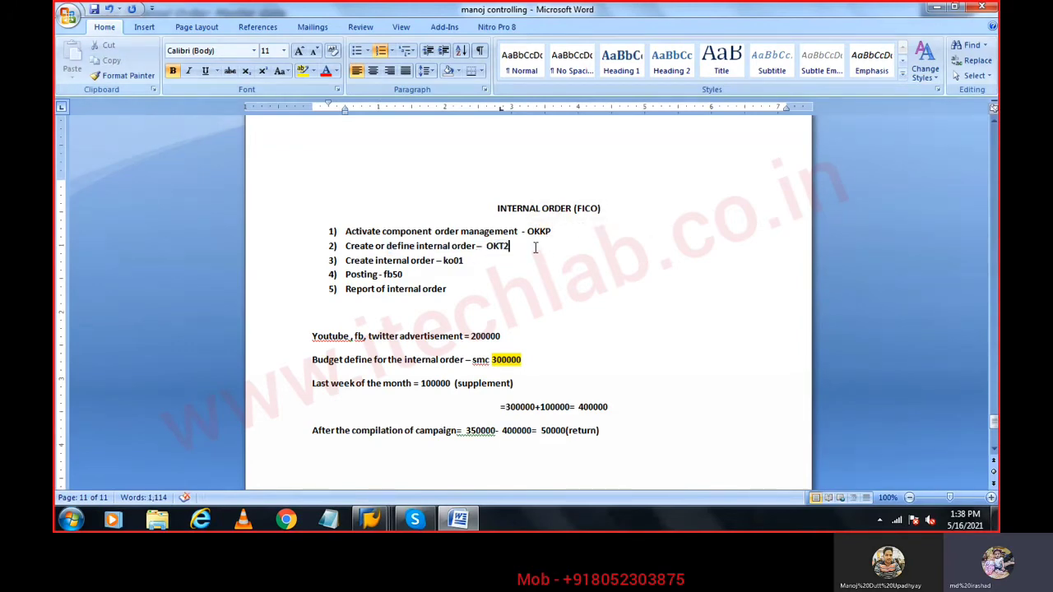
{"action": "left_click", "coordinate": [476, 260]}
{"action": "key", "text": "alt+Tab"}
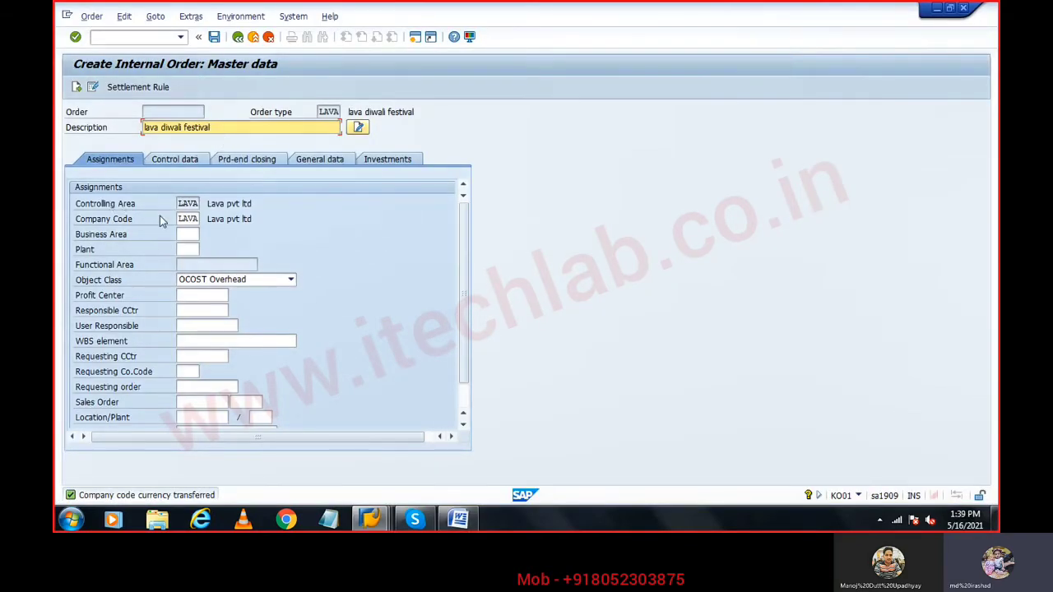
Step: Assign profit center NOIDA ADMI from the LAVA standard hierarchy to the internal order and move on to the responsible cost center
{"action": "left_click", "coordinate": [193, 249]}
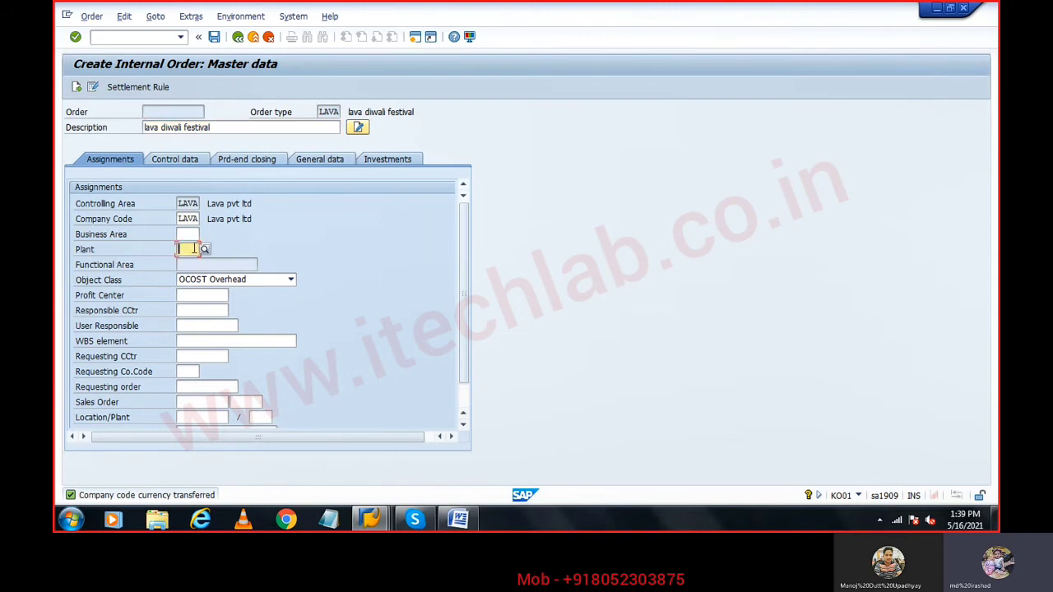
{"action": "left_click", "coordinate": [185, 294]}
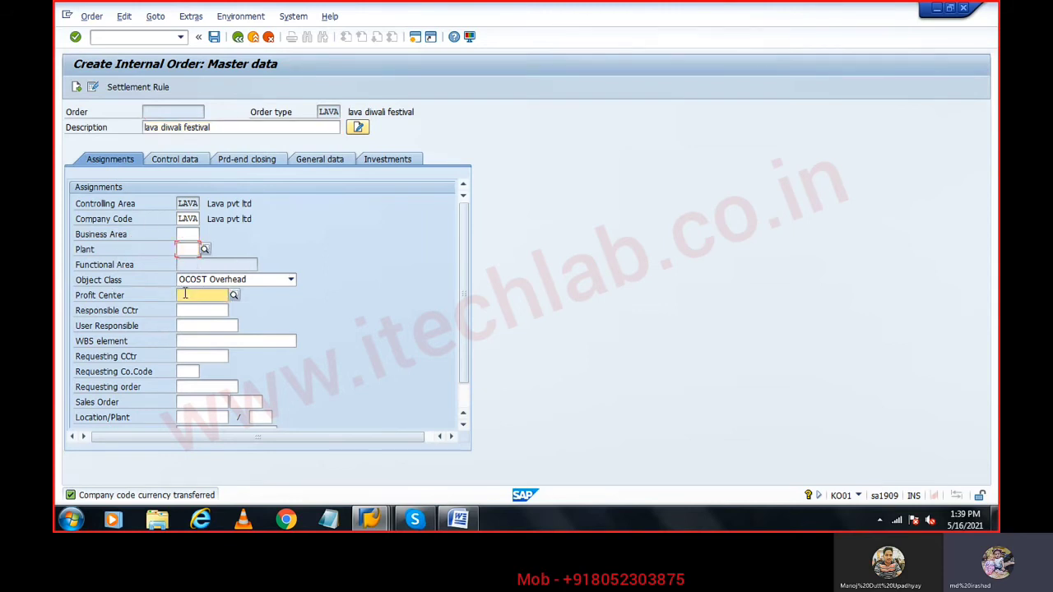
{"action": "left_click", "coordinate": [235, 296]}
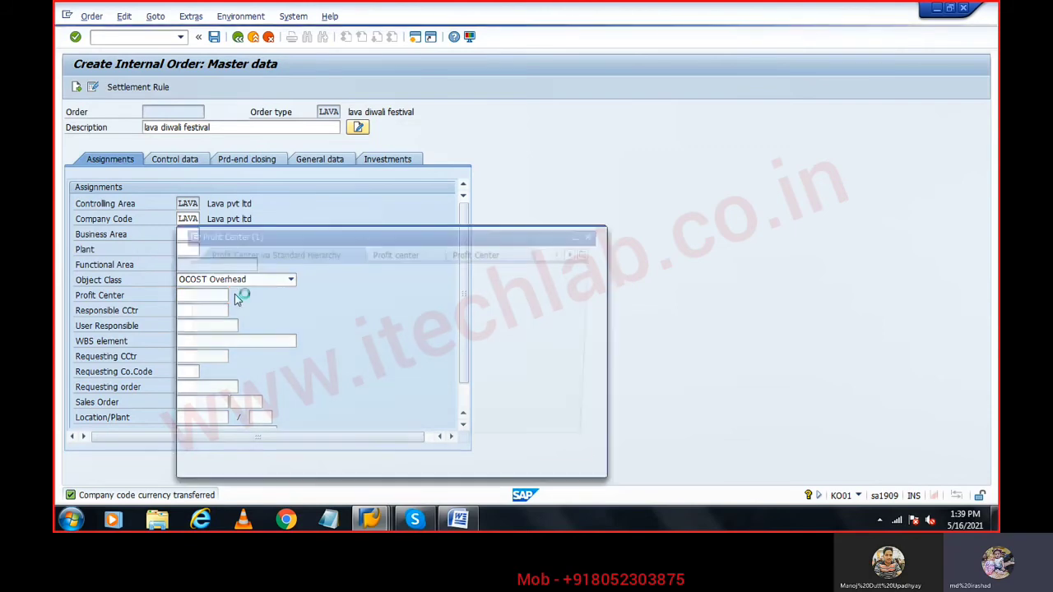
{"action": "key", "text": "Return"}
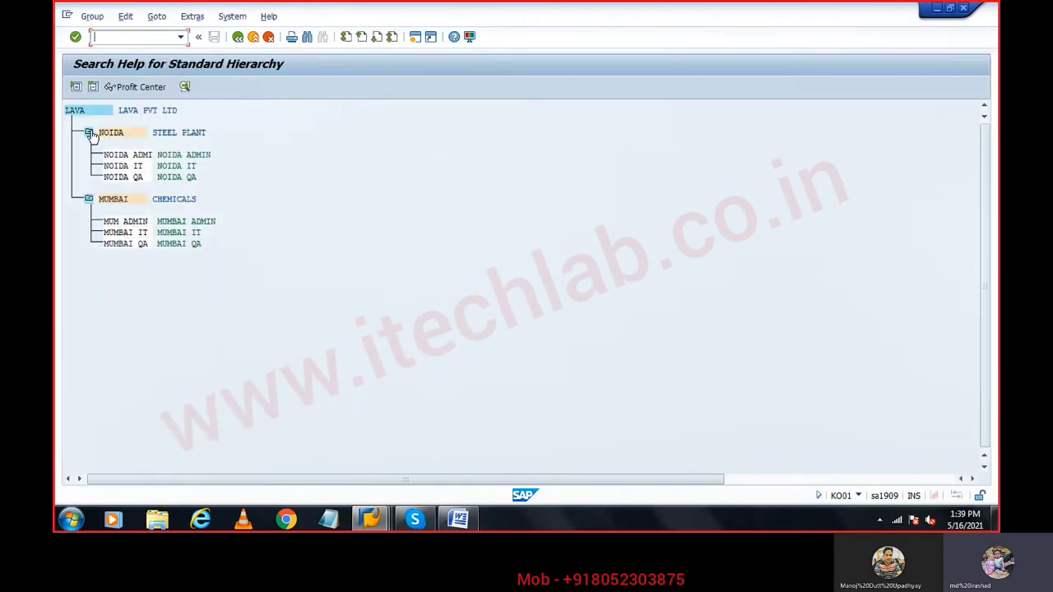
{"action": "double_click", "coordinate": [123, 155]}
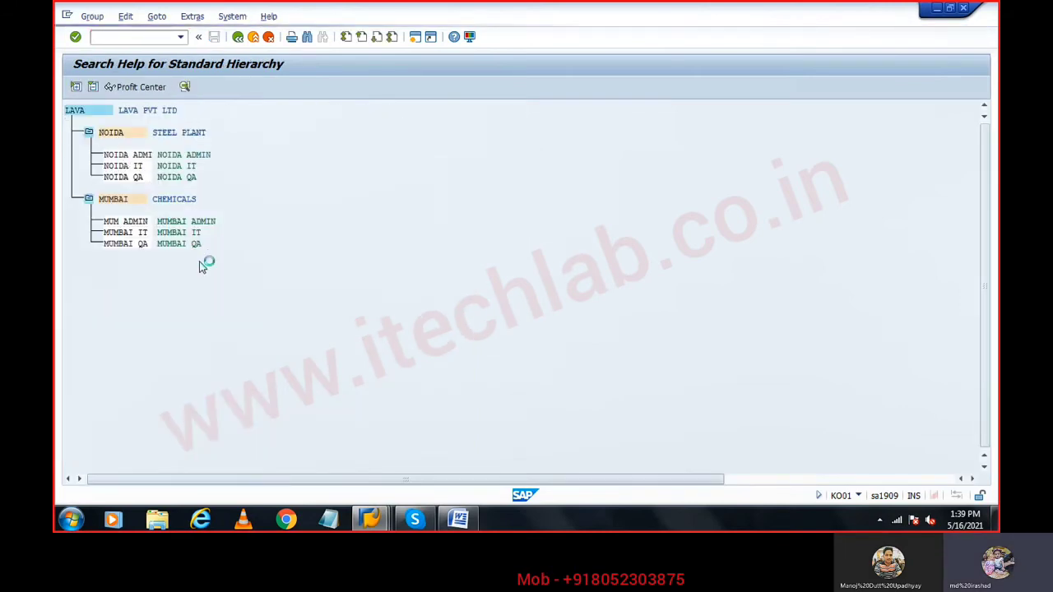
{"action": "left_click", "coordinate": [191, 311]}
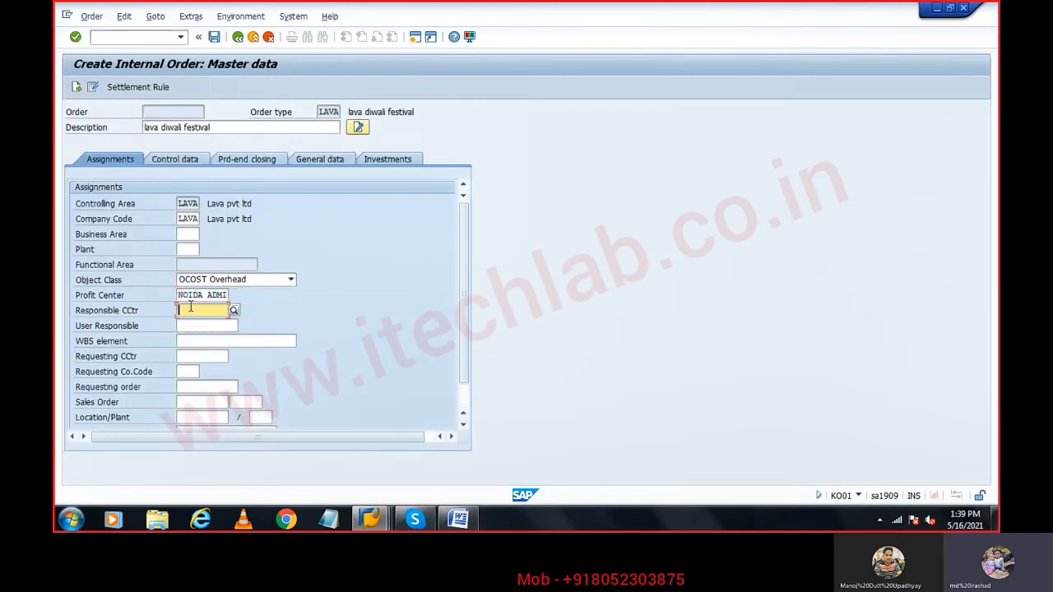
Step: Find the responsible cost centers and assign NOIDA ADMI to the internal order
{"action": "left_click", "coordinate": [235, 311]}
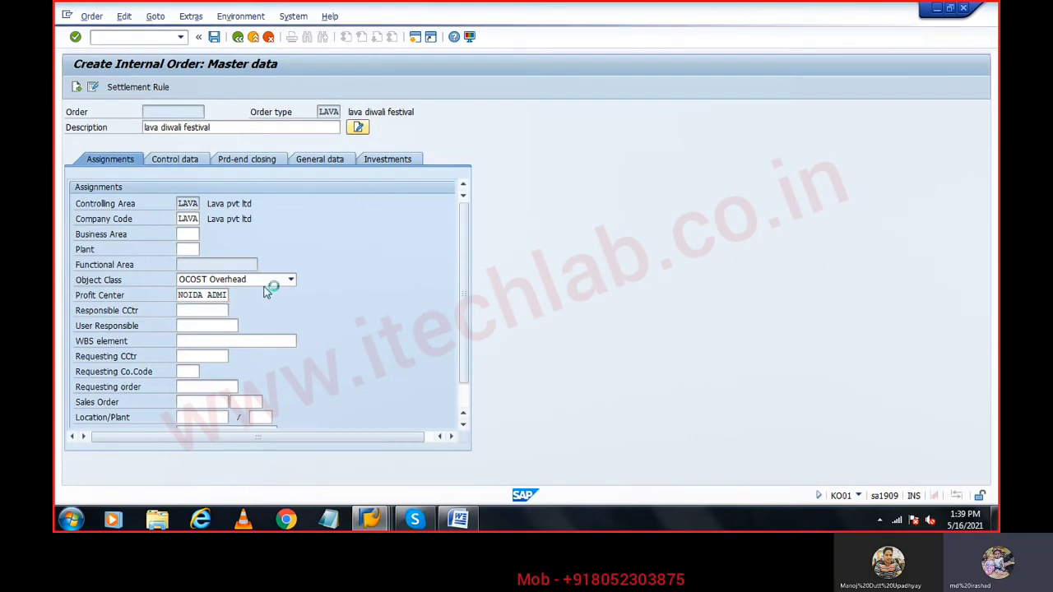
{"action": "key", "text": "Return"}
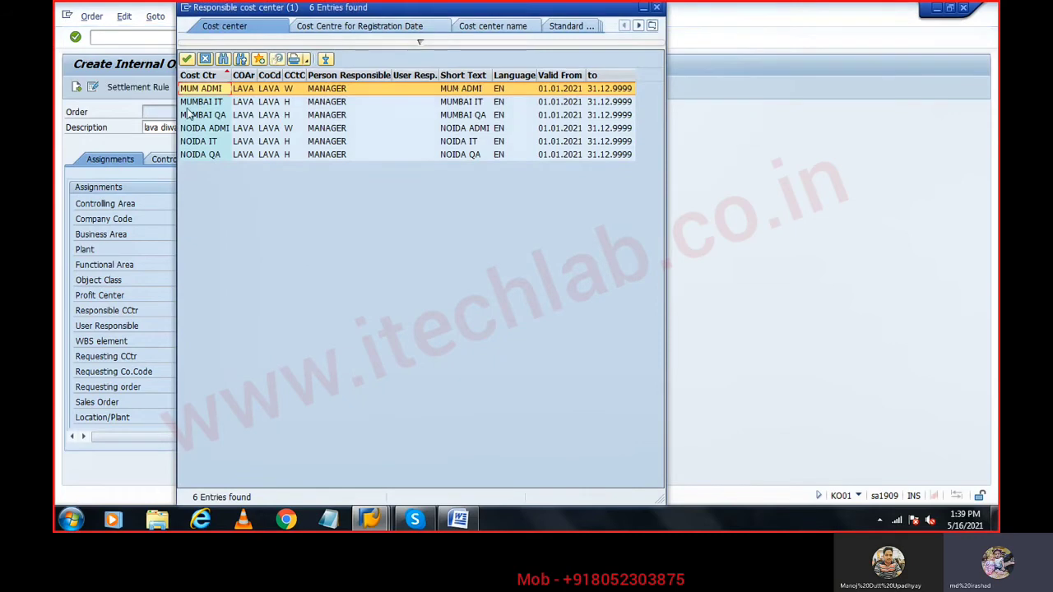
{"action": "key", "text": "Down"}
{"action": "key", "text": "Down"}
{"action": "key", "text": "Down"}
{"action": "key", "text": "Return"}
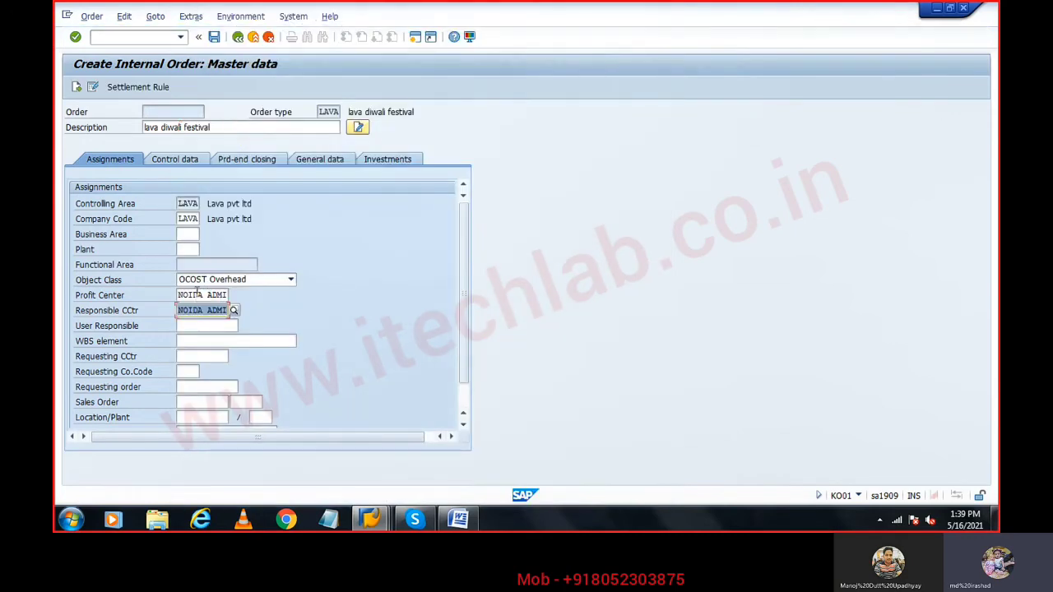
Step: Release the lava diwali festival order in its control data
{"action": "scroll", "coordinate": [464, 367], "scroll_direction": "down", "scroll_amount": 1}
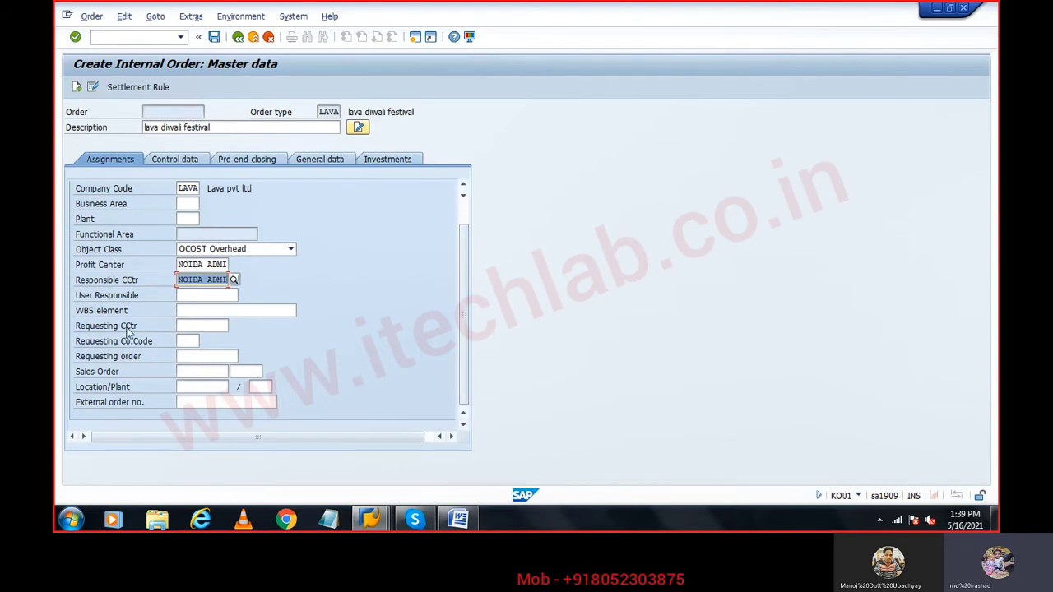
{"action": "scroll", "coordinate": [455, 233], "scroll_direction": "up", "scroll_amount": 1}
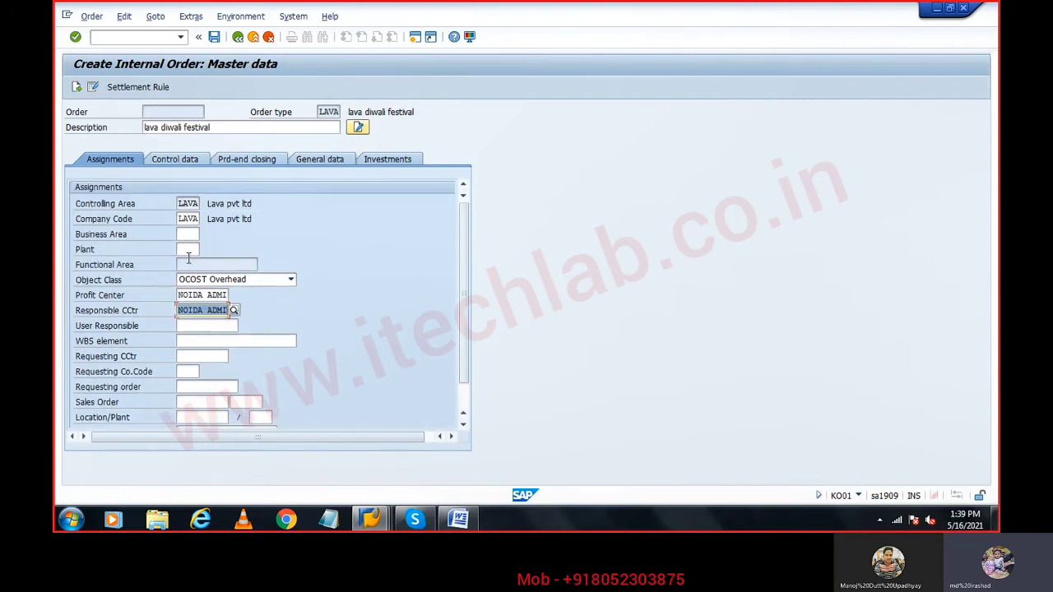
{"action": "left_click", "coordinate": [181, 162]}
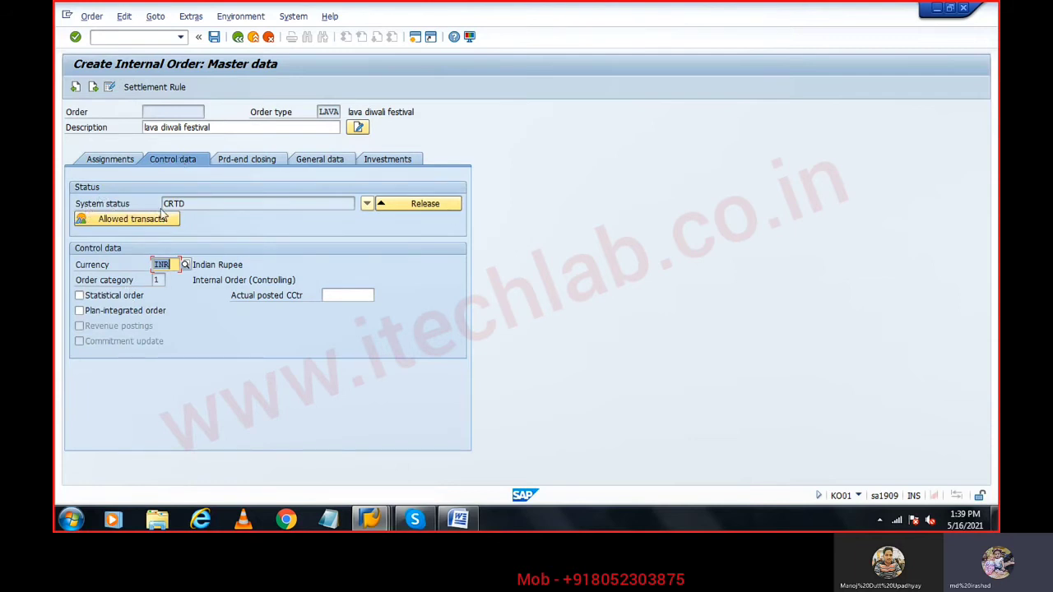
{"action": "left_click", "coordinate": [391, 207]}
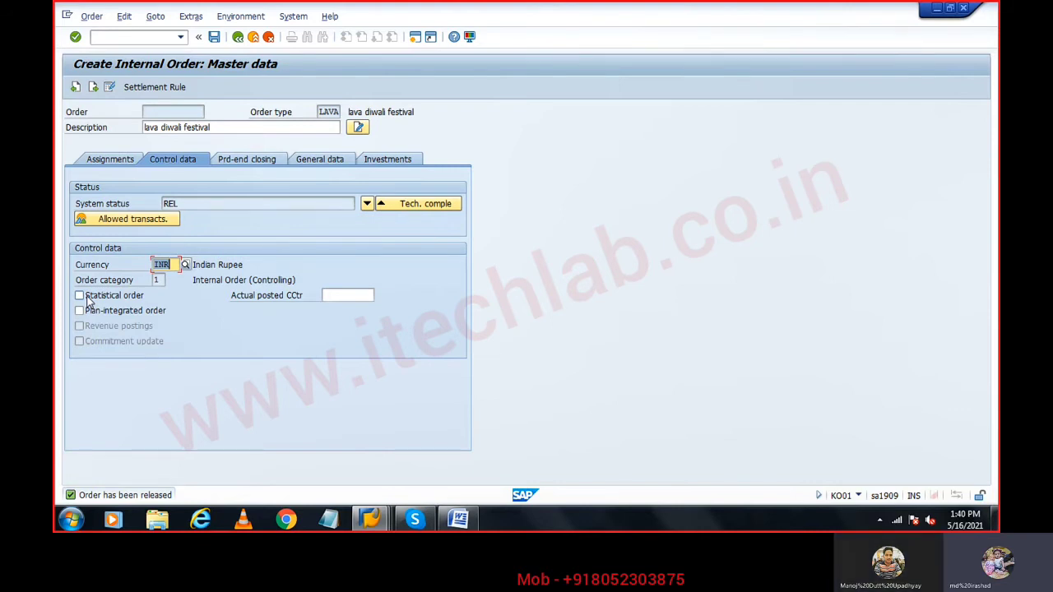
Step: Review the order's period-end closing, general, investment and control data, and save the internal order
{"action": "left_click", "coordinate": [237, 163]}
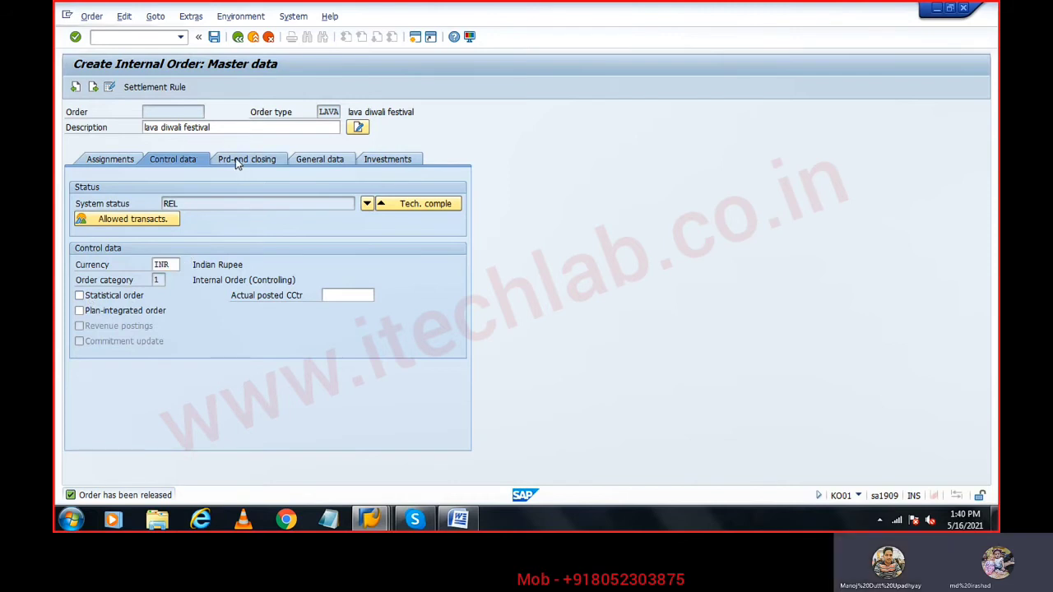
{"action": "left_click", "coordinate": [316, 159]}
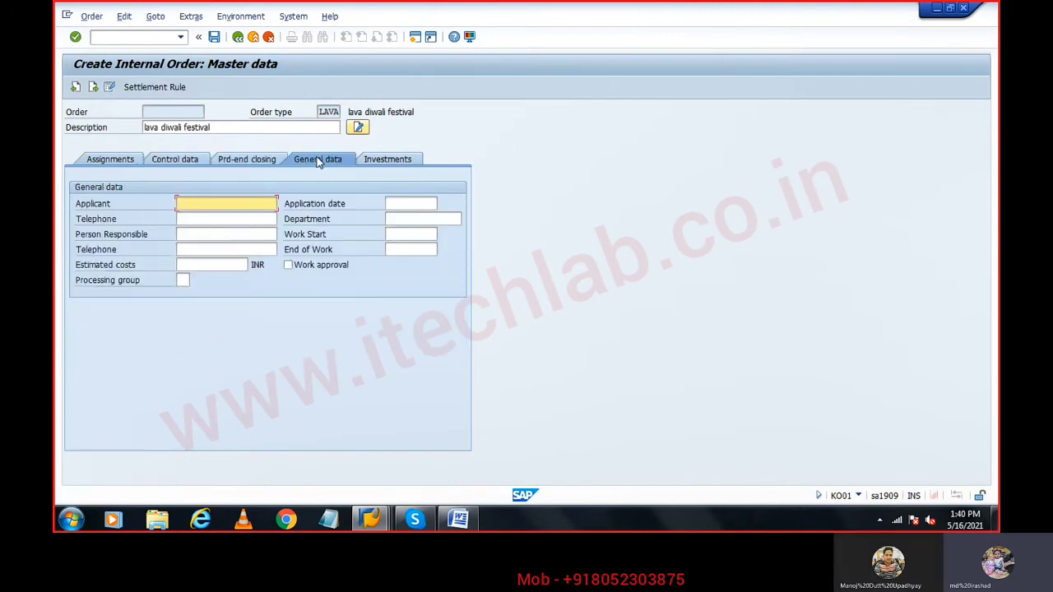
{"action": "left_click", "coordinate": [387, 158]}
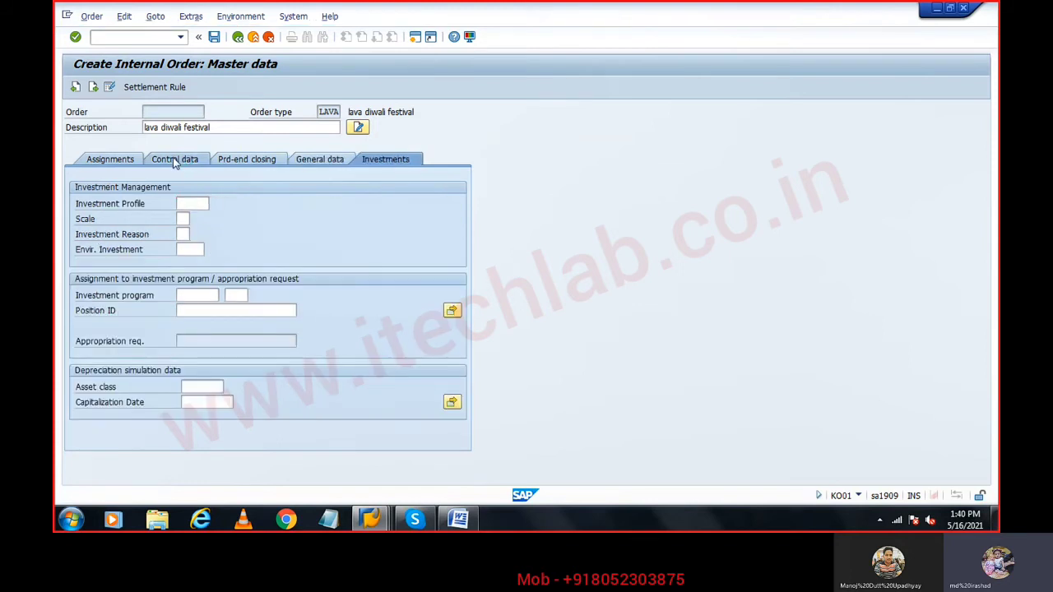
{"action": "left_click", "coordinate": [175, 159]}
{"action": "left_click", "coordinate": [244, 159]}
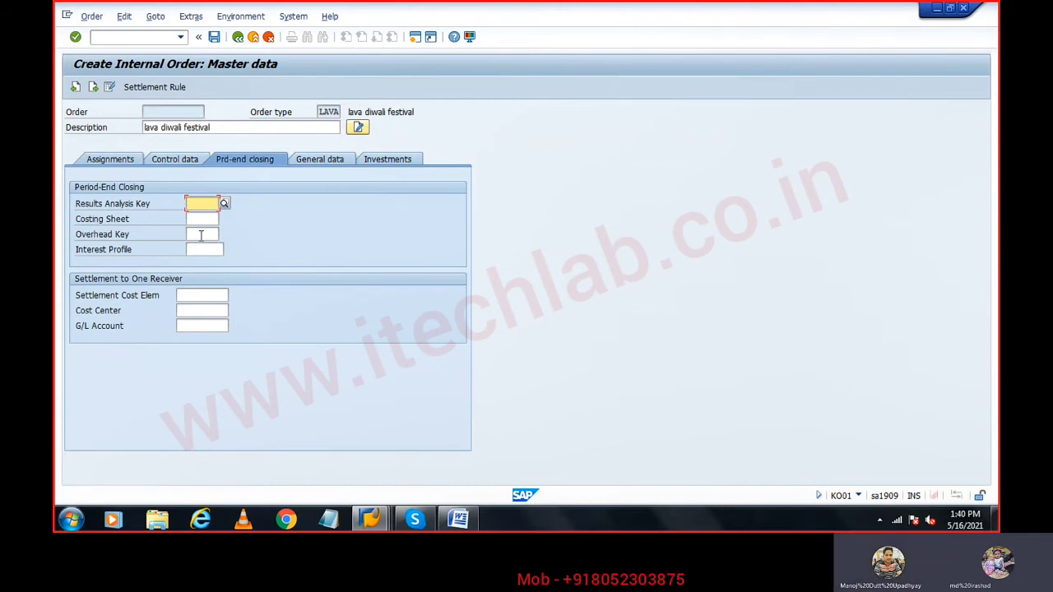
{"action": "left_click", "coordinate": [173, 159]}
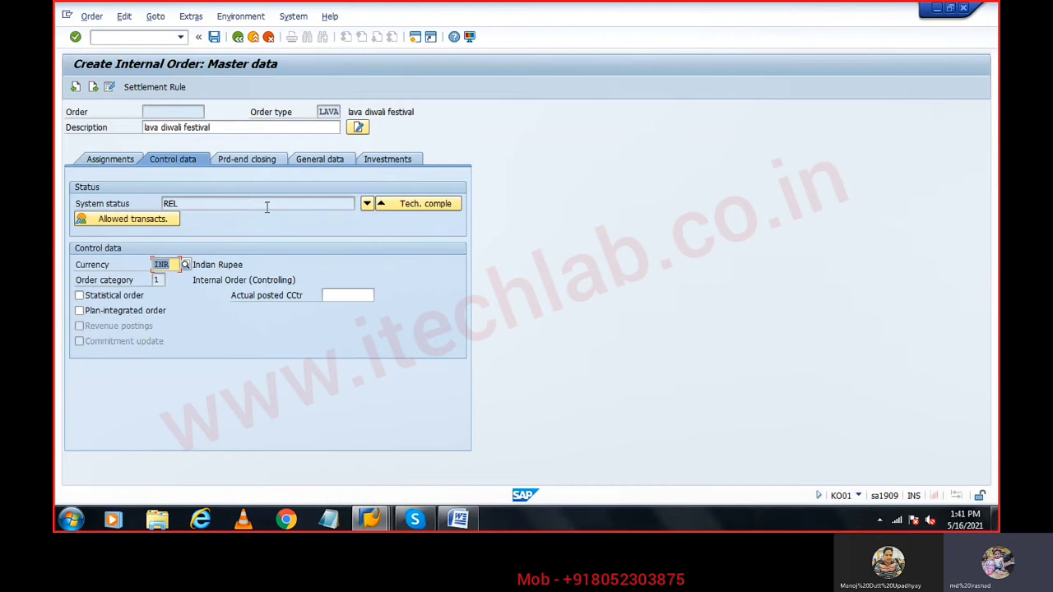
{"action": "left_click", "coordinate": [205, 201]}
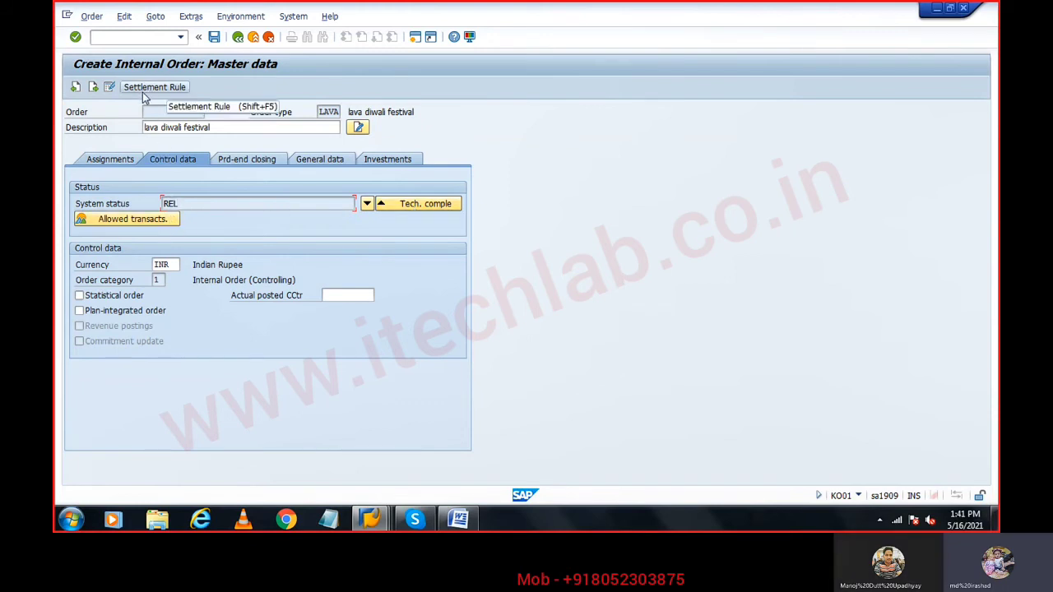
{"action": "left_click", "coordinate": [214, 37]}
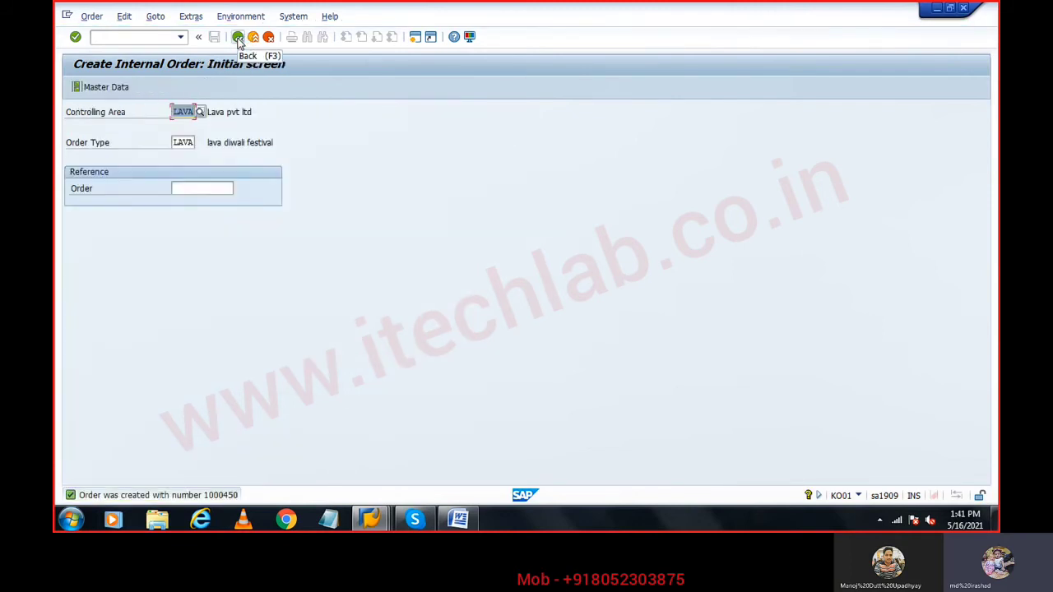
Step: Copy the posting transaction code fb50 from the internal order notes in Word, return to SAP, and start FB50
{"action": "left_click", "coordinate": [458, 519]}
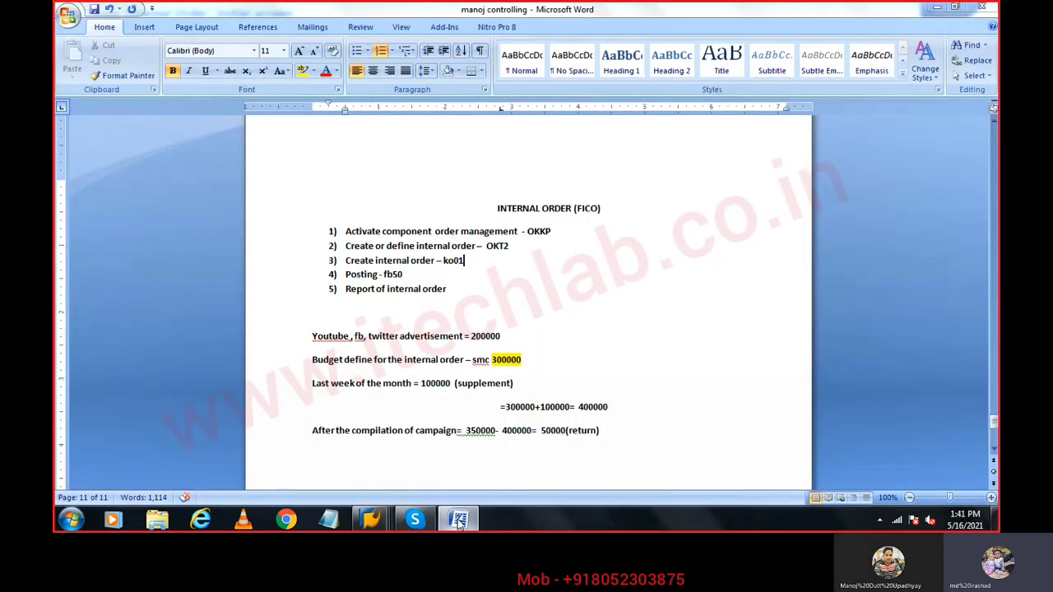
{"action": "double_click", "coordinate": [395, 274]}
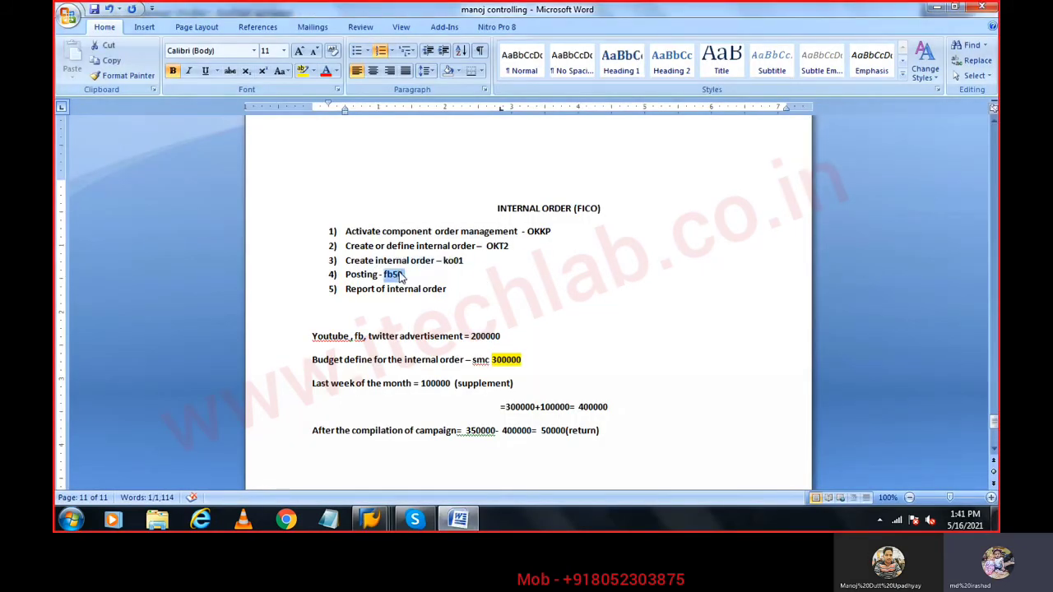
{"action": "key", "text": "ctrl+c"}
{"action": "key", "text": "alt+Tab"}
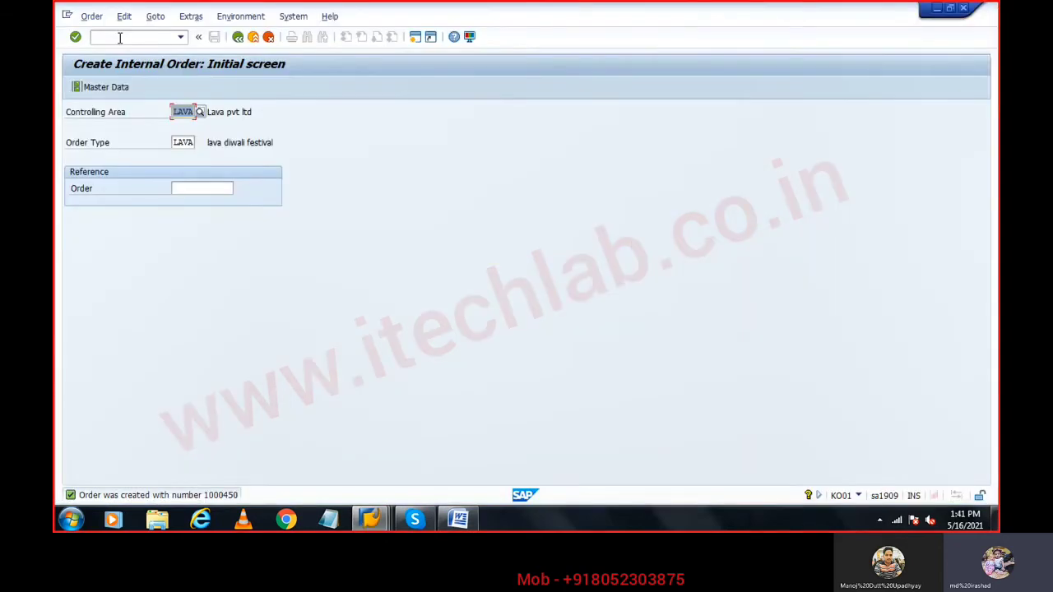
{"action": "left_click", "coordinate": [117, 37]}
{"action": "type", "text": "/n"}
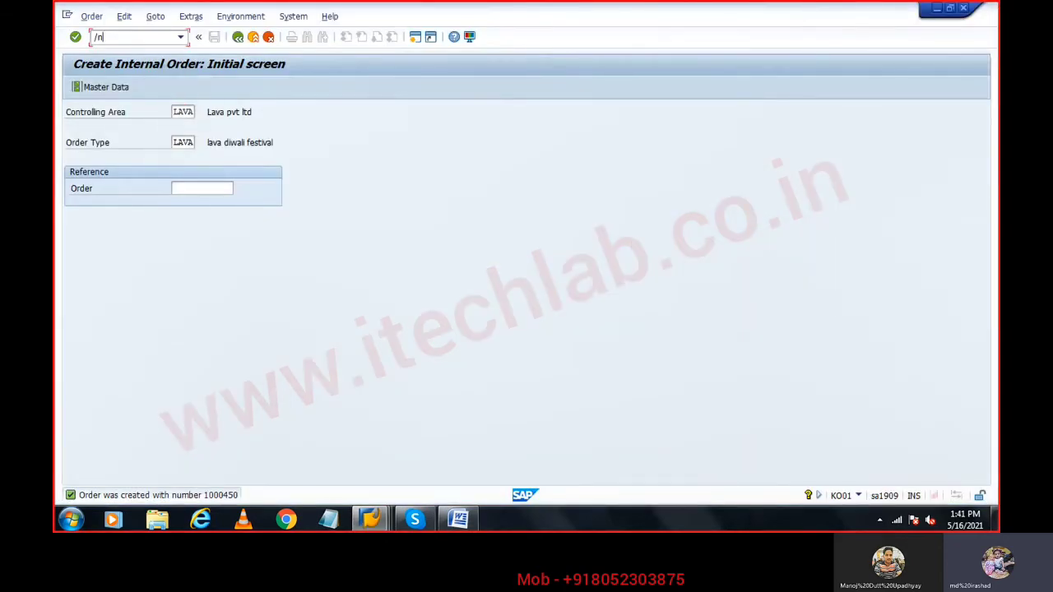
{"action": "type", "text": "fb50"}
{"action": "key", "text": "Return"}
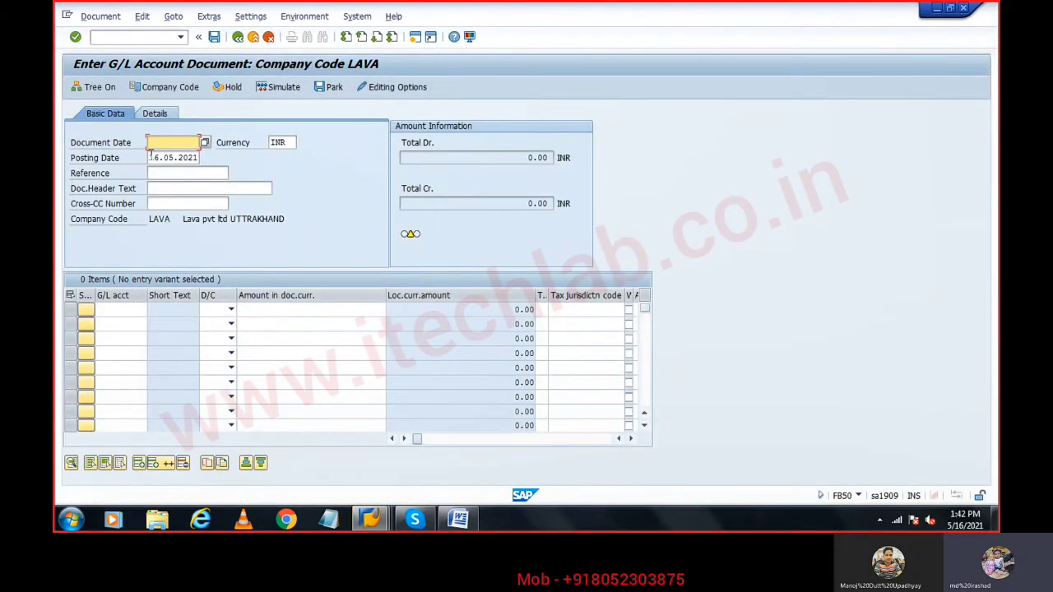
{"action": "key", "text": "Tab"}
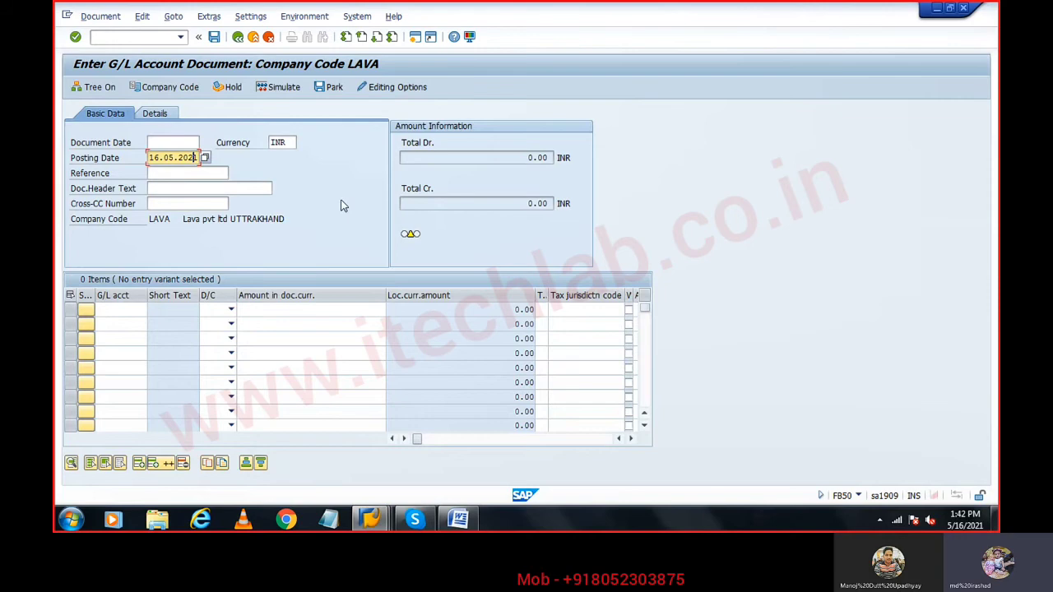
Step: Start FS00 in a new SAP session and expand the Assest, Expenses and Liabilities account folders to check the existing accounts
{"action": "left_click", "coordinate": [416, 37]}
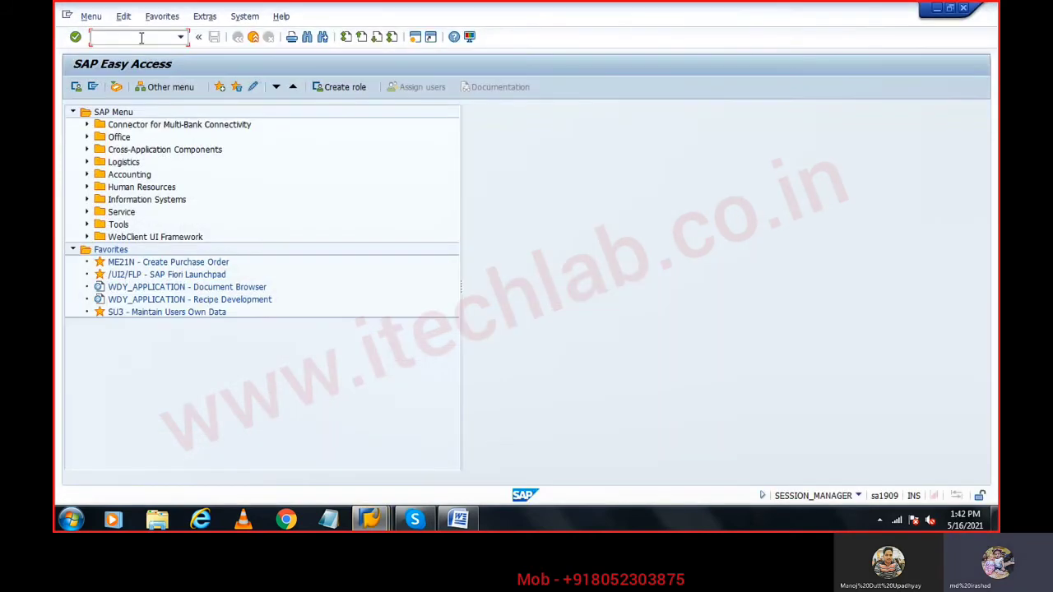
{"action": "type", "text": "fs00"}
{"action": "key", "text": "Return"}
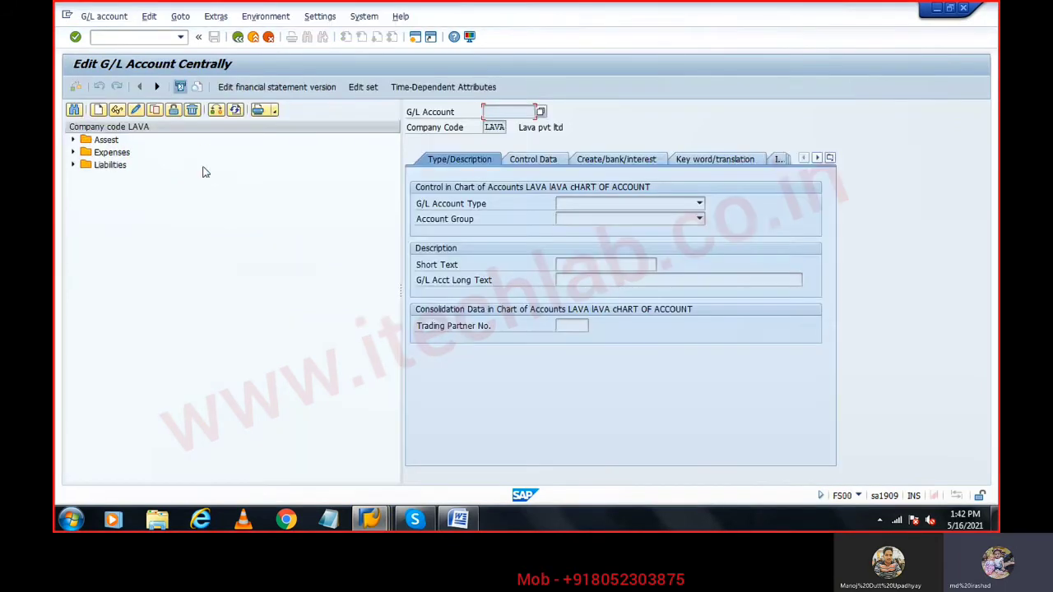
{"action": "double_click", "coordinate": [106, 140]}
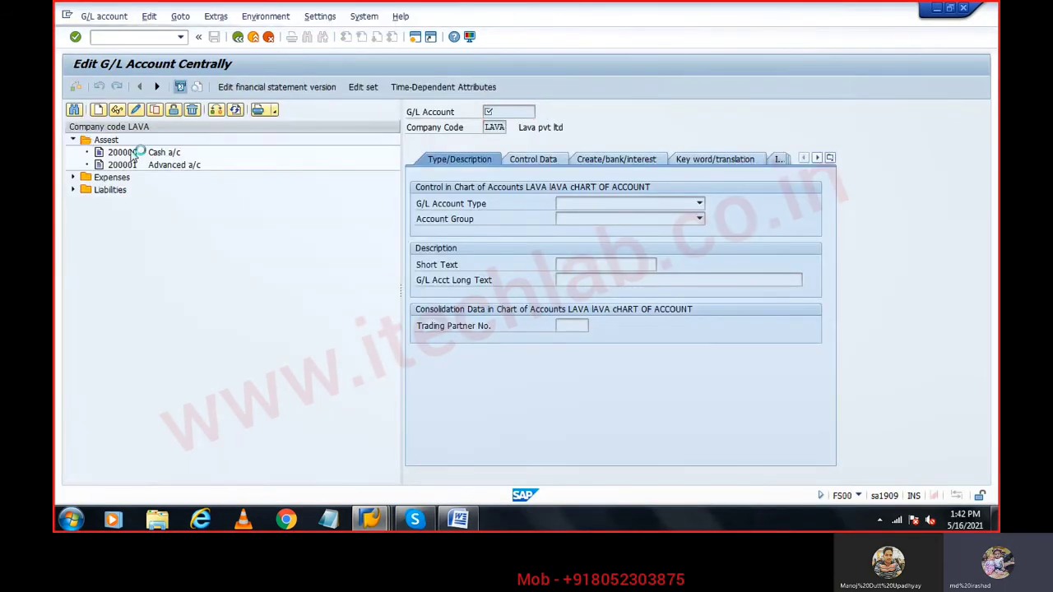
{"action": "left_click", "coordinate": [72, 177]}
{"action": "left_click", "coordinate": [73, 240]}
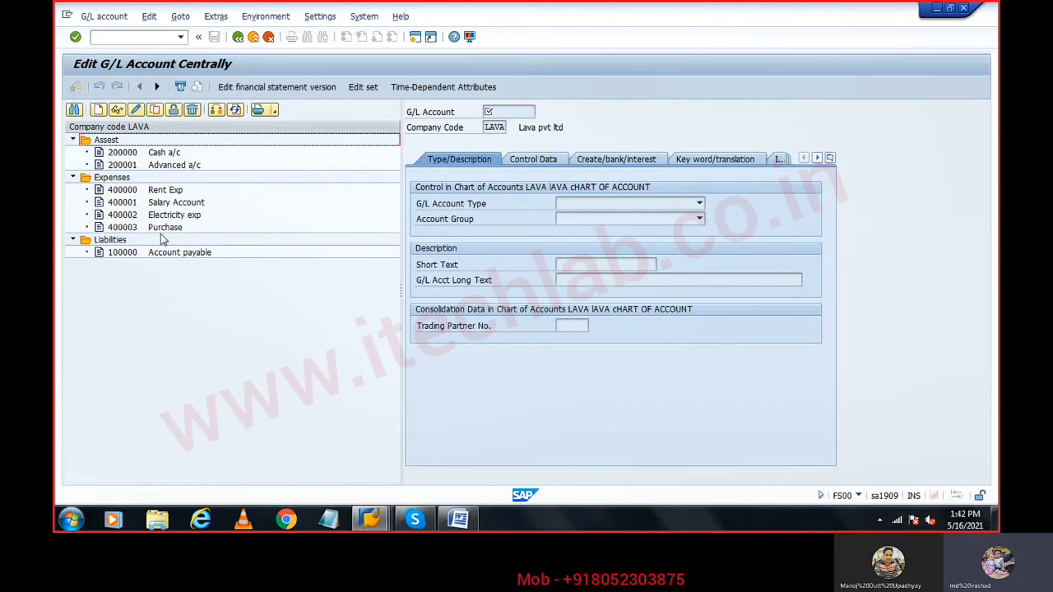
{"action": "left_click", "coordinate": [173, 206]}
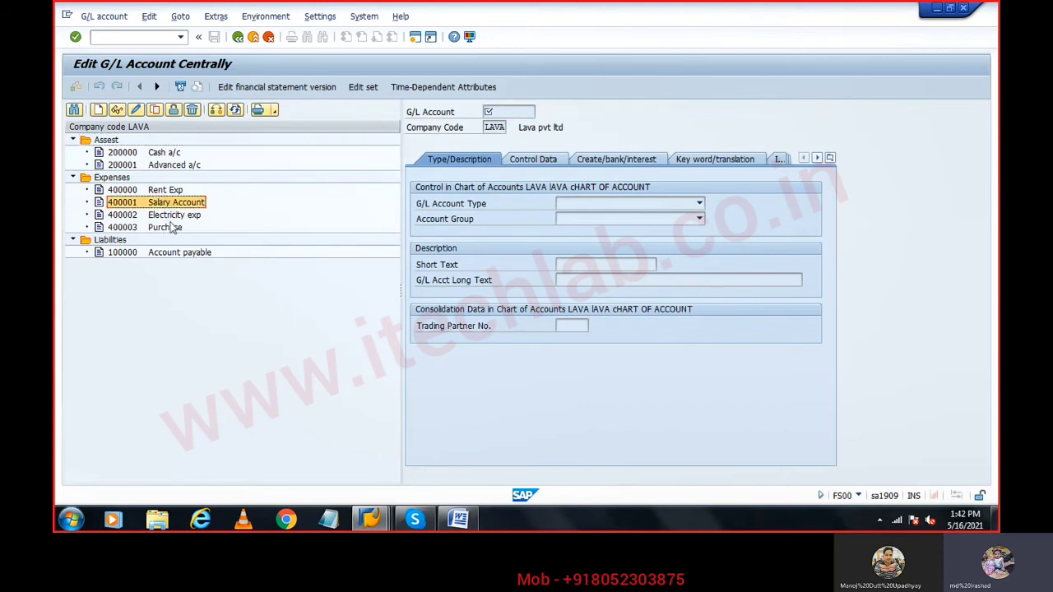
Step: Start creating G/L account 400004 in company code LAVA
{"action": "left_click", "coordinate": [99, 109]}
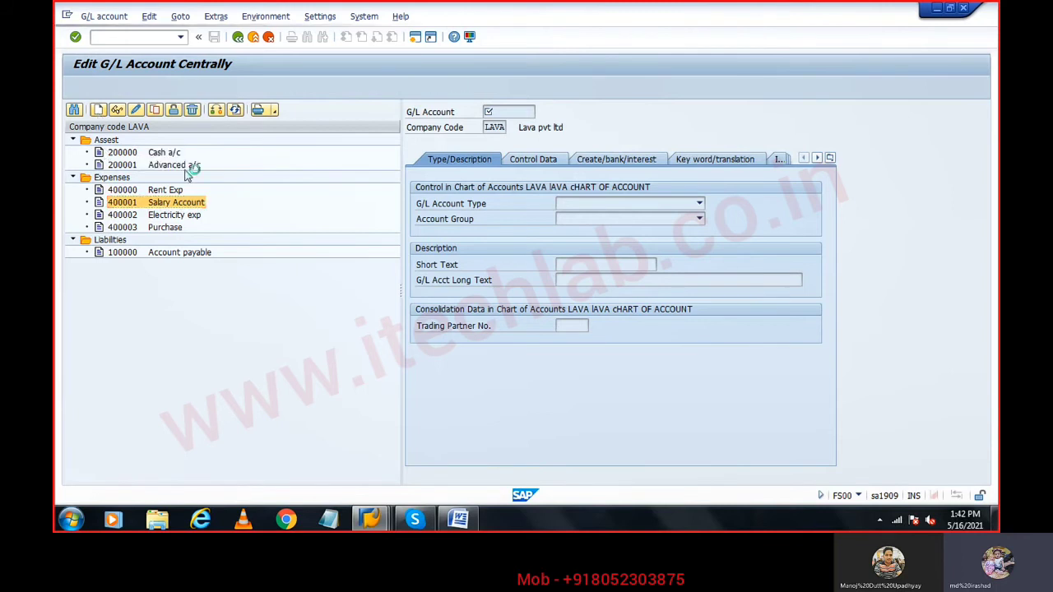
{"action": "type", "text": "40000"}
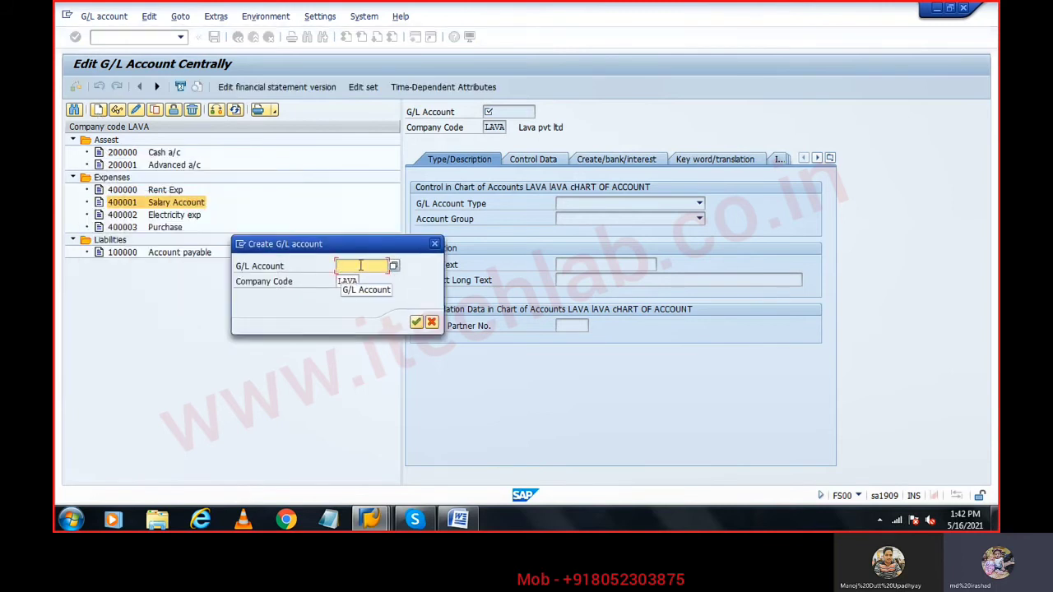
{"action": "key", "text": "BackSpace"}
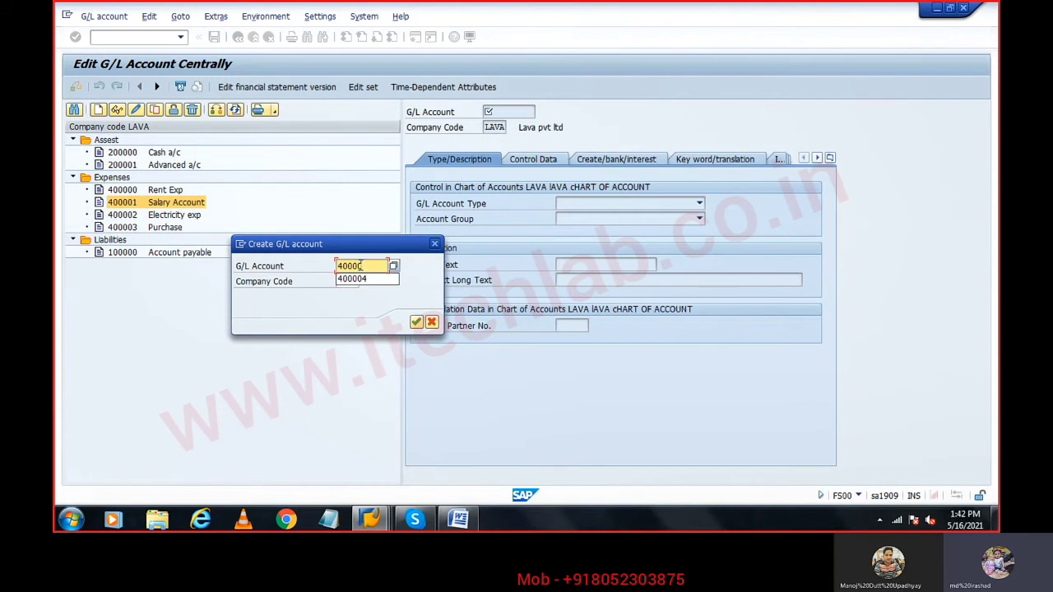
{"action": "left_click", "coordinate": [353, 279]}
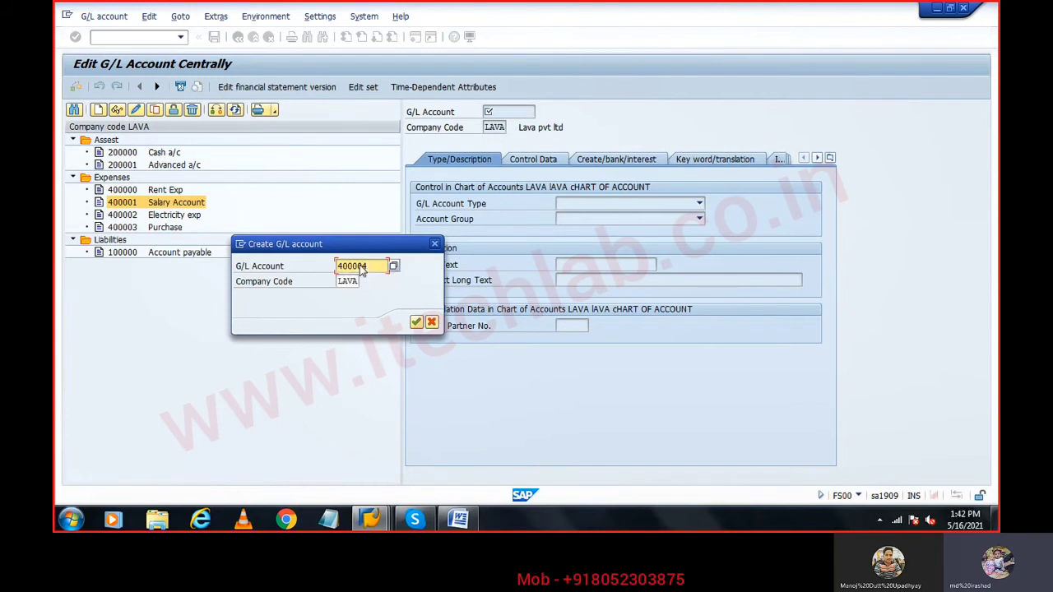
{"action": "key", "text": "Return"}
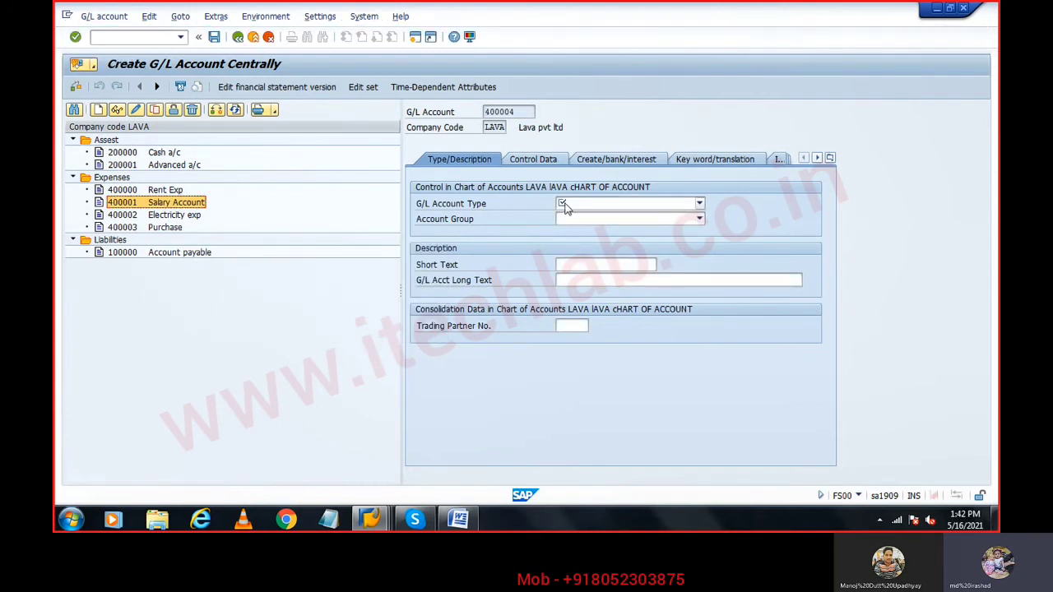
Step: Set account 400004 to type Primary Costs or Revenue, group EXPS Expenses and short text festival exp, and move on to its control data
{"action": "left_click", "coordinate": [699, 203]}
{"action": "left_click", "coordinate": [579, 230]}
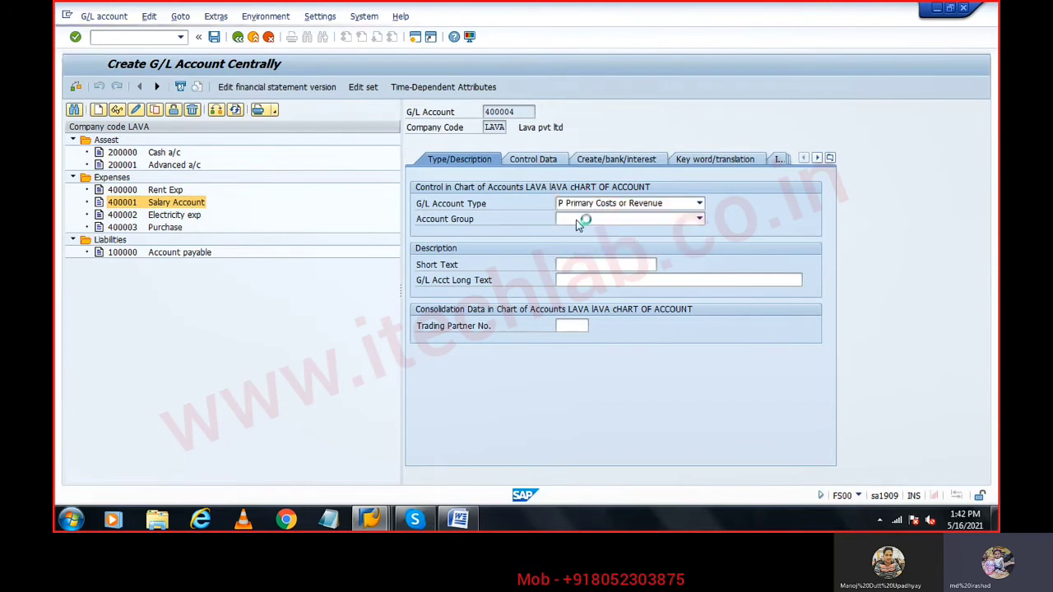
{"action": "left_click", "coordinate": [576, 220]}
{"action": "left_click", "coordinate": [586, 240]}
{"action": "left_click", "coordinate": [578, 265]}
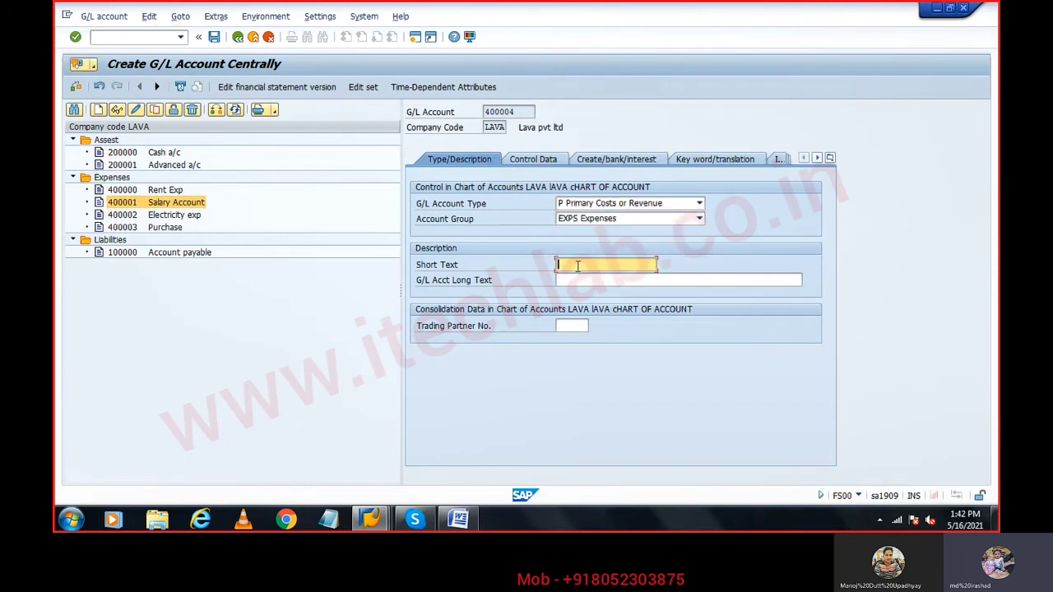
{"action": "type", "text": "festival exp"}
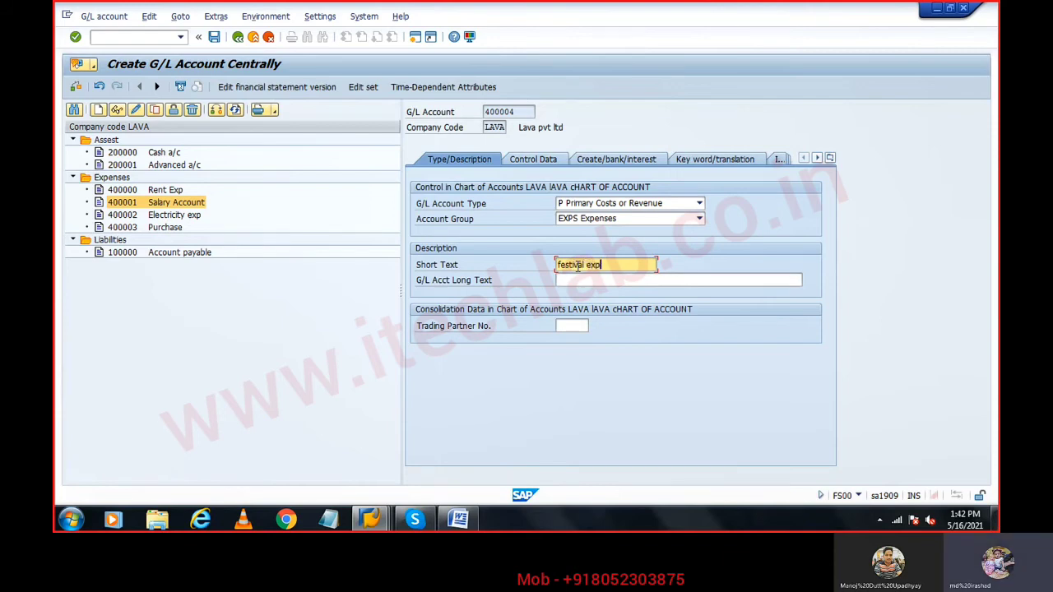
{"action": "key", "text": "Return"}
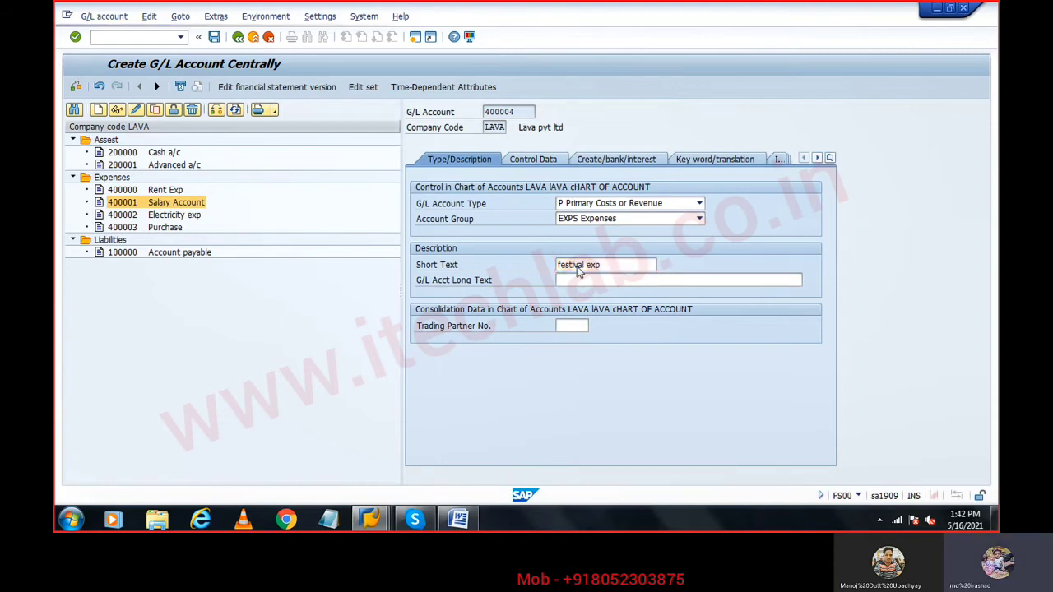
{"action": "left_click", "coordinate": [535, 159]}
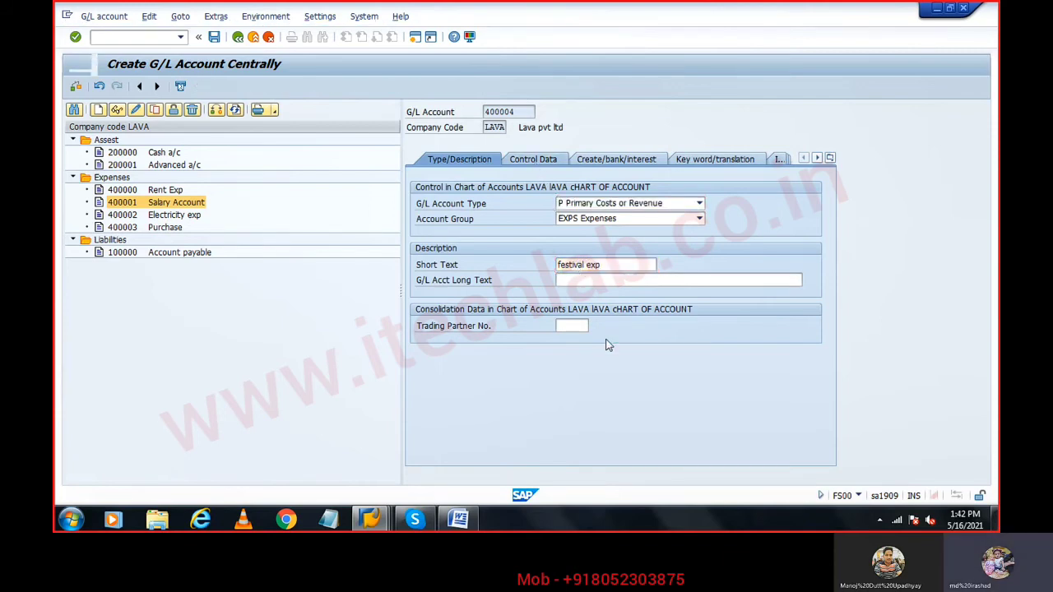
Step: Set account 400004's sort key to 001 and its cost element category to 1 in the control data
{"action": "scroll", "coordinate": [576, 341], "scroll_direction": "down", "scroll_amount": 5}
{"action": "left_click", "coordinate": [564, 265]}
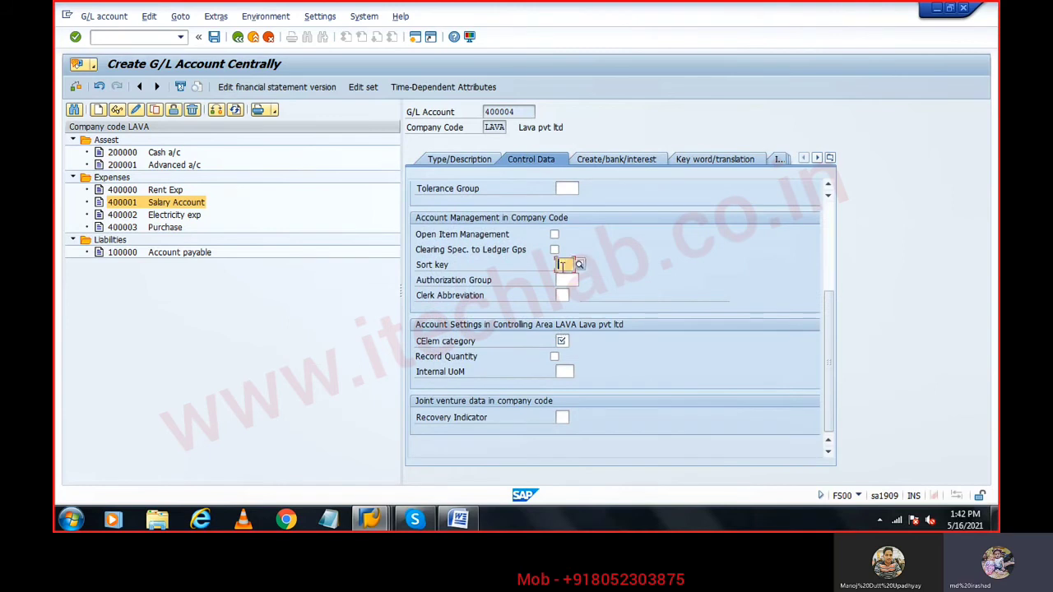
{"action": "type", "text": "001"}
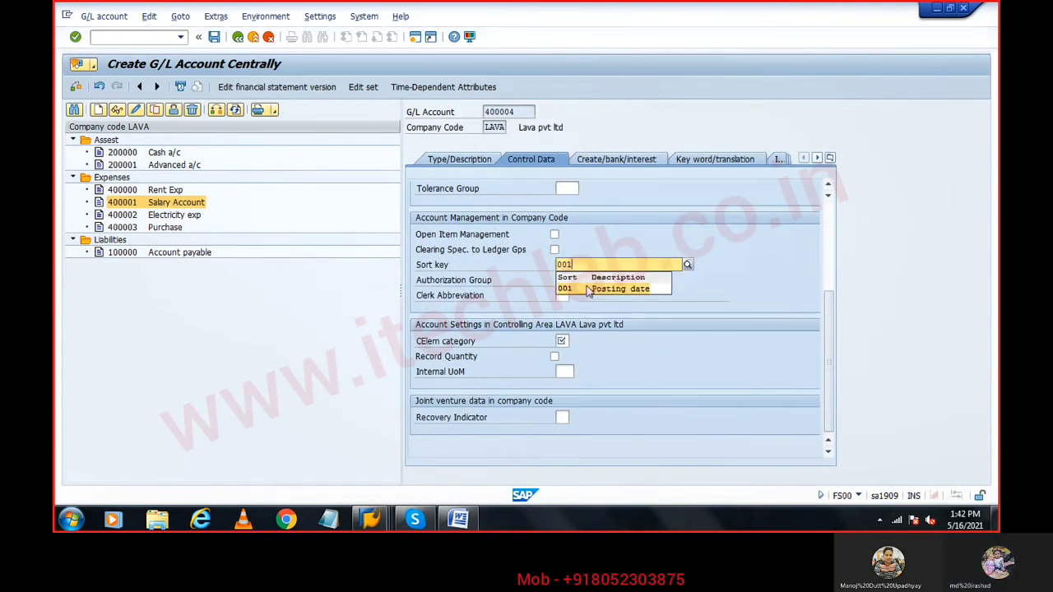
{"action": "left_click", "coordinate": [561, 341]}
{"action": "type", "text": "1"}
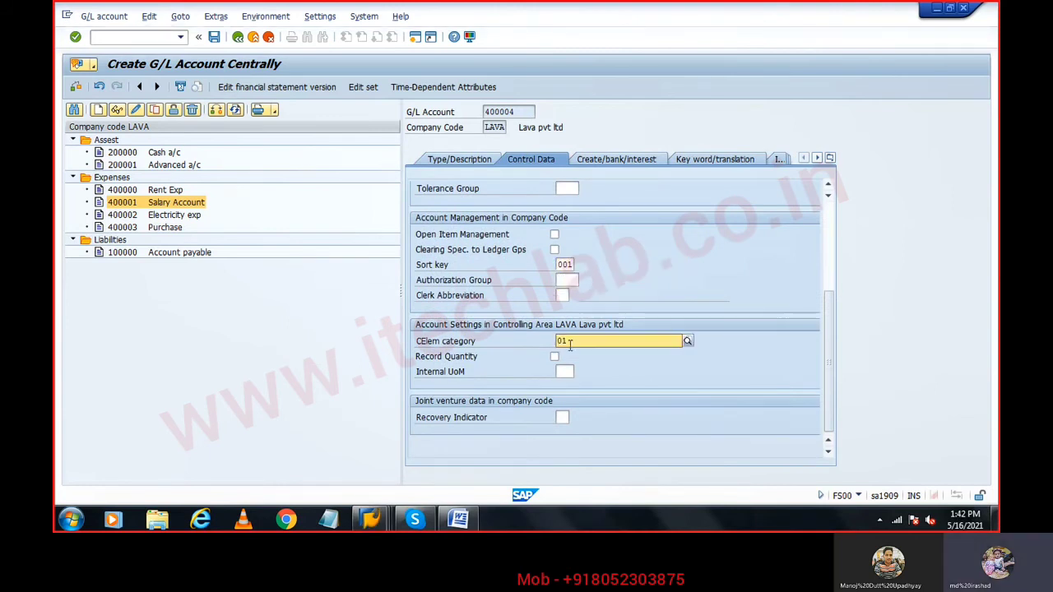
{"action": "left_click", "coordinate": [578, 364]}
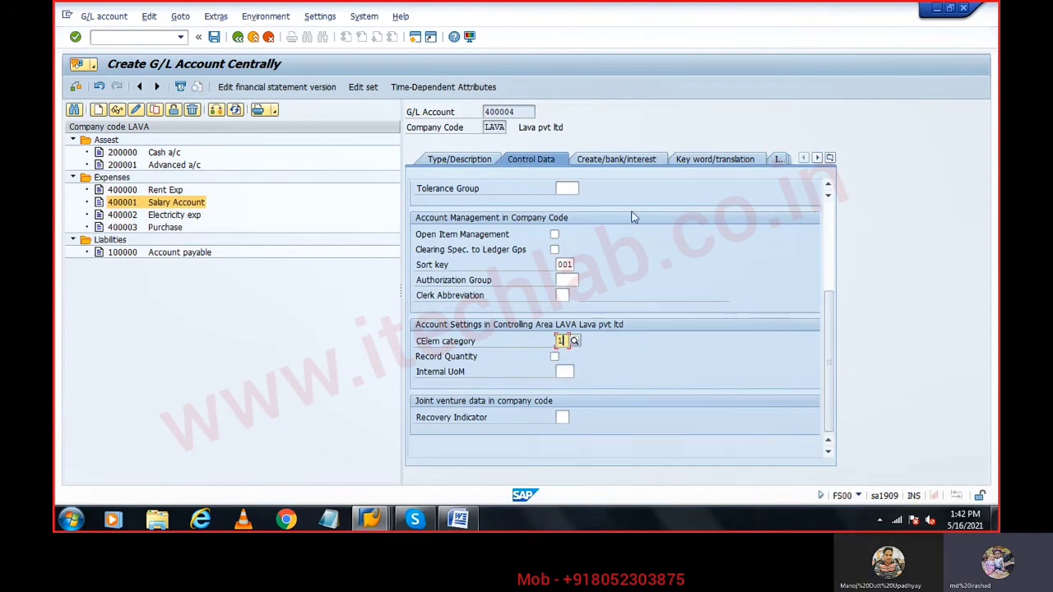
Step: Assign field status group G004 to account 400004 and save the new G/L account
{"action": "left_click", "coordinate": [612, 163]}
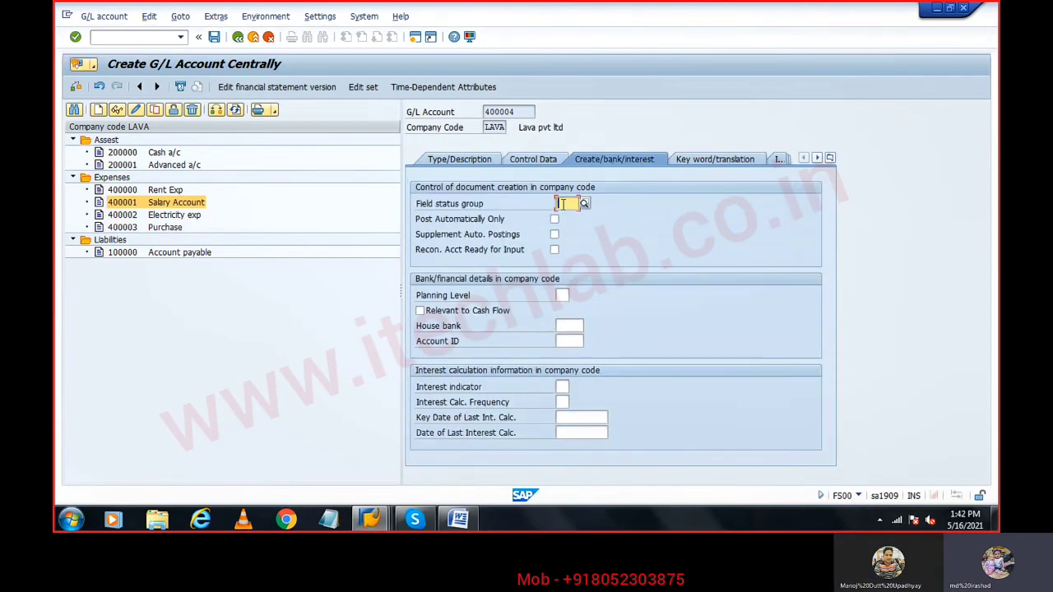
{"action": "type", "text": "g001"}
{"action": "type", "text": "4"}
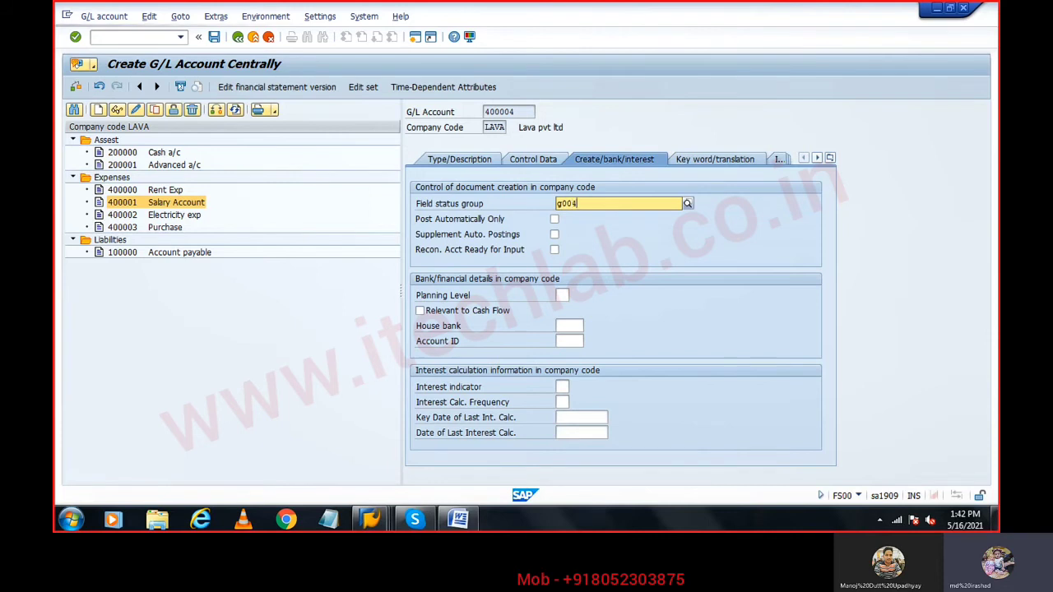
{"action": "key", "text": "Return"}
{"action": "left_click", "coordinate": [214, 37]}
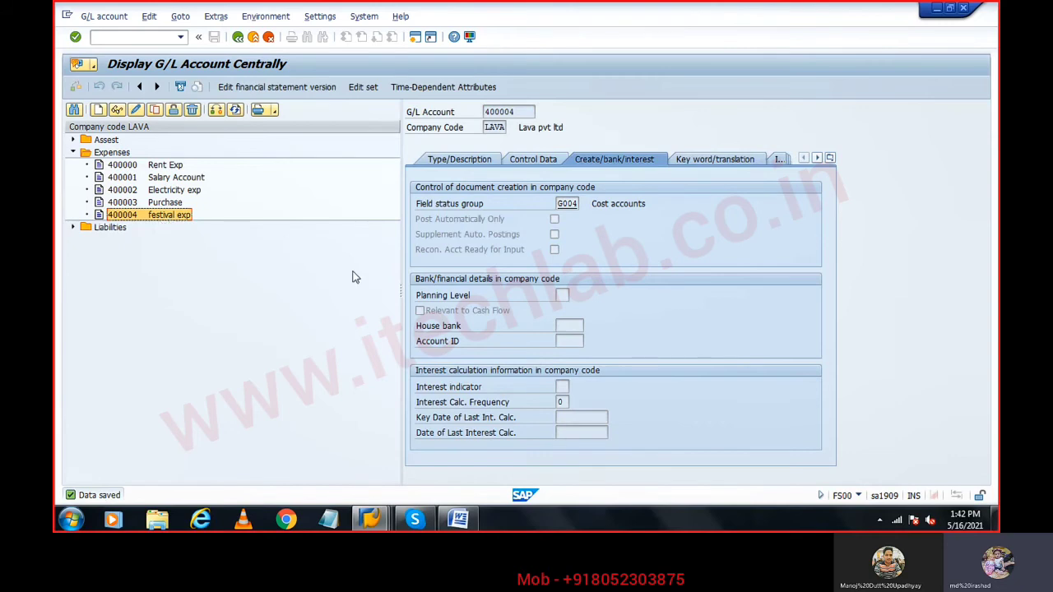
Step: Return to the FB50 document entry session and set the document date to 16.05.2021
{"action": "key", "text": "alt+Tab"}
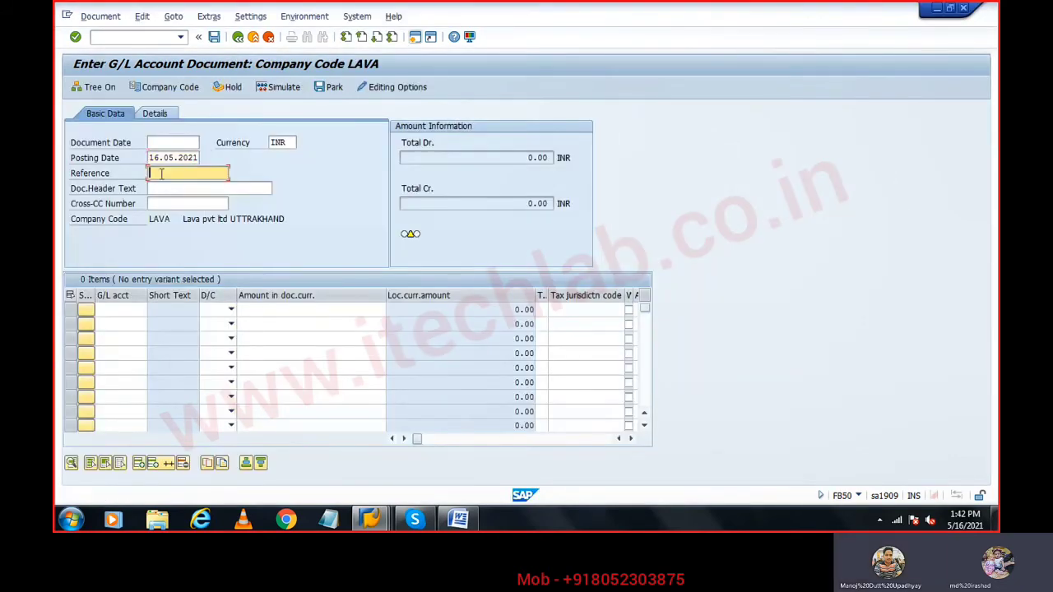
{"action": "left_click", "coordinate": [171, 140]}
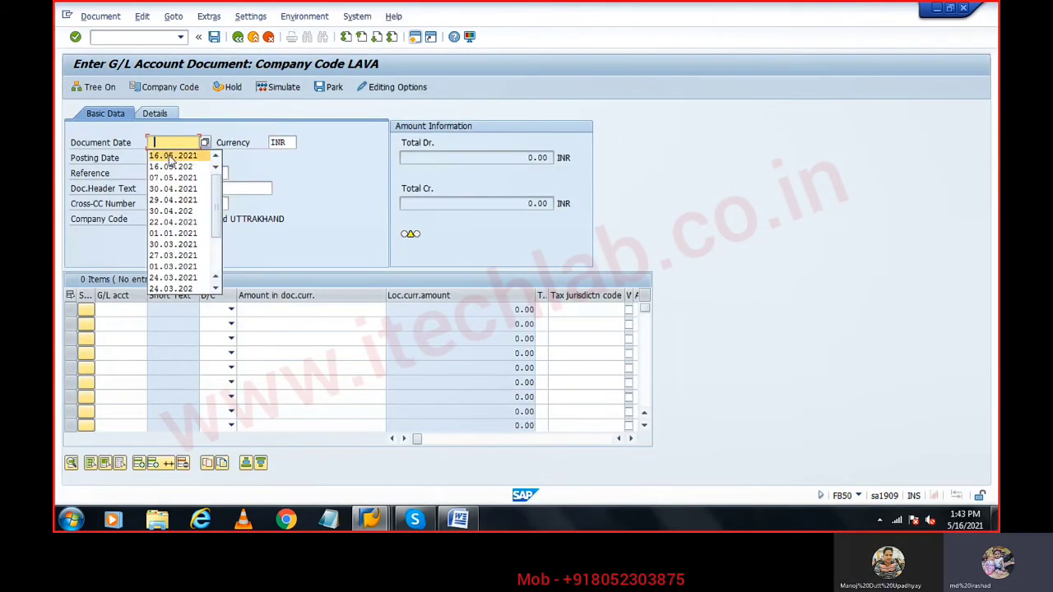
{"action": "left_click", "coordinate": [166, 156]}
Step: Enter the first line item: look up festival exp account 400004, mark it as debit, and set the amount to 100000
{"action": "left_click", "coordinate": [120, 308]}
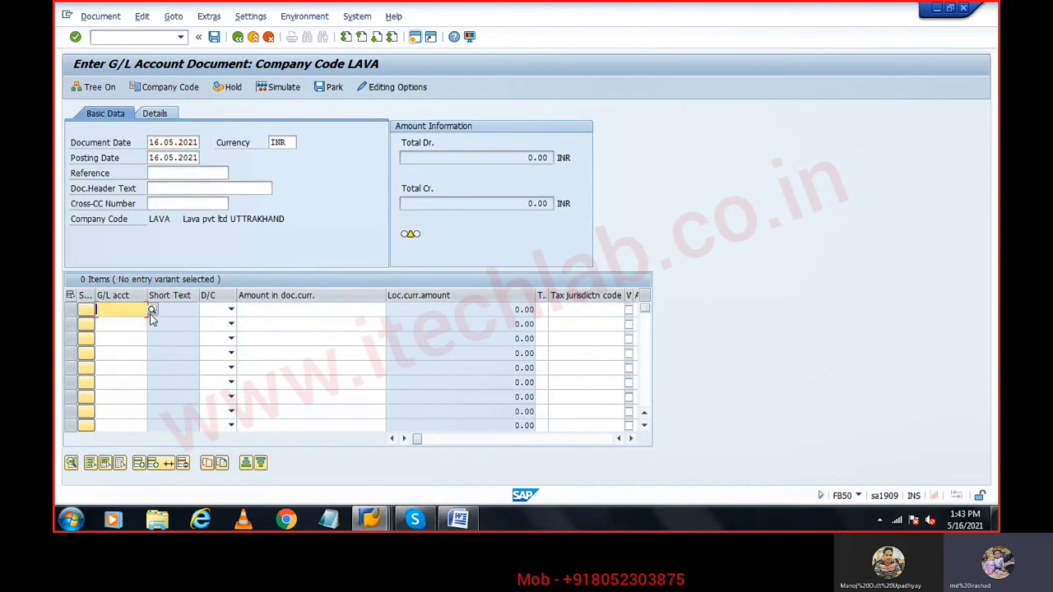
{"action": "left_click", "coordinate": [142, 309]}
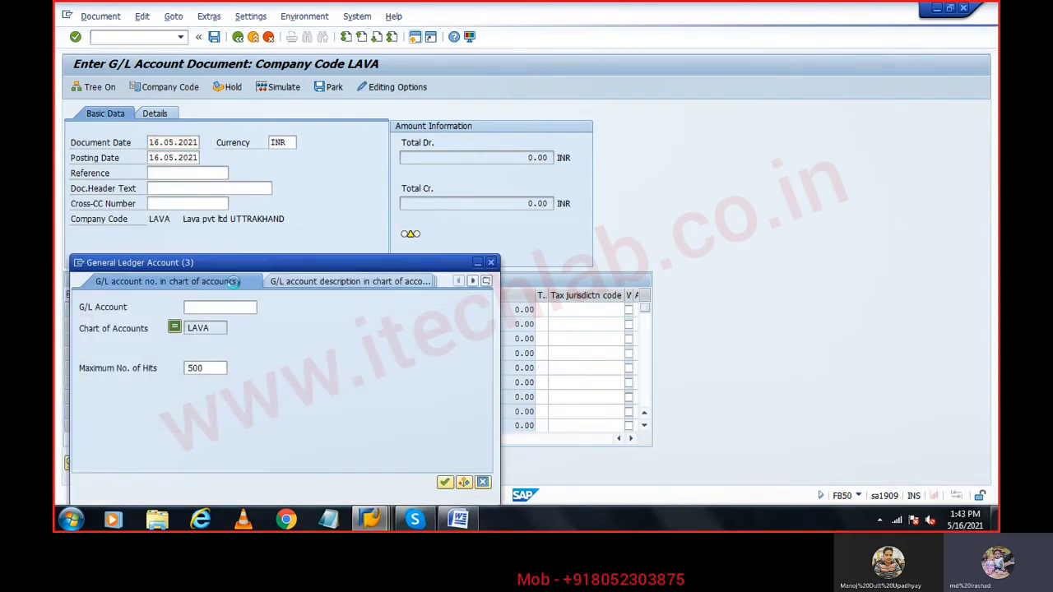
{"action": "key", "text": "Return"}
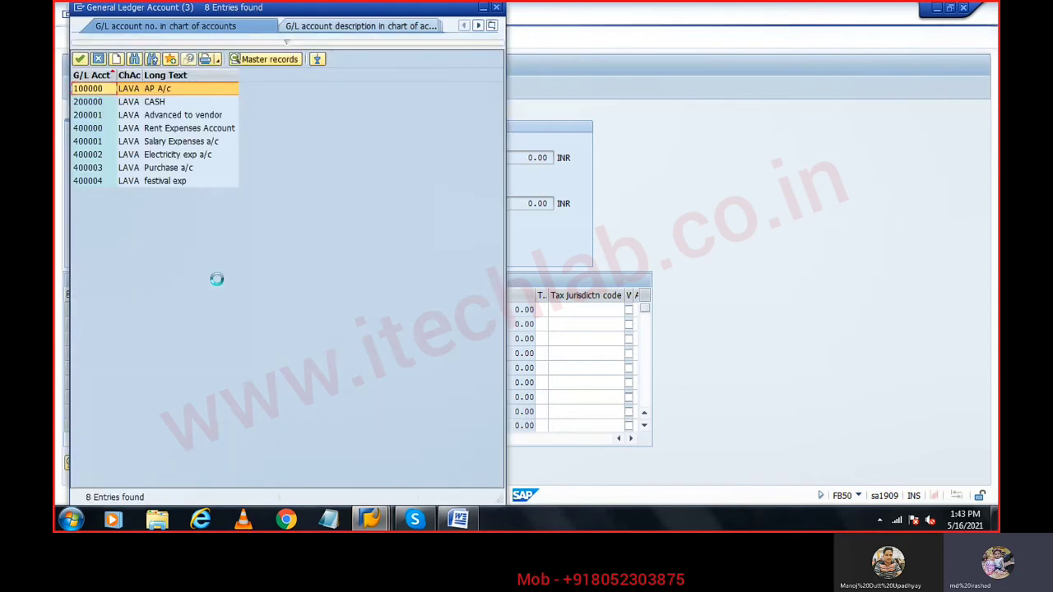
{"action": "left_click", "coordinate": [133, 183]}
{"action": "left_click", "coordinate": [134, 181]}
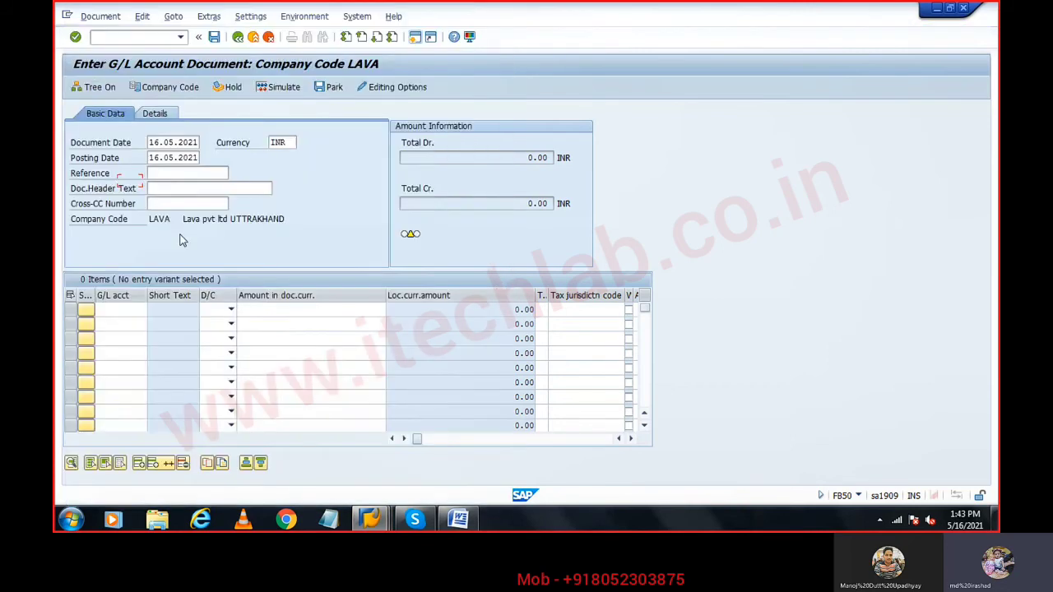
{"action": "left_click", "coordinate": [229, 310]}
{"action": "left_click", "coordinate": [205, 334]}
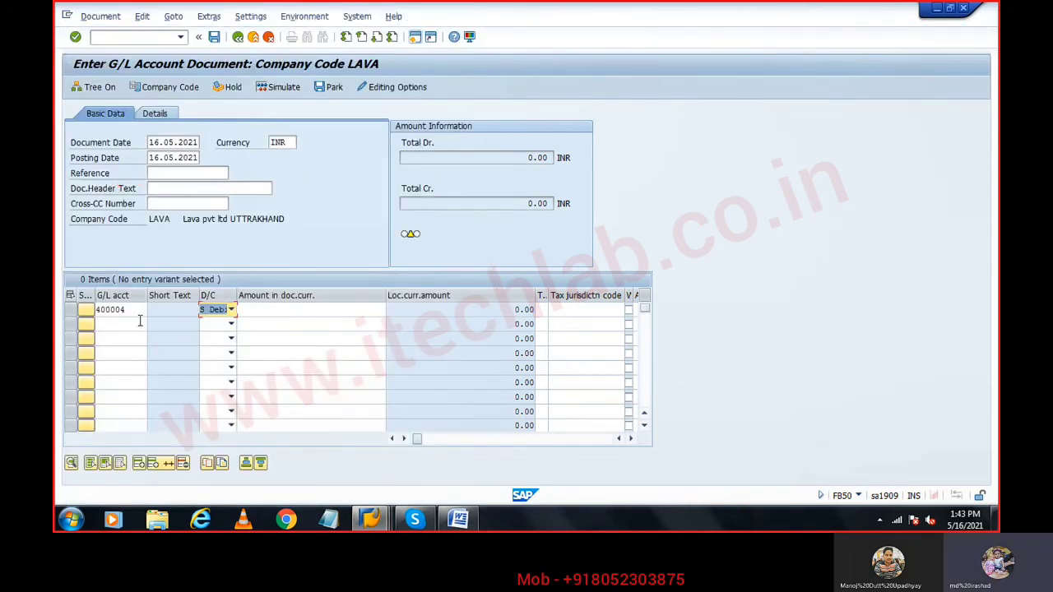
{"action": "left_click", "coordinate": [308, 311]}
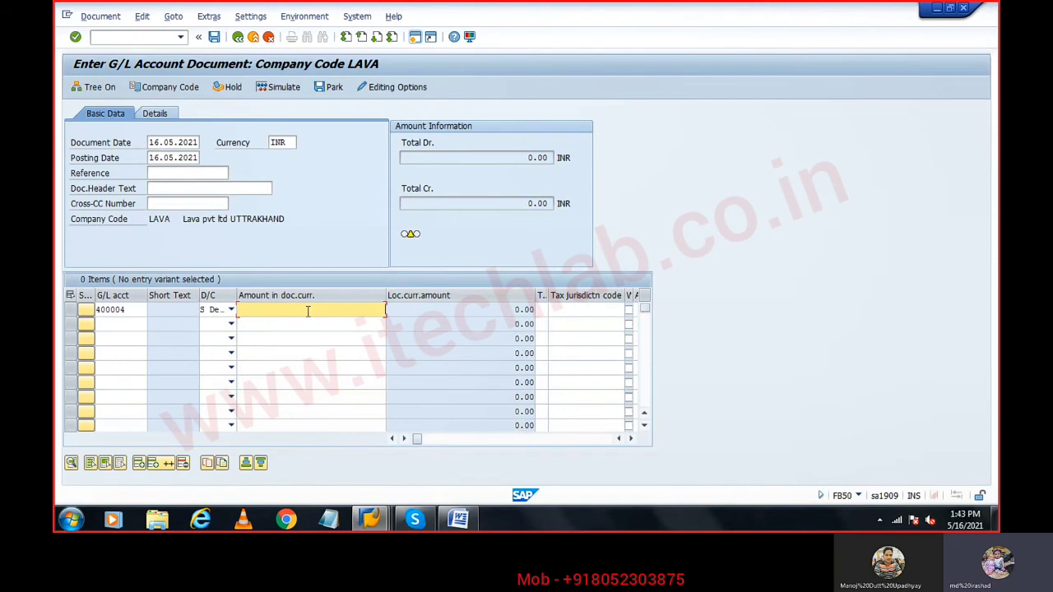
{"action": "type", "text": "100000"}
Step: Enter the second line item with CASH account 200000 as credit and * as the amount
{"action": "left_click", "coordinate": [144, 323]}
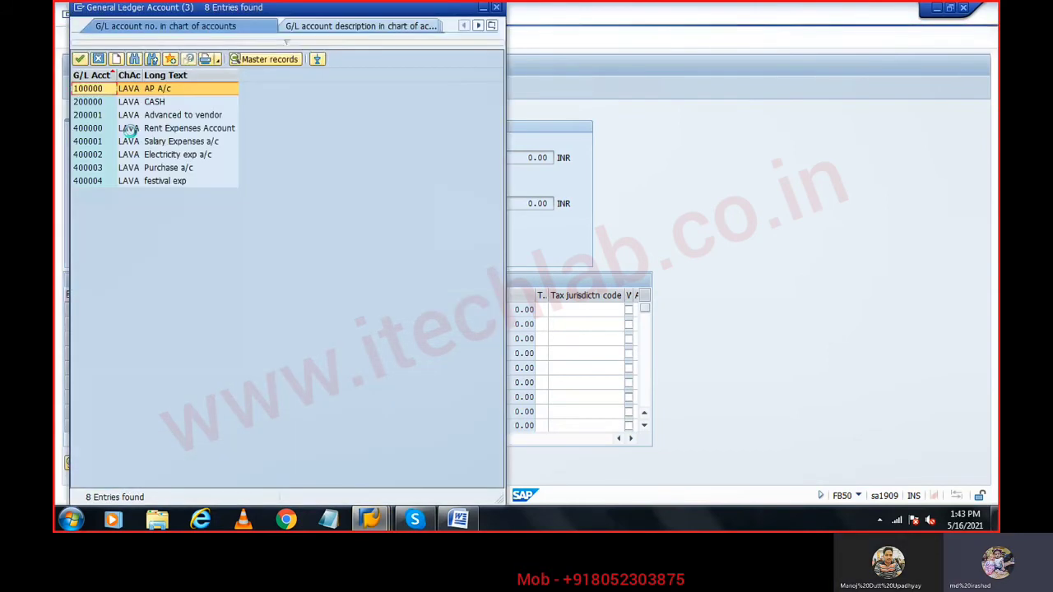
{"action": "left_click", "coordinate": [96, 101]}
{"action": "double_click", "coordinate": [96, 100]}
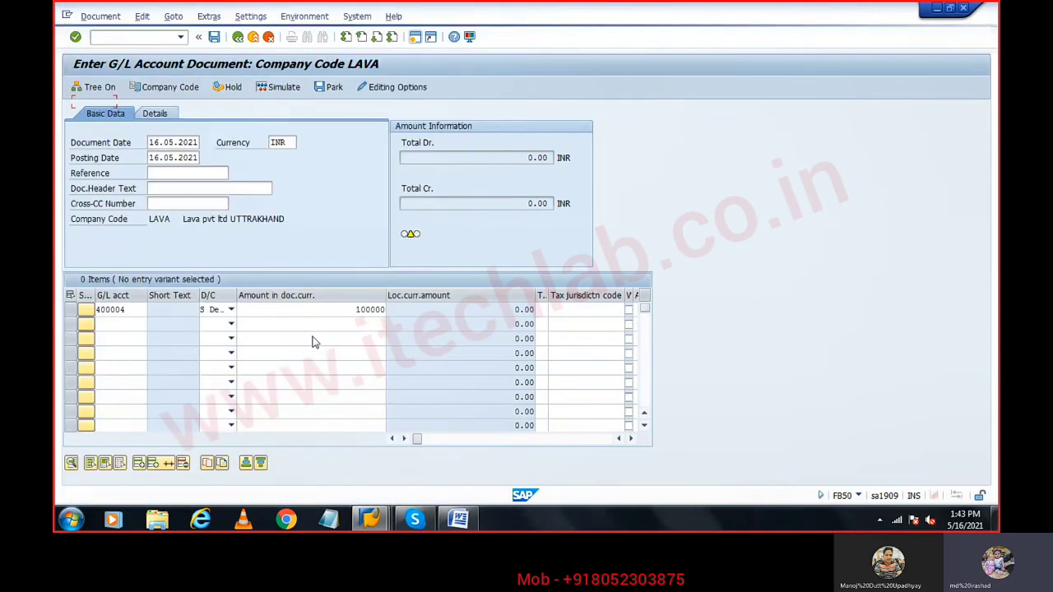
{"action": "left_click", "coordinate": [231, 324]}
{"action": "left_click", "coordinate": [206, 348]}
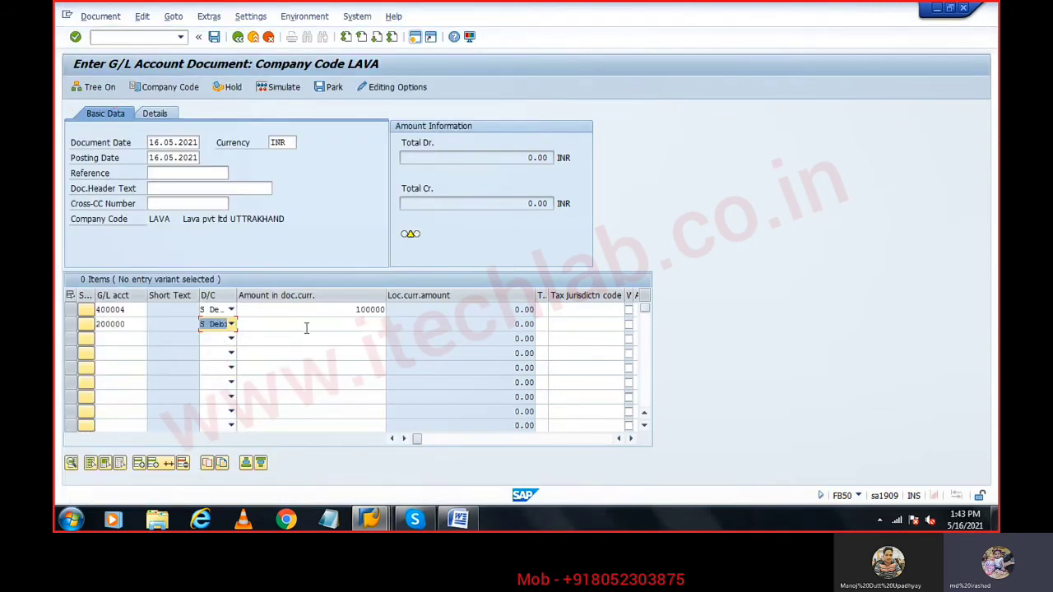
{"action": "left_click", "coordinate": [231, 325]}
{"action": "left_click", "coordinate": [209, 359]}
{"action": "left_click", "coordinate": [358, 326]}
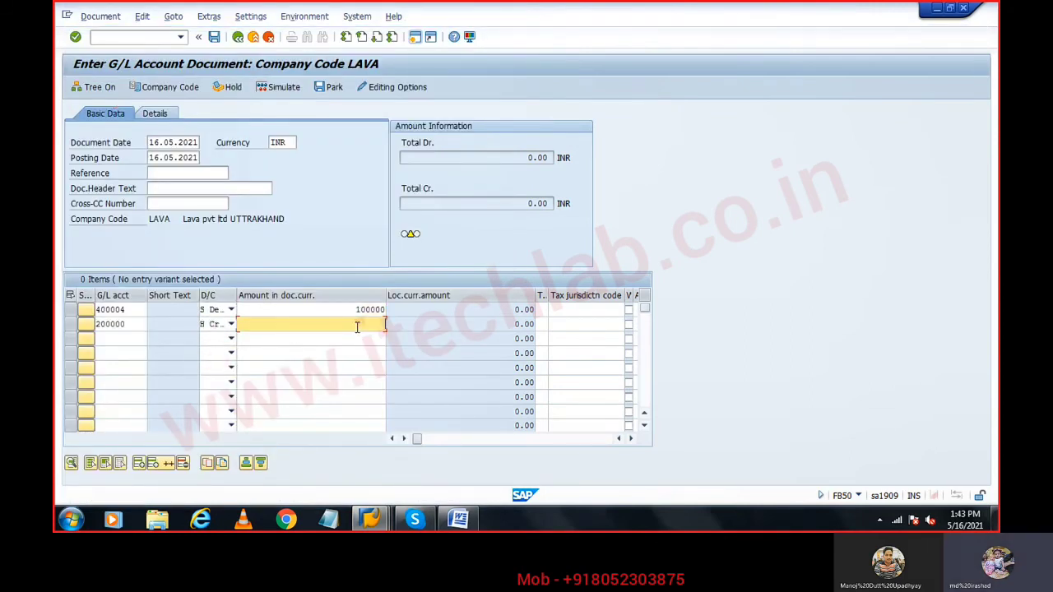
{"action": "key", "text": "Tab"}
Step: Fill in the line item texts: the suggested internal order text for account 400004 and an order test text for account 200000
{"action": "key", "text": "Tab"}
{"action": "key", "text": "Tab"}
{"action": "key", "text": "Tab"}
{"action": "key", "text": "Tab"}
{"action": "key", "text": "Tab"}
{"action": "key", "text": "Tab"}
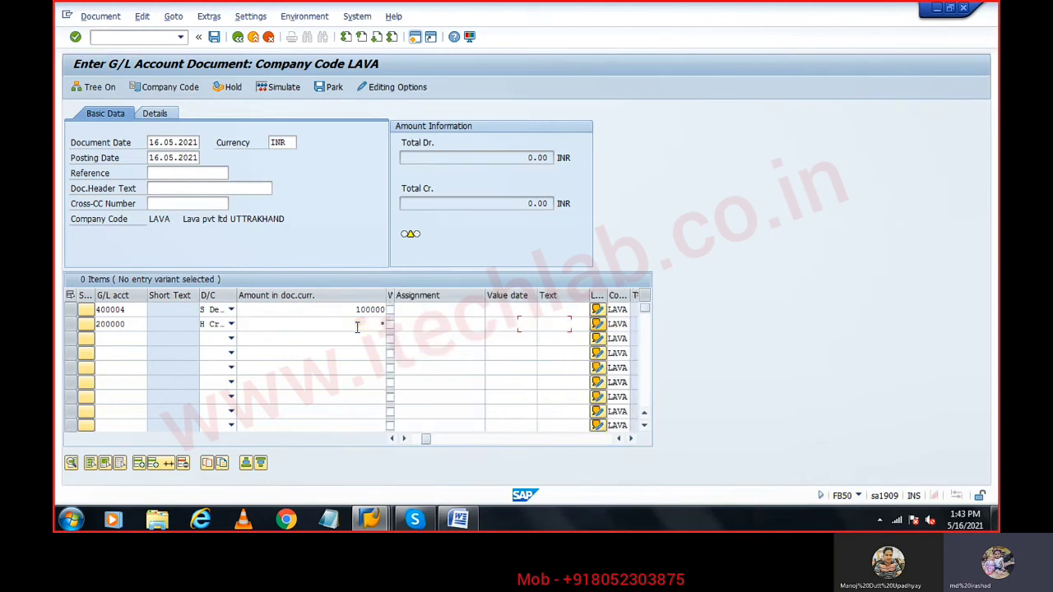
{"action": "left_click", "coordinate": [545, 308]}
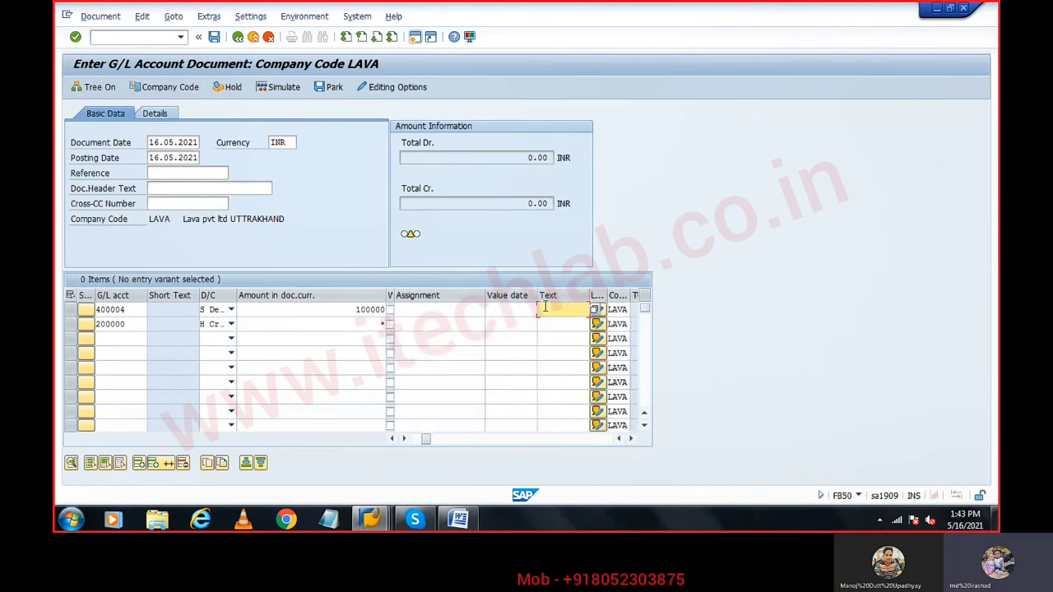
{"action": "type", "text": "inar"}
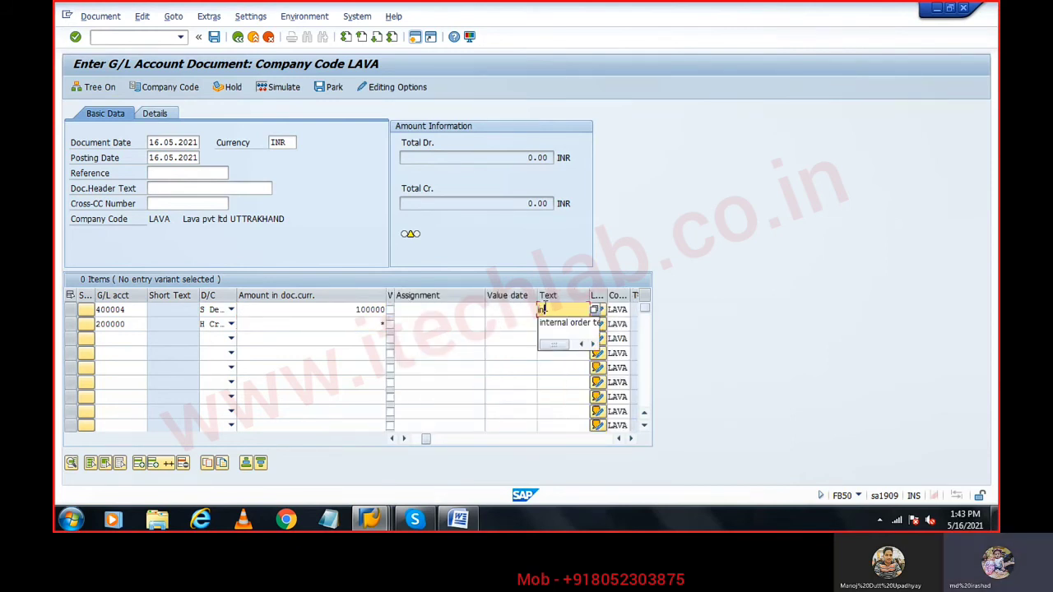
{"action": "key", "text": "Down"}
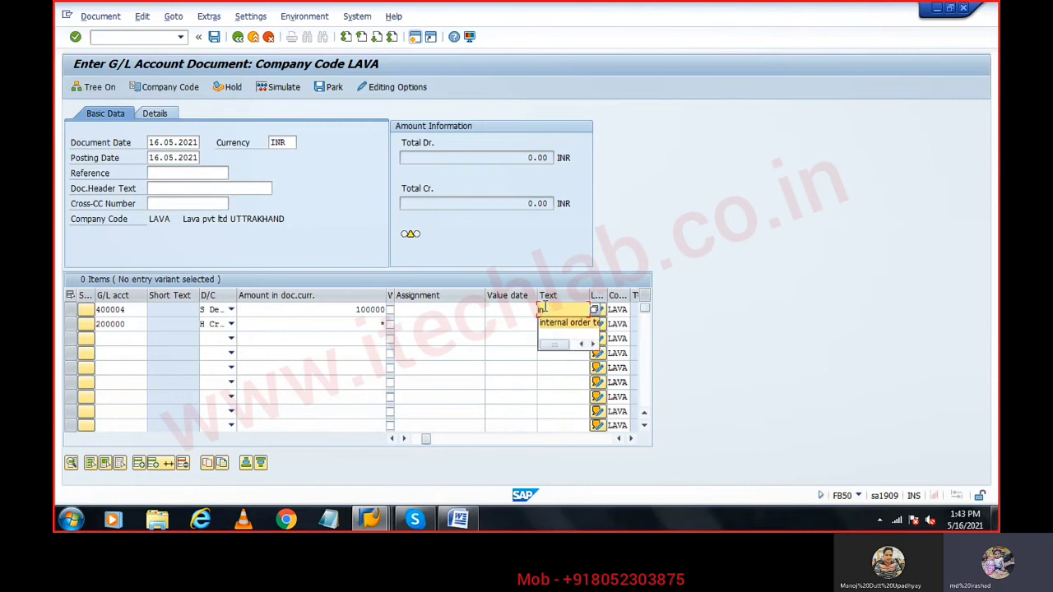
{"action": "key", "text": "Return"}
{"action": "left_click", "coordinate": [559, 322]}
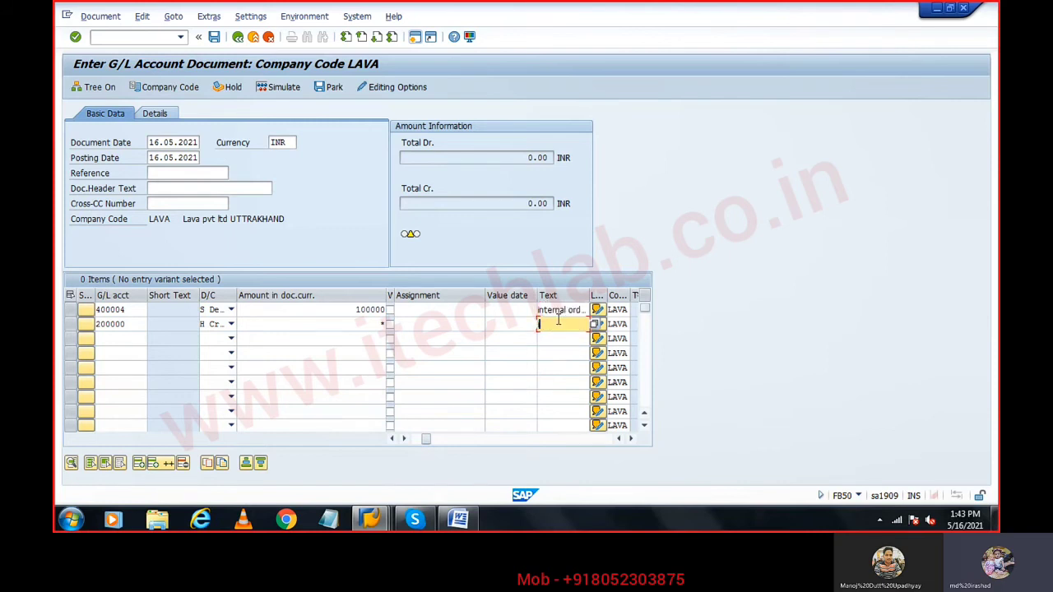
{"action": "type", "text": "internal orde"}
{"action": "type", "text": "r test"}
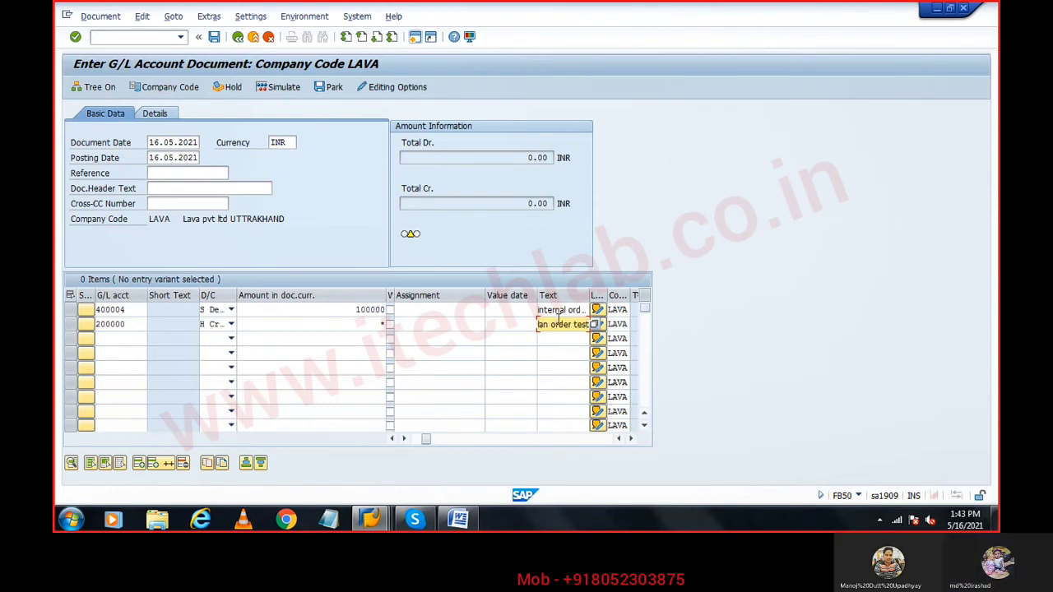
Step: Validate the entered line items and go to the Order assignment of the 400004 line
{"action": "key", "text": "Return"}
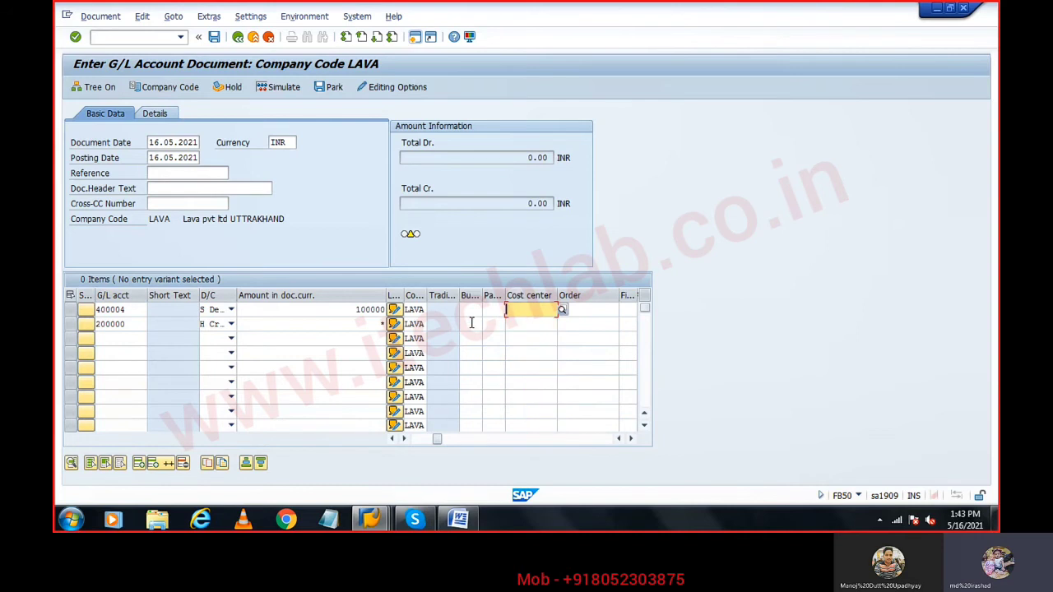
{"action": "key", "text": "Return"}
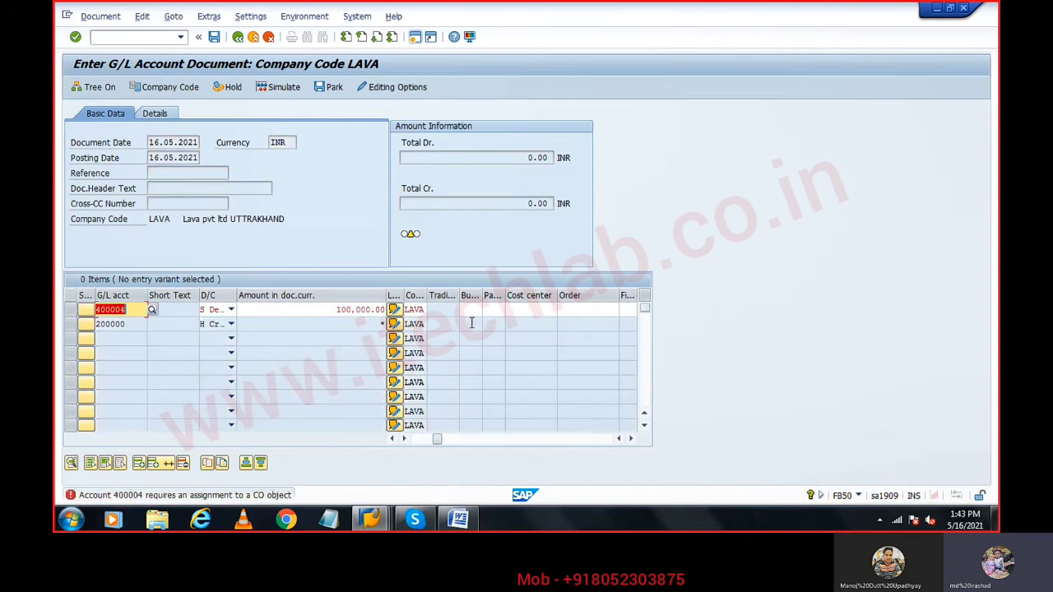
{"action": "left_click", "coordinate": [531, 310]}
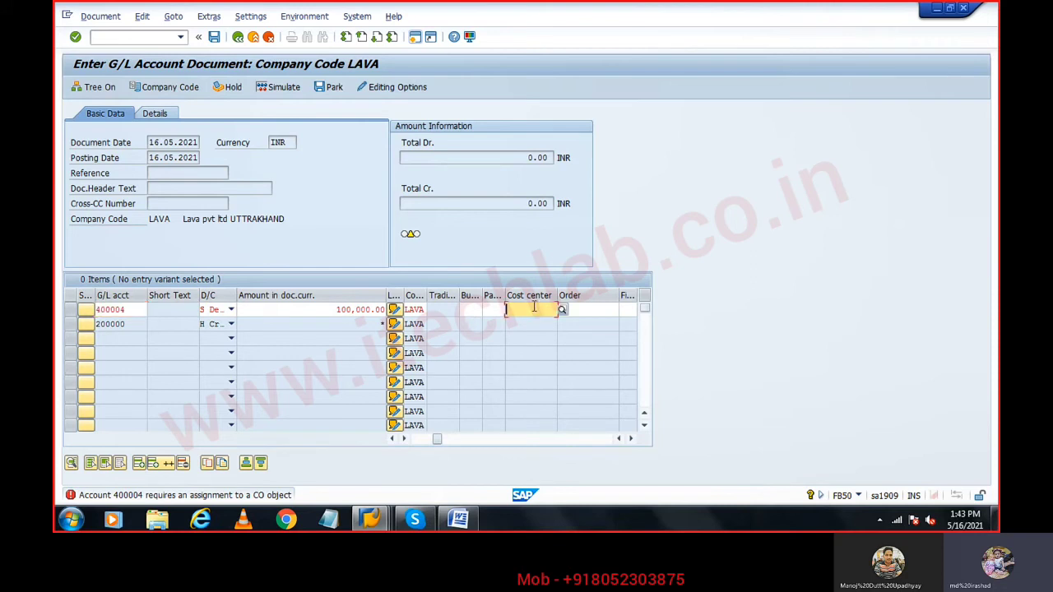
{"action": "left_click", "coordinate": [579, 312]}
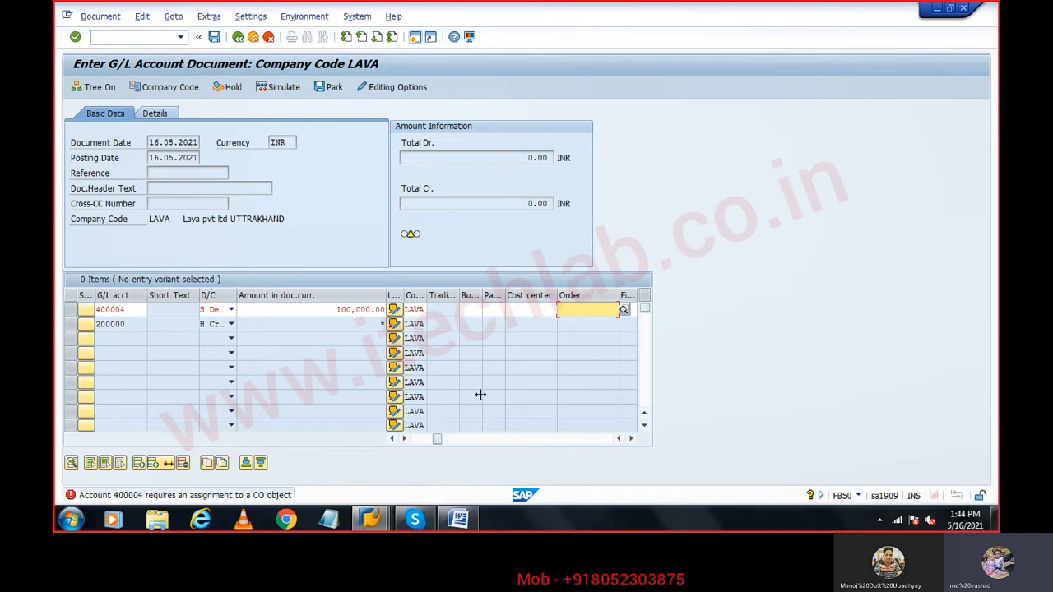
Step: Switch to the Create Internal Order session, review the assignment fields in the LAVA order master data, and return to its initial screen without saving
{"action": "left_click", "coordinate": [370, 518]}
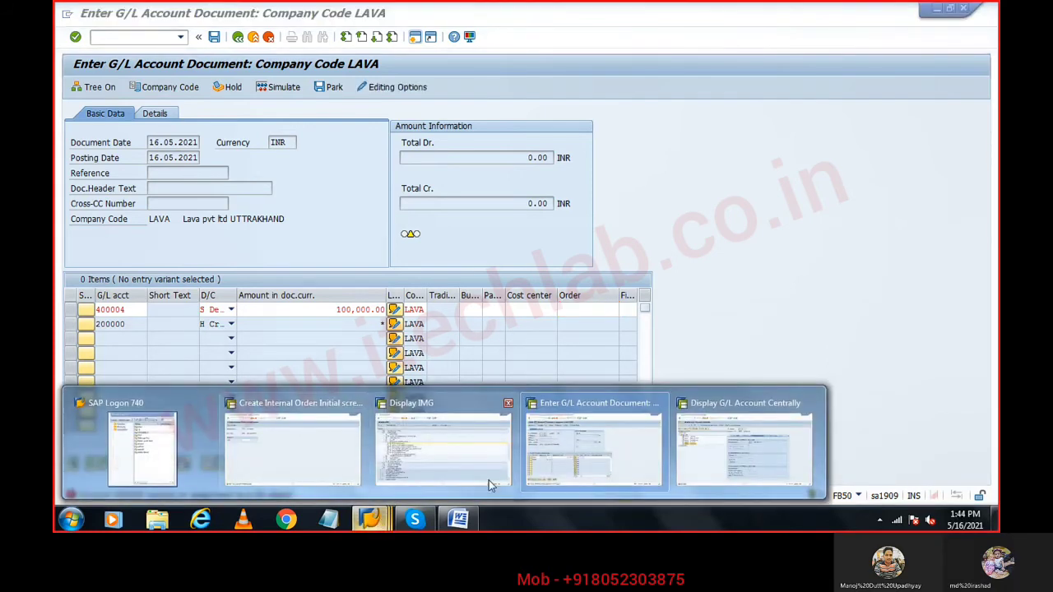
{"action": "left_click", "coordinate": [293, 449]}
{"action": "left_click", "coordinate": [79, 88]}
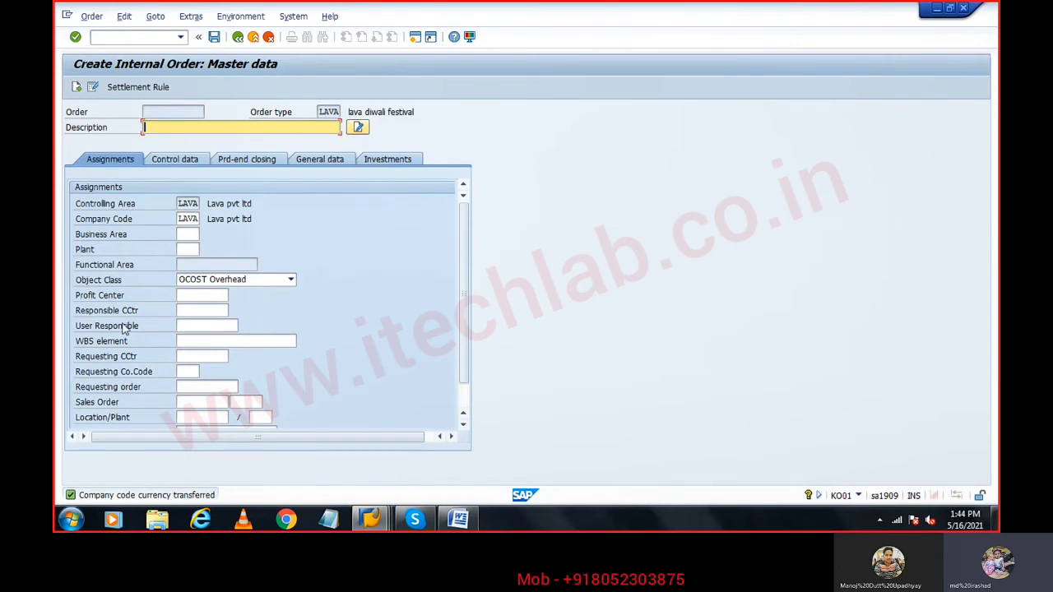
{"action": "left_click", "coordinate": [108, 298]}
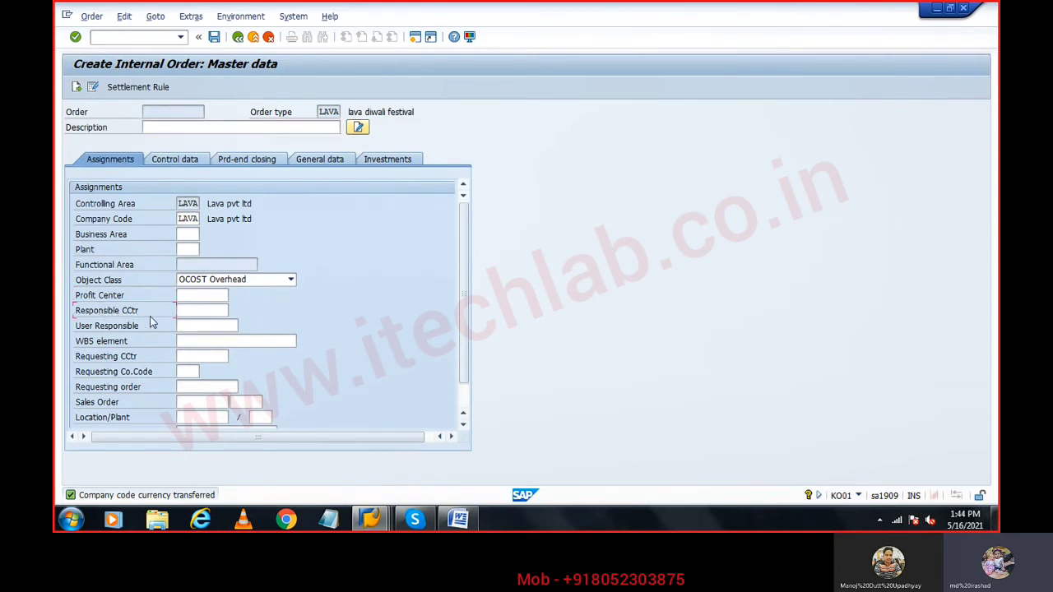
{"action": "left_click", "coordinate": [199, 312]}
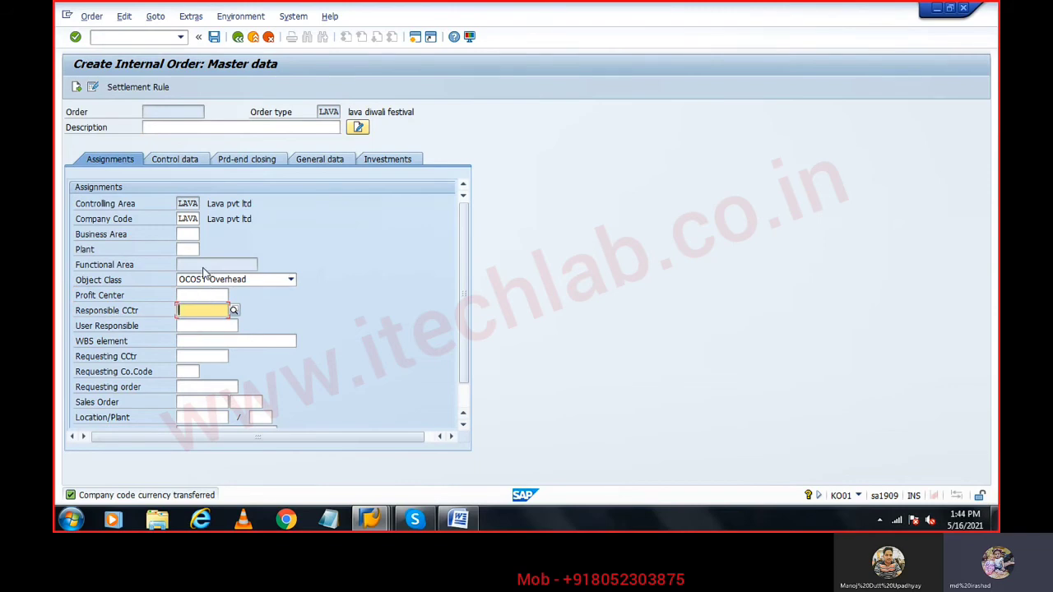
{"action": "left_click", "coordinate": [237, 36]}
{"action": "key", "text": "alt+Tab"}
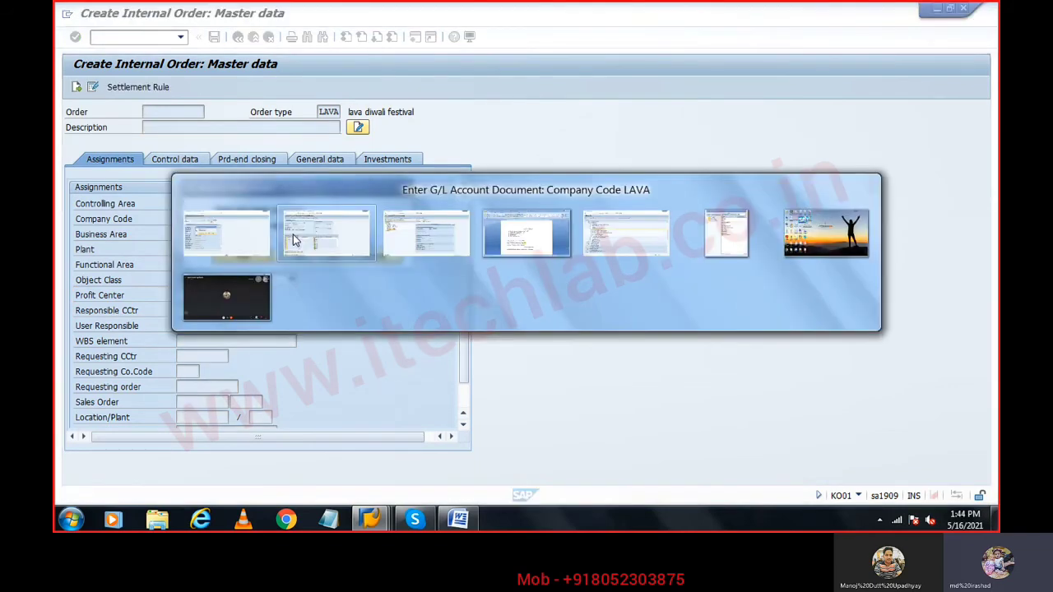
{"action": "key", "text": "alt+Tab"}
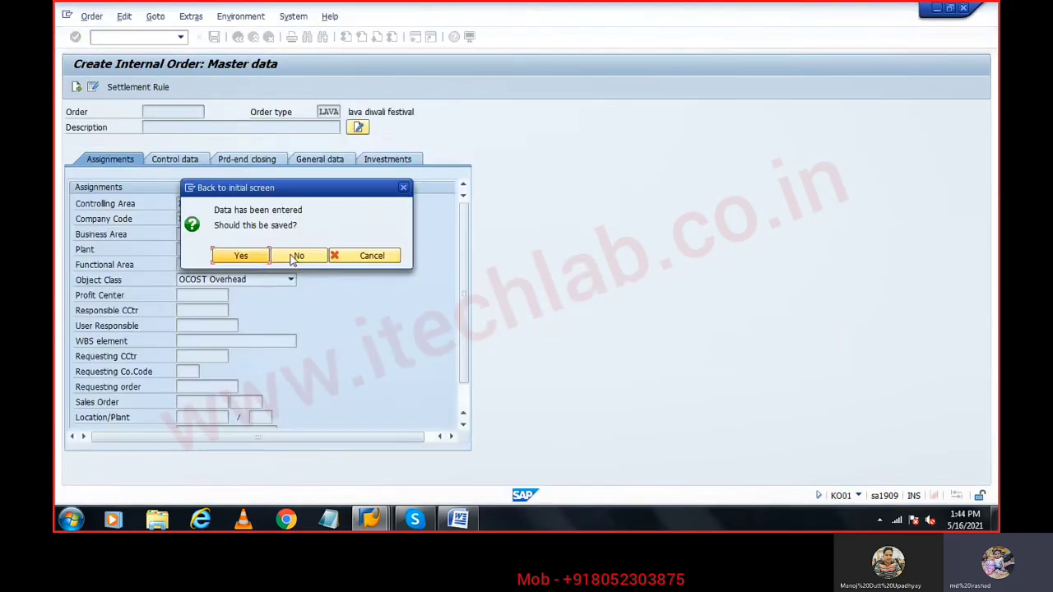
{"action": "key", "text": "Return"}
Step: Back in the G/L document, look up the lava diwali festival order, assign it to the 400004 line, and post the document
{"action": "key", "text": "alt+Tab"}
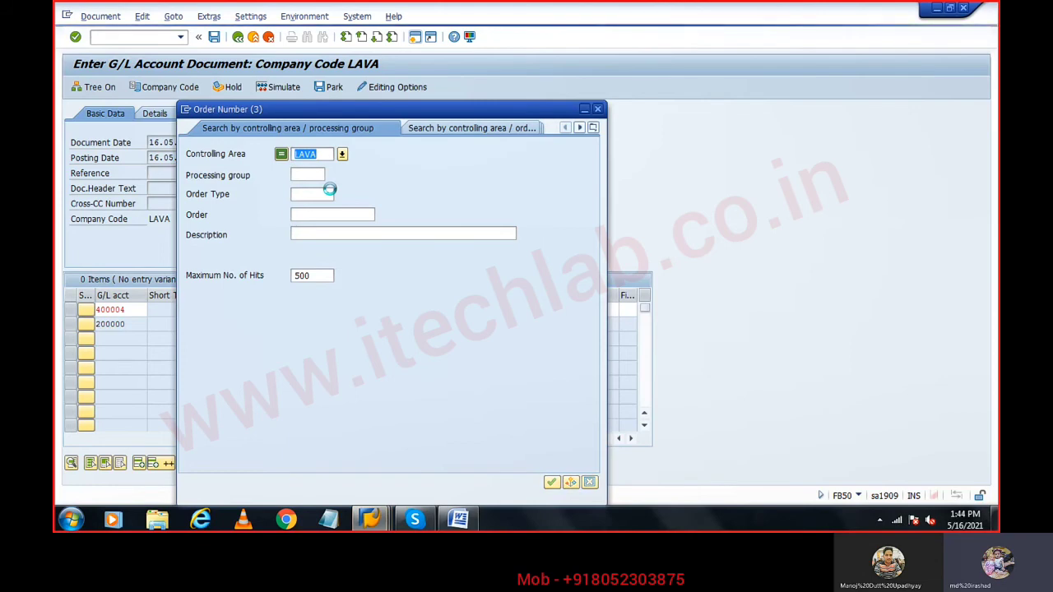
{"action": "key", "text": "Return"}
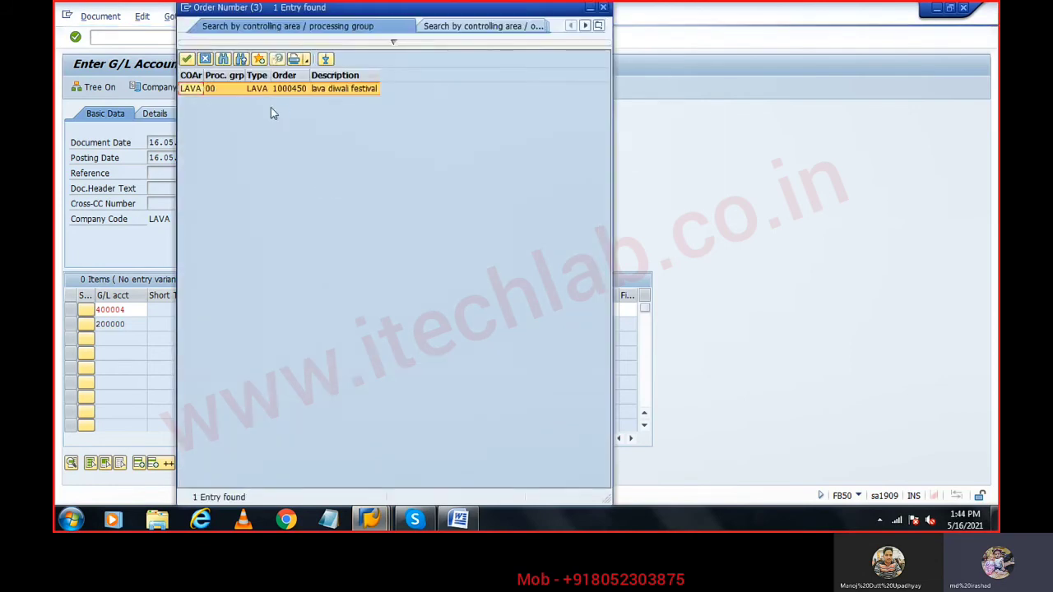
{"action": "double_click", "coordinate": [317, 89]}
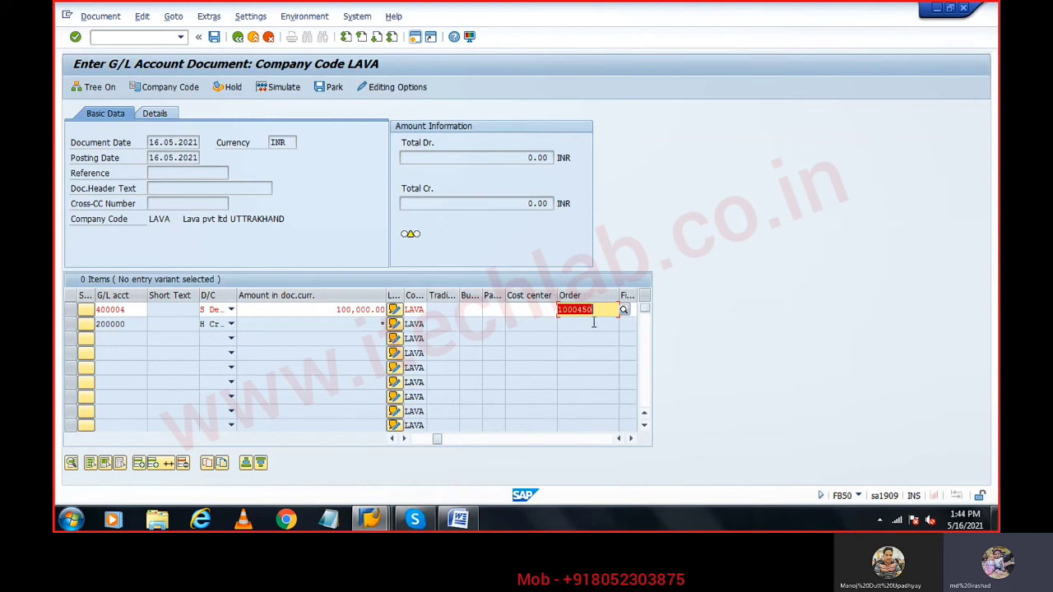
{"action": "key", "text": "Return"}
{"action": "left_click", "coordinate": [215, 37]}
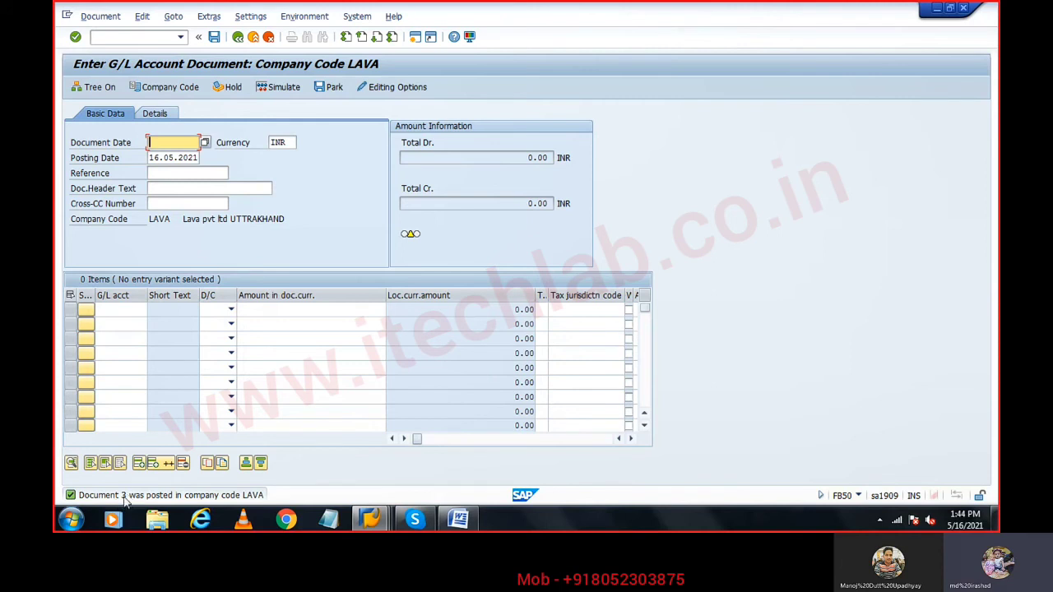
Step: Open transaction FB03 and display document 3 of company code LAVA for fiscal year 2021
{"action": "left_click", "coordinate": [127, 37]}
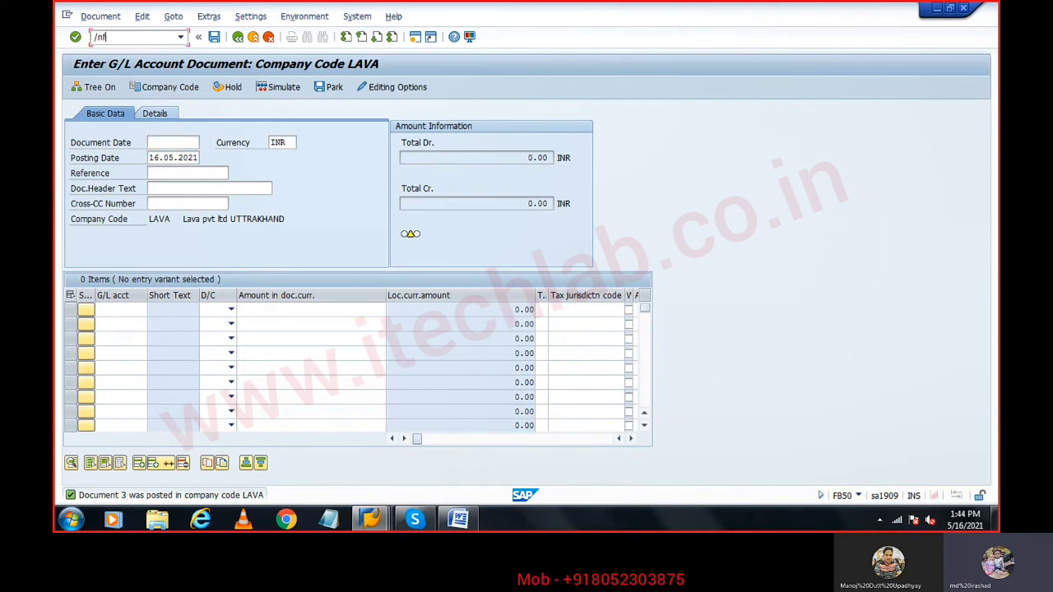
{"action": "type", "text": "/nfb03"}
{"action": "key", "text": "Return"}
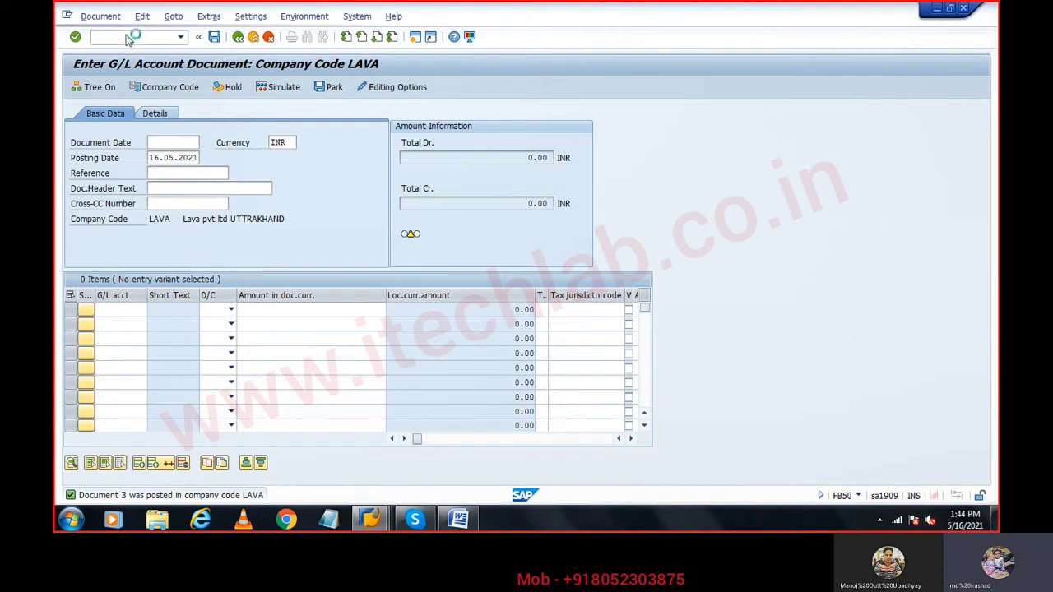
{"action": "left_click", "coordinate": [202, 157]}
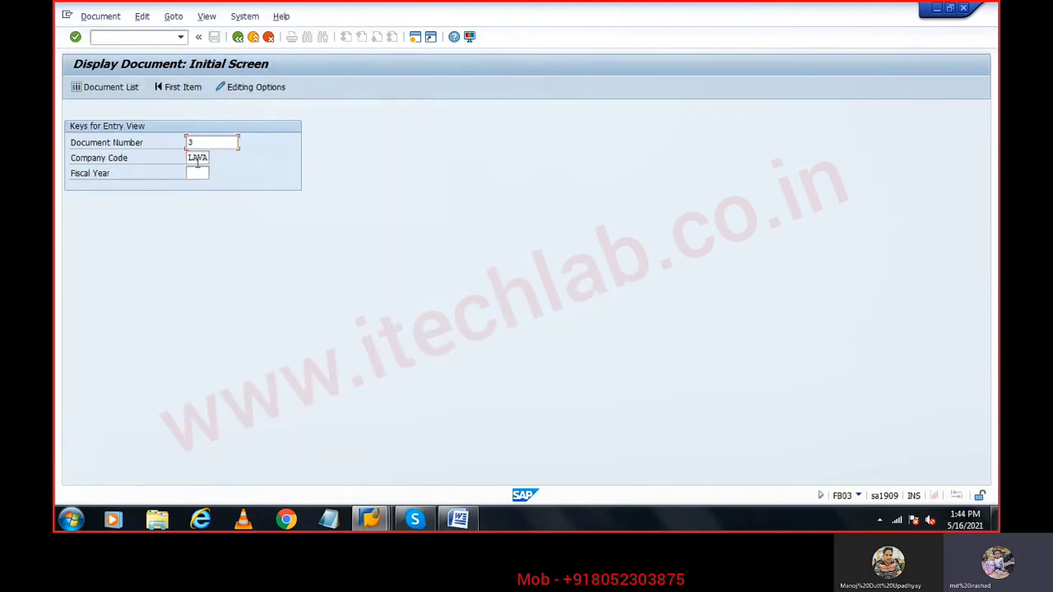
{"action": "left_click", "coordinate": [197, 174]}
{"action": "key", "text": "Return"}
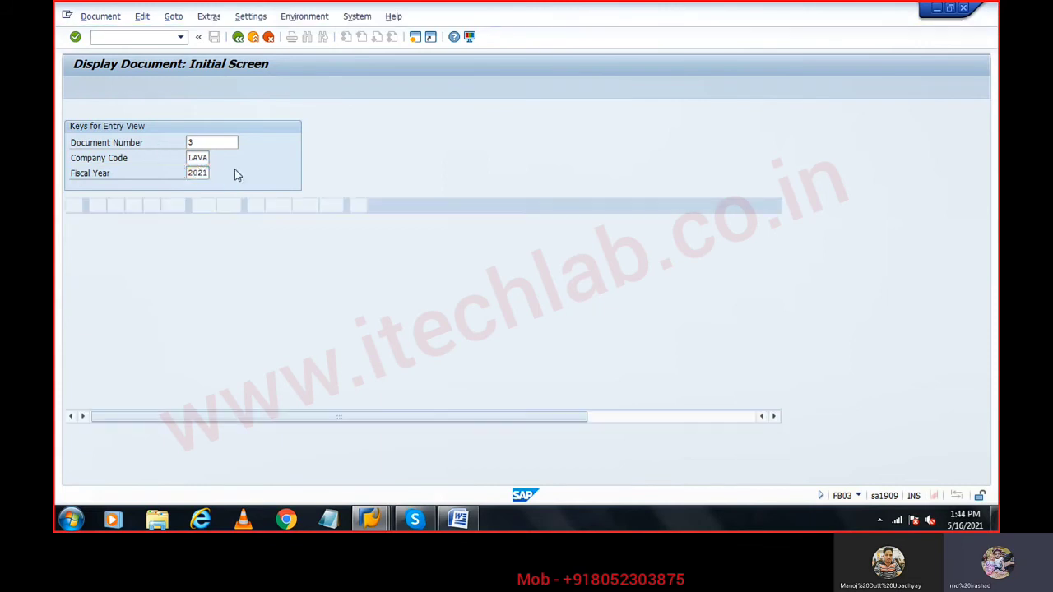
Step: Examine the accounts and amounts of both posted line items and look through the remaining columns for an order assignment
{"action": "left_click", "coordinate": [356, 237]}
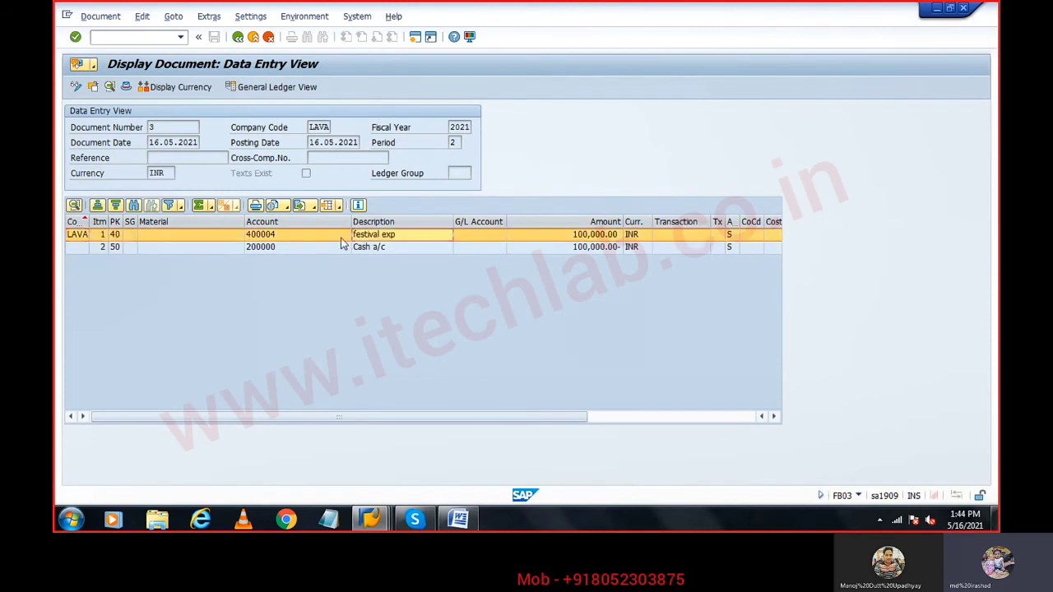
{"action": "left_click", "coordinate": [375, 249]}
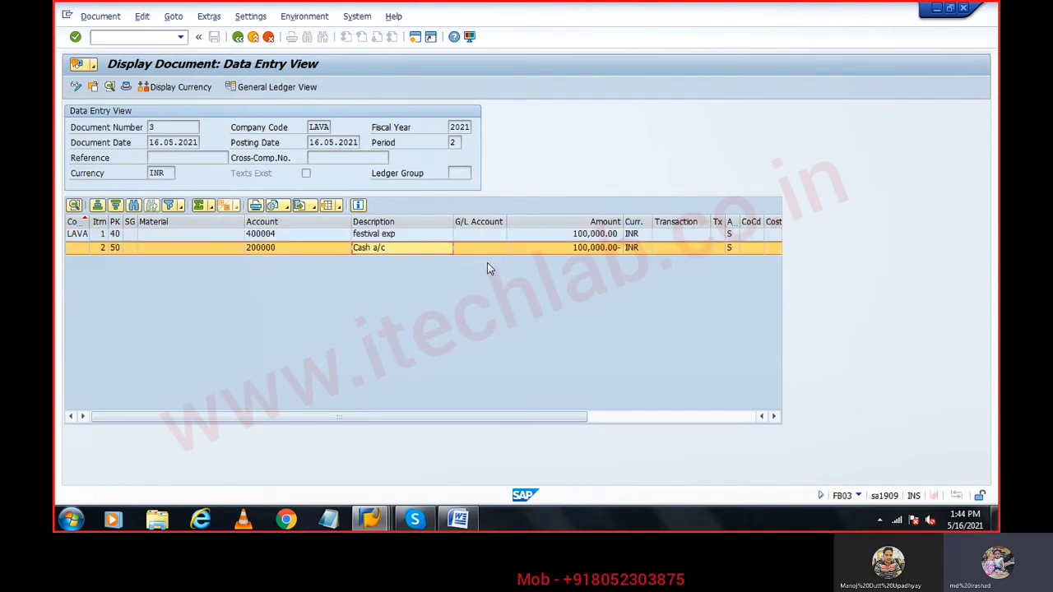
{"action": "left_click", "coordinate": [595, 237]}
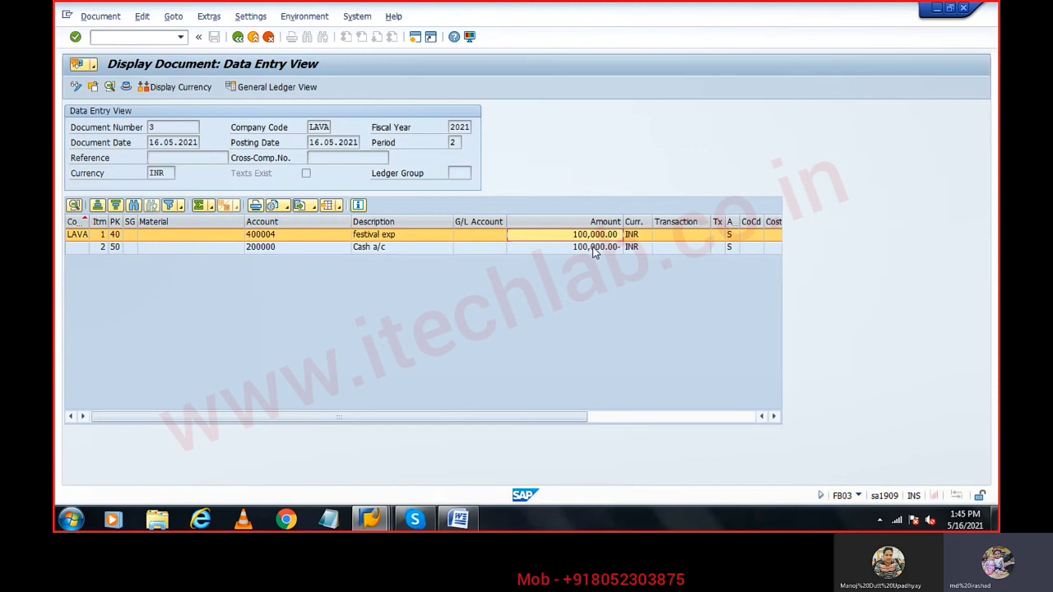
{"action": "left_click", "coordinate": [595, 250]}
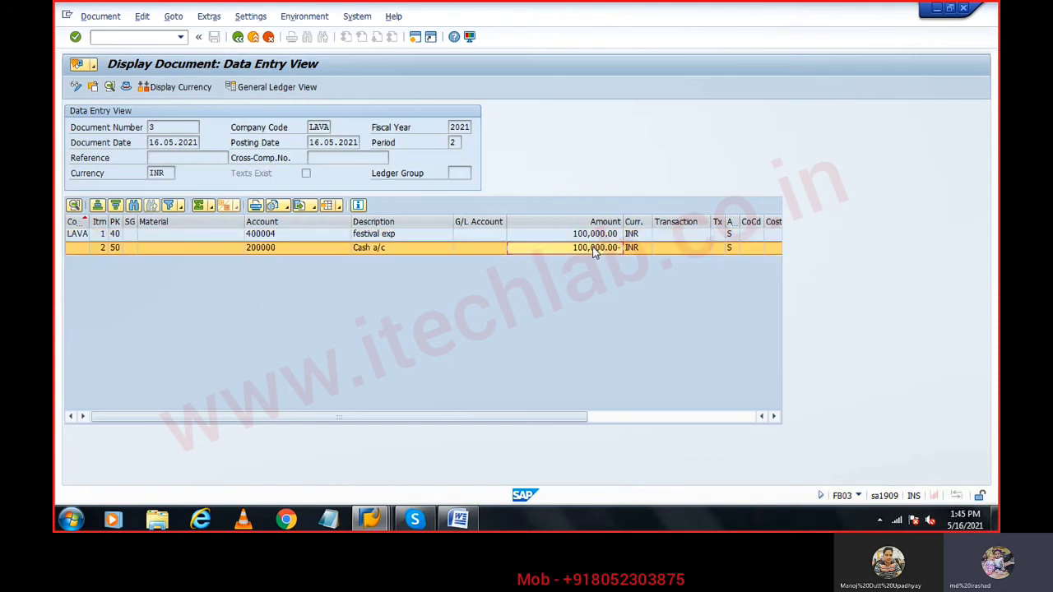
{"action": "left_click", "coordinate": [771, 417]}
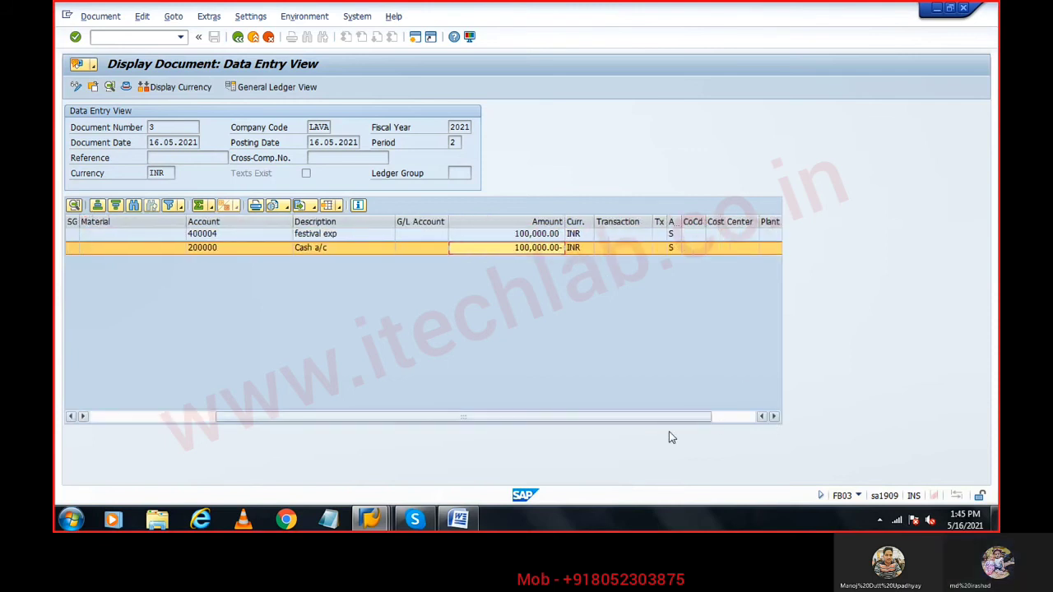
{"action": "left_click_drag", "start_coordinate": [640, 419], "coordinate": [491, 418]}
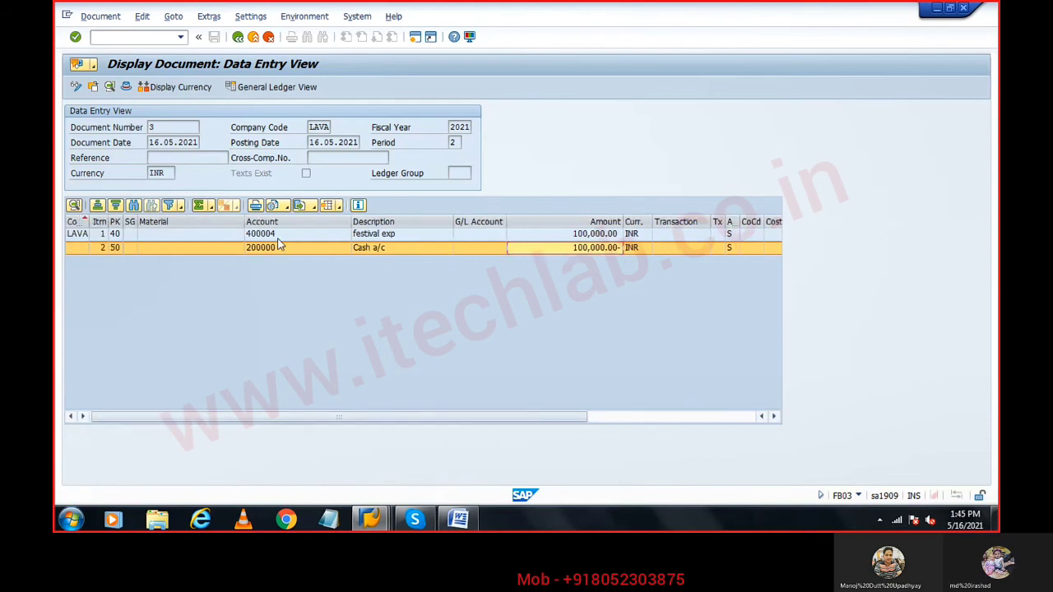
{"action": "left_click", "coordinate": [741, 417]}
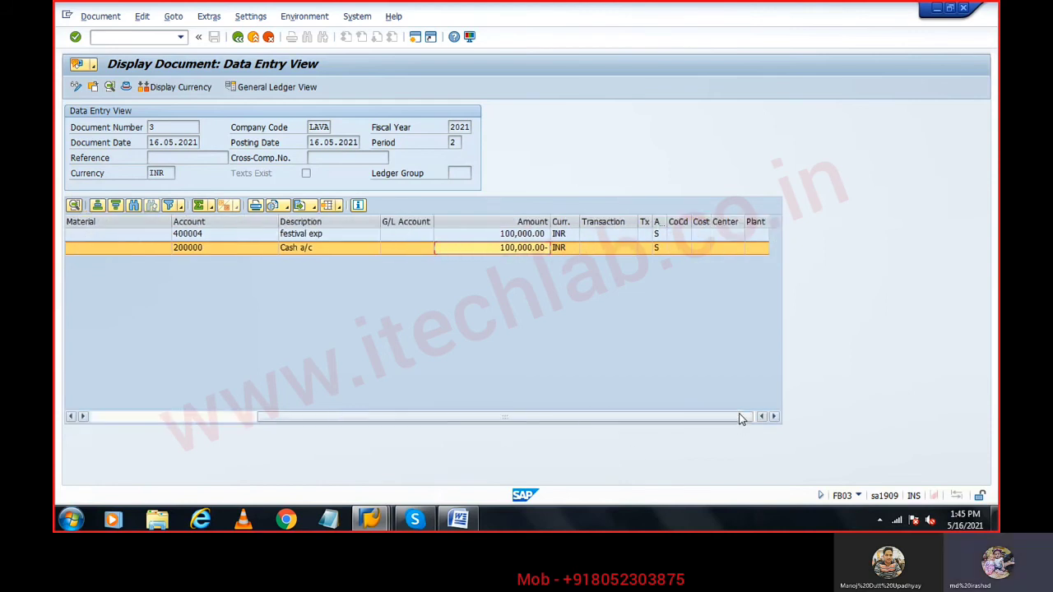
{"action": "left_click", "coordinate": [741, 417]}
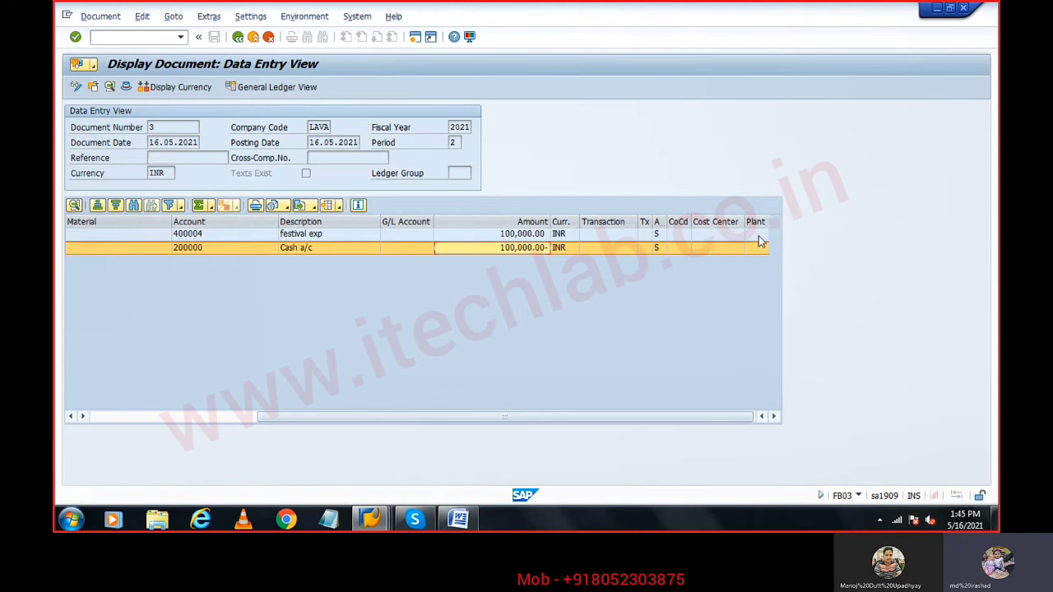
Step: Find the Order column with the search term order, add it to the line item layout, and check the festival exp line's order
{"action": "left_click", "coordinate": [339, 207]}
{"action": "left_click", "coordinate": [362, 238]}
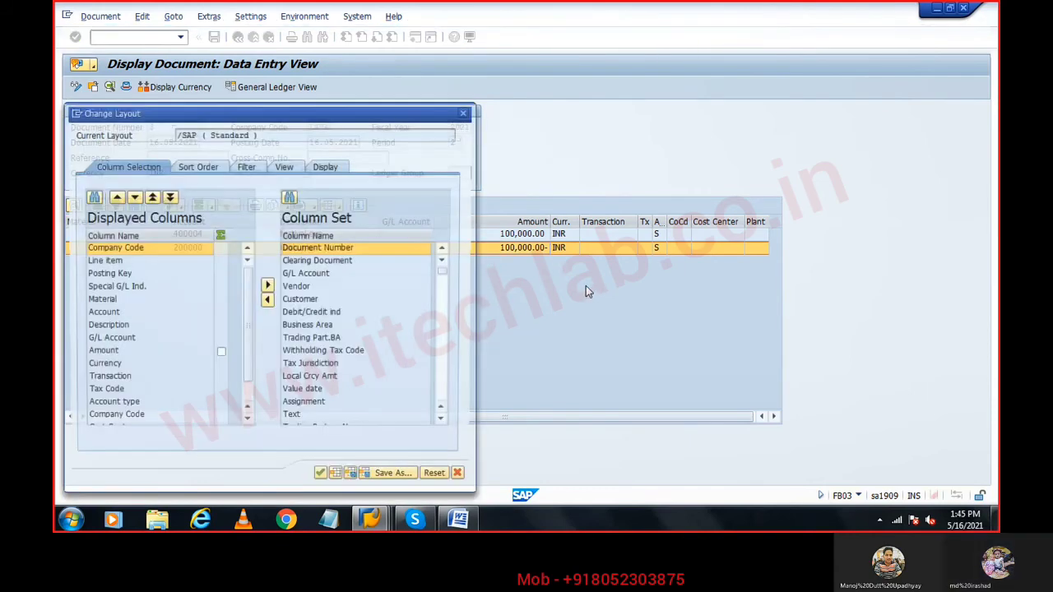
{"action": "key", "text": "ctrl+f"}
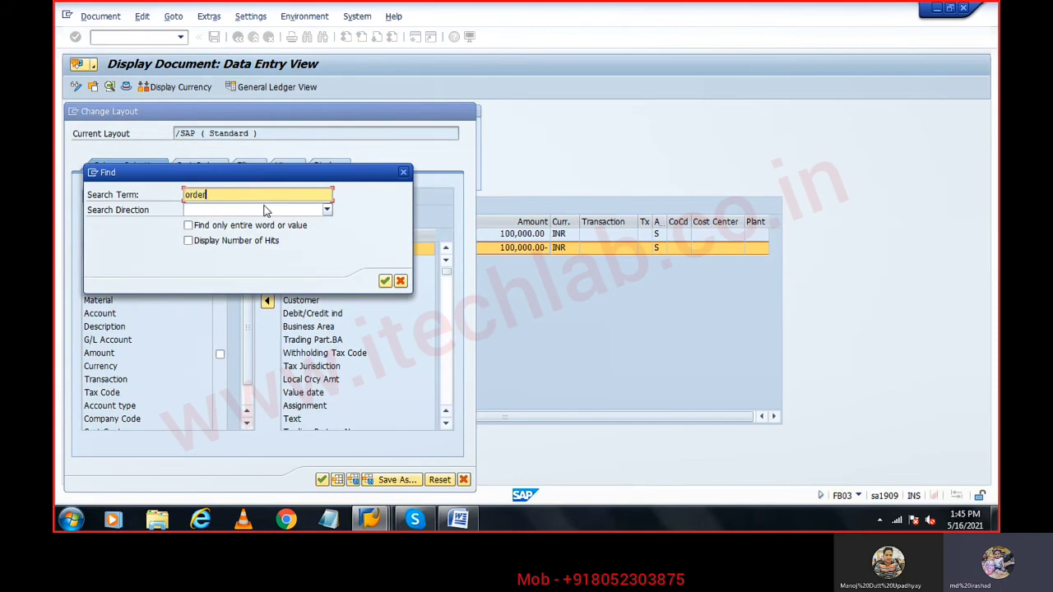
{"action": "type", "text": "order"}
{"action": "key", "text": "Return"}
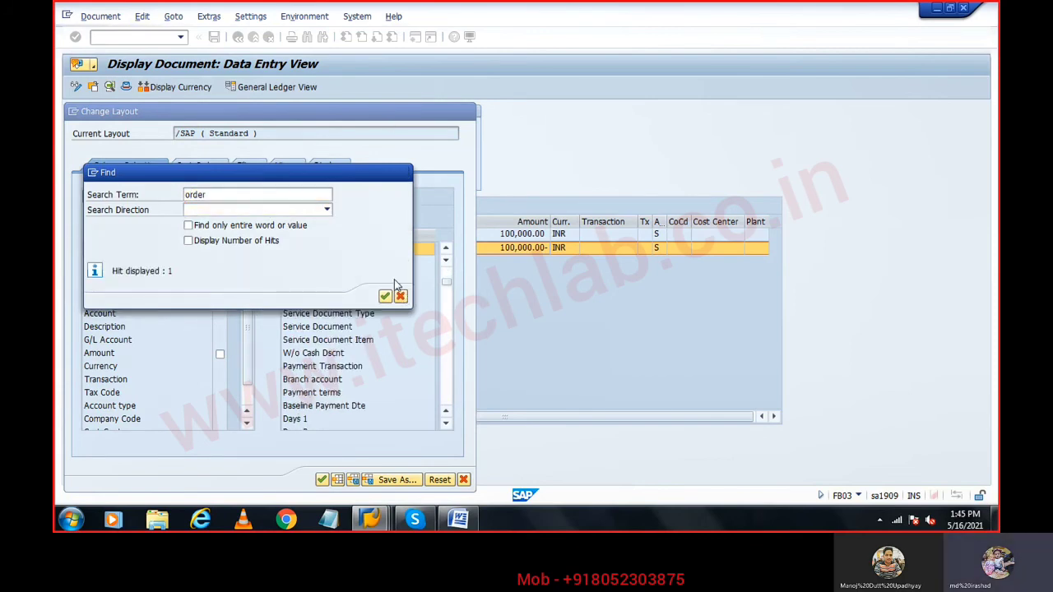
{"action": "left_click", "coordinate": [400, 295]}
{"action": "left_click", "coordinate": [288, 255]}
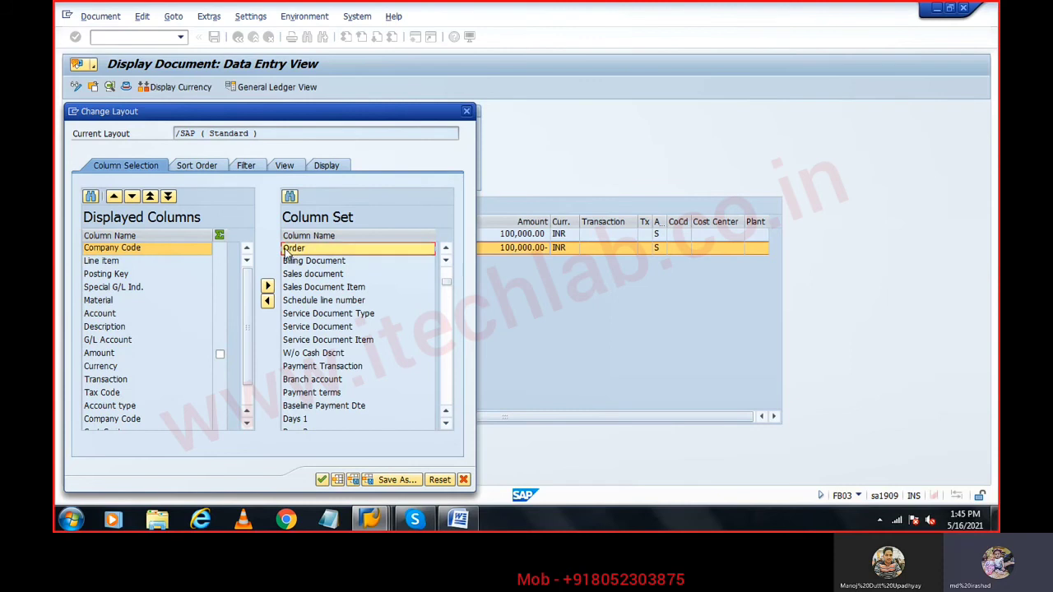
{"action": "left_click", "coordinate": [301, 251]}
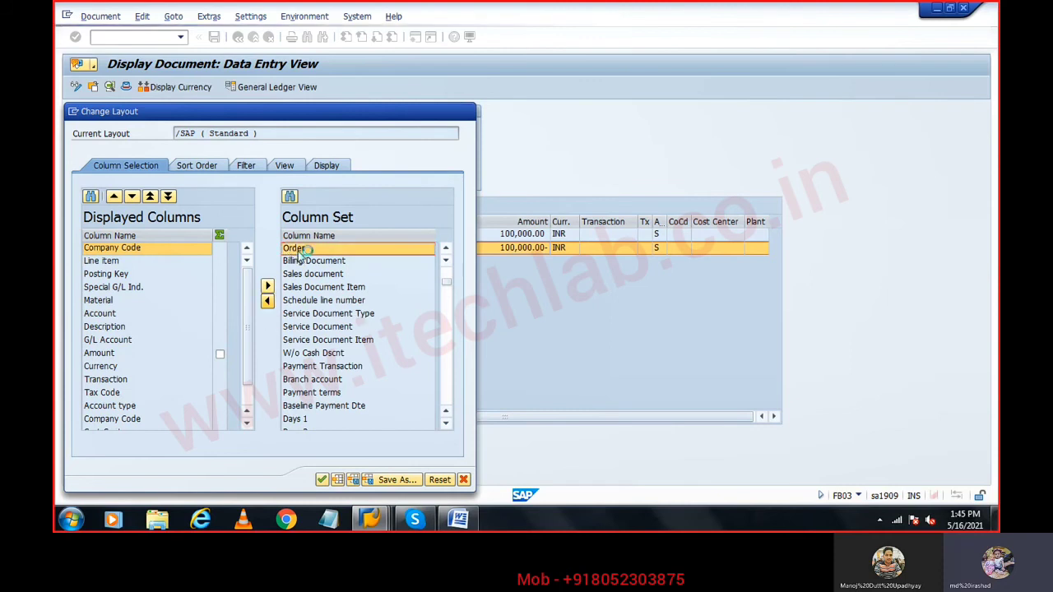
{"action": "left_click_drag", "start_coordinate": [300, 251], "coordinate": [192, 259]}
{"action": "left_click", "coordinate": [321, 480]}
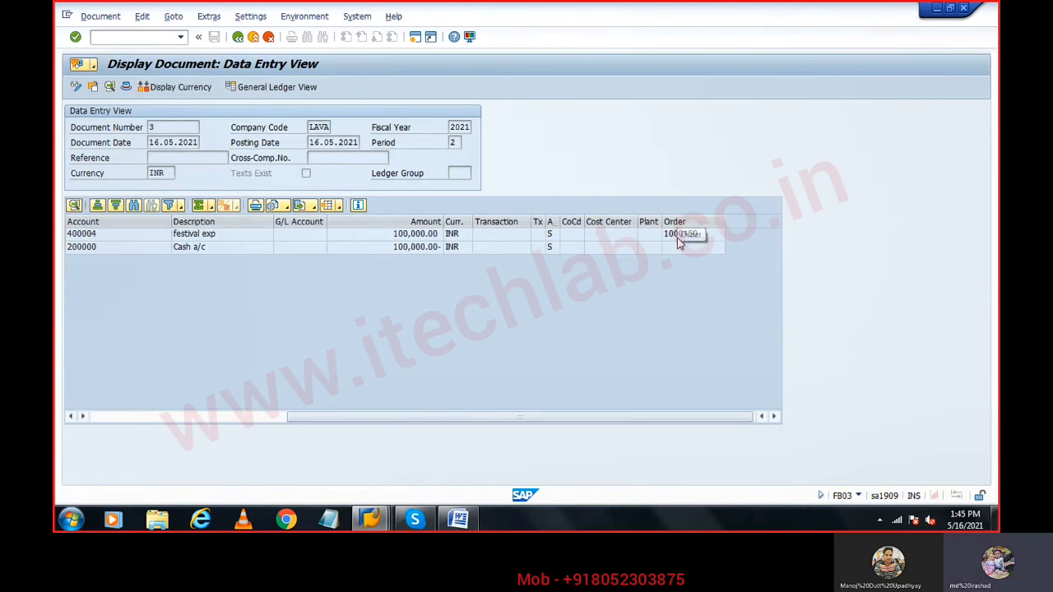
{"action": "left_click", "coordinate": [680, 237]}
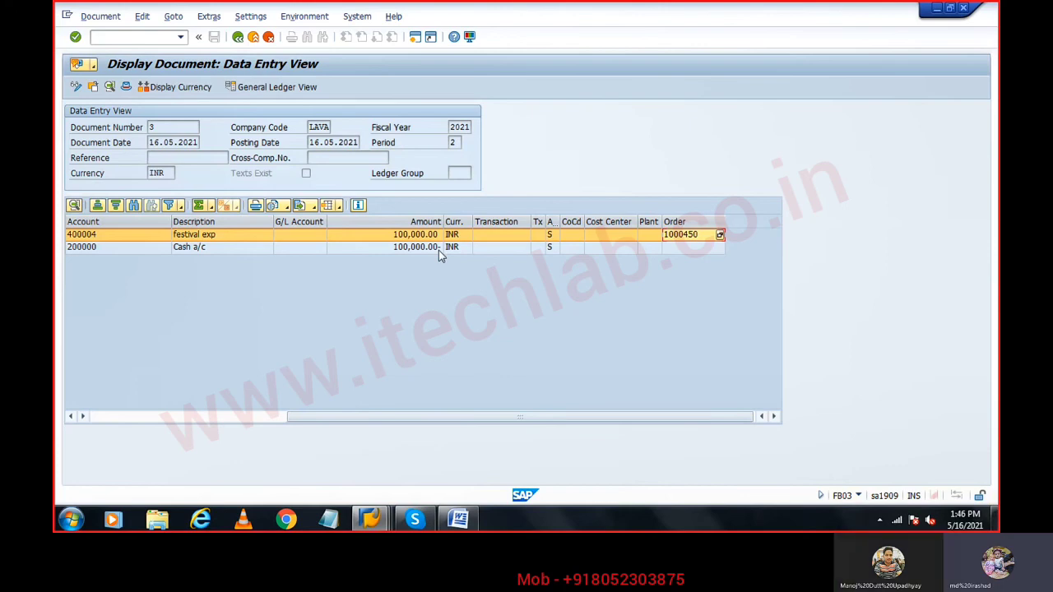
Step: Switch to the manoj controlling document in Word and review the internal order steps around the fb50 posting
{"action": "left_click", "coordinate": [454, 522]}
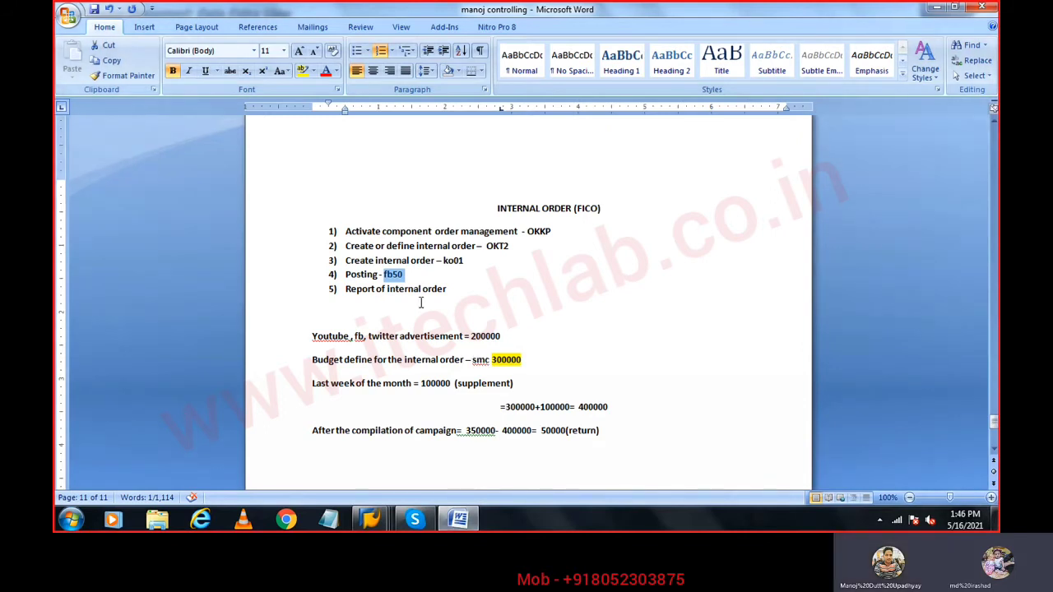
{"action": "left_click", "coordinate": [398, 274]}
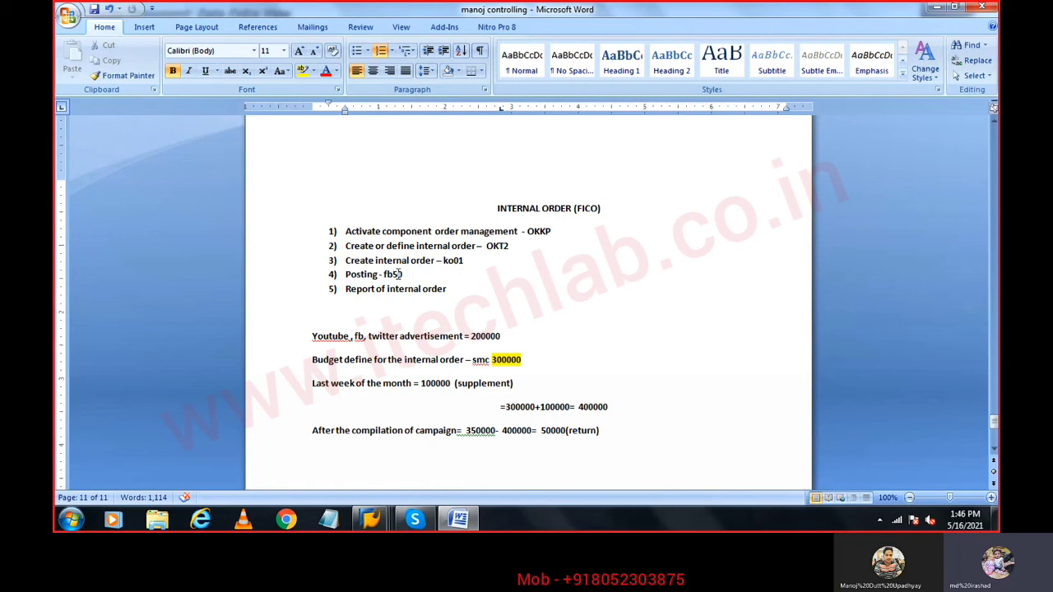
{"action": "key", "text": "Delete"}
Step: Return to the SAP Create Internal Order session and leave it for the SAP Easy Access screen, ready for a transaction code
{"action": "mouse_move", "coordinate": [386, 525]}
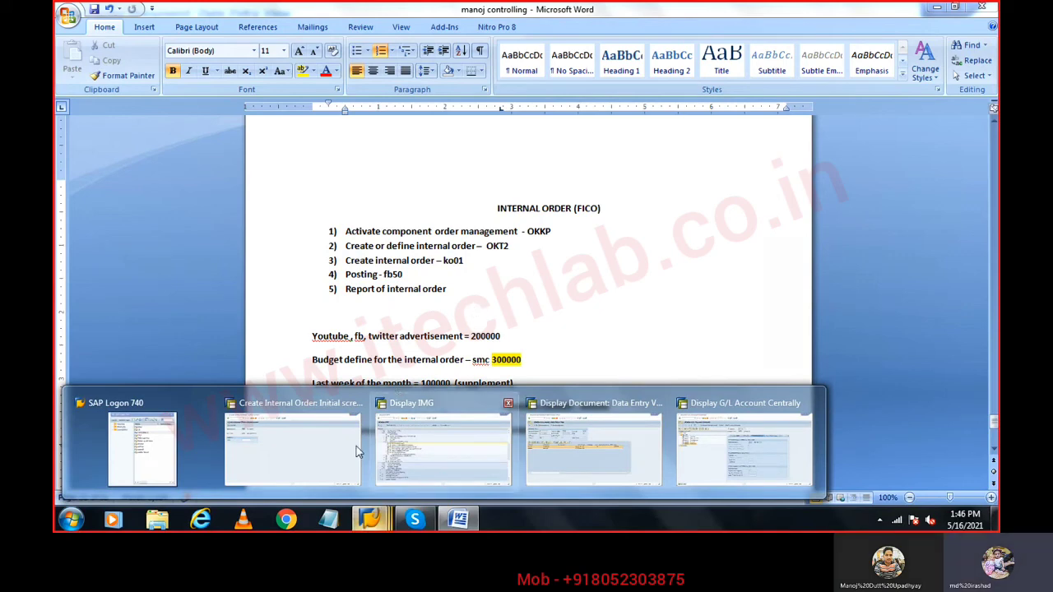
{"action": "left_click", "coordinate": [309, 451]}
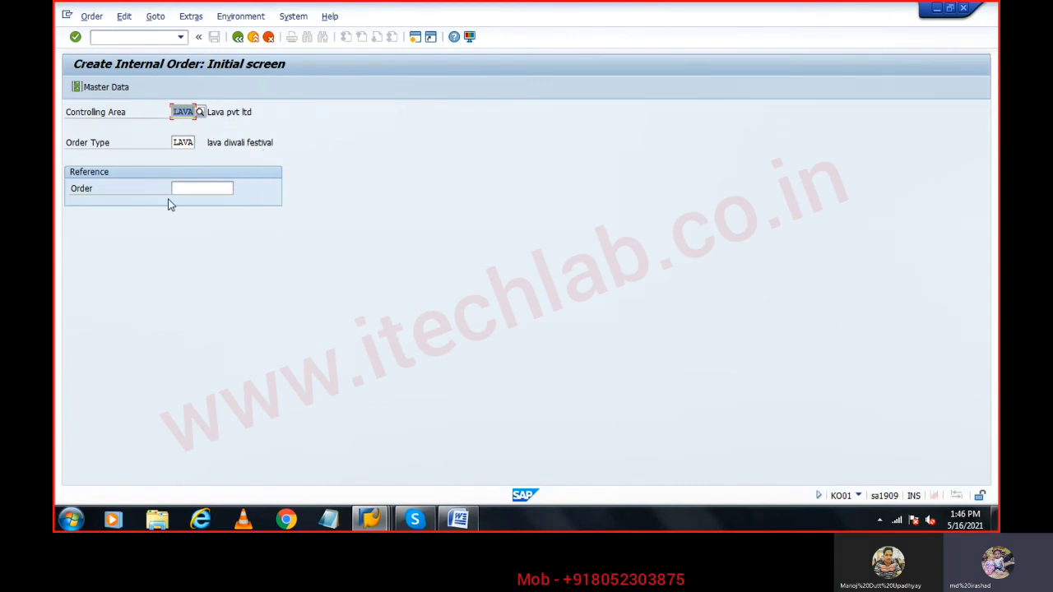
{"action": "left_click", "coordinate": [238, 38]}
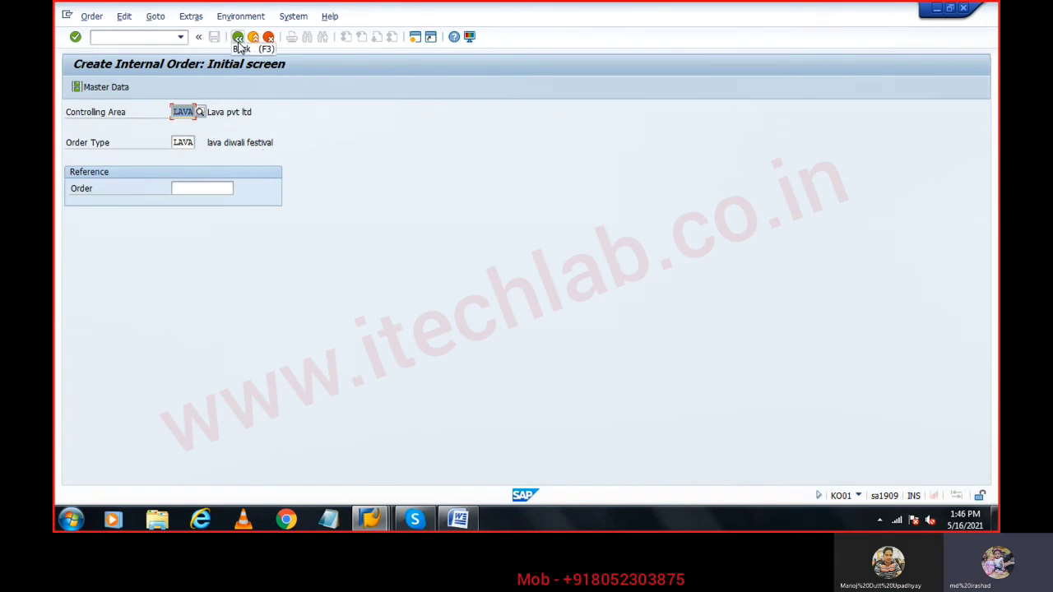
{"action": "left_click", "coordinate": [143, 37]}
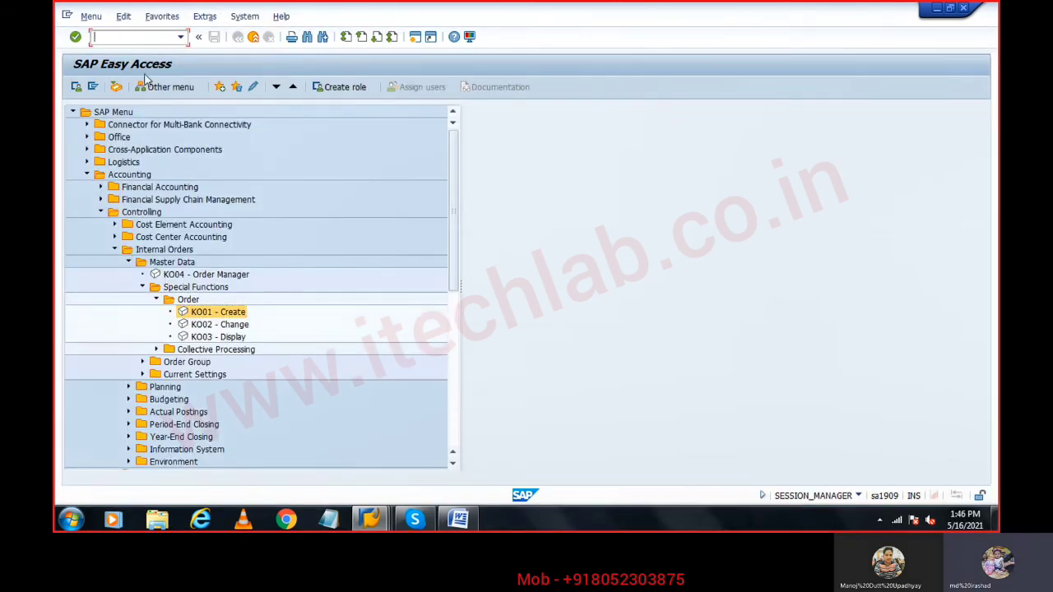
Step: Expand the SAP menu down to Reports for Internal Orders in the Information System of Controlling's Internal Orders
{"action": "left_click", "coordinate": [101, 212]}
{"action": "left_click", "coordinate": [100, 213]}
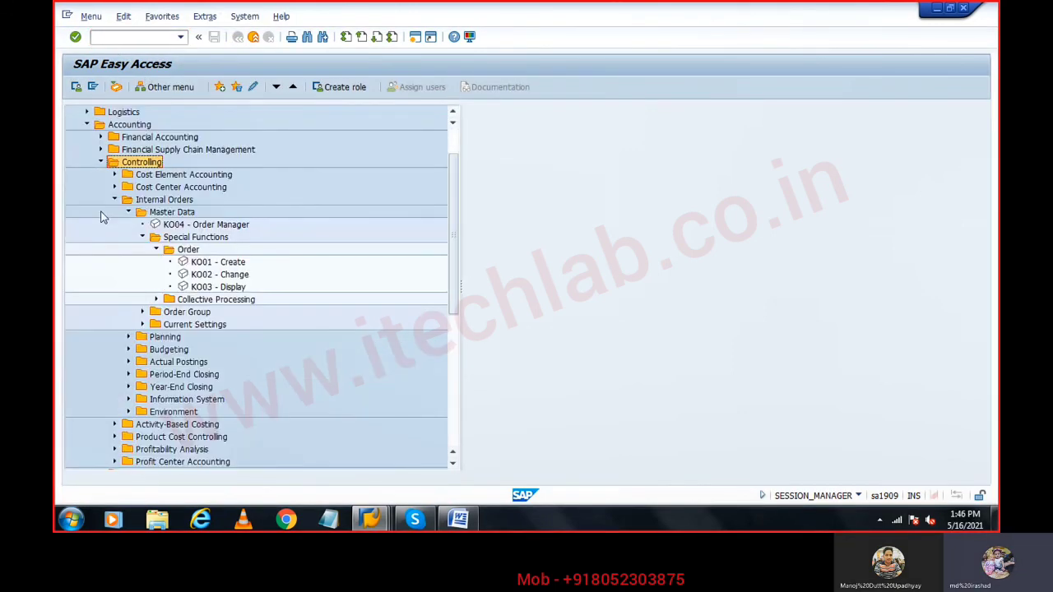
{"action": "left_click", "coordinate": [115, 200]}
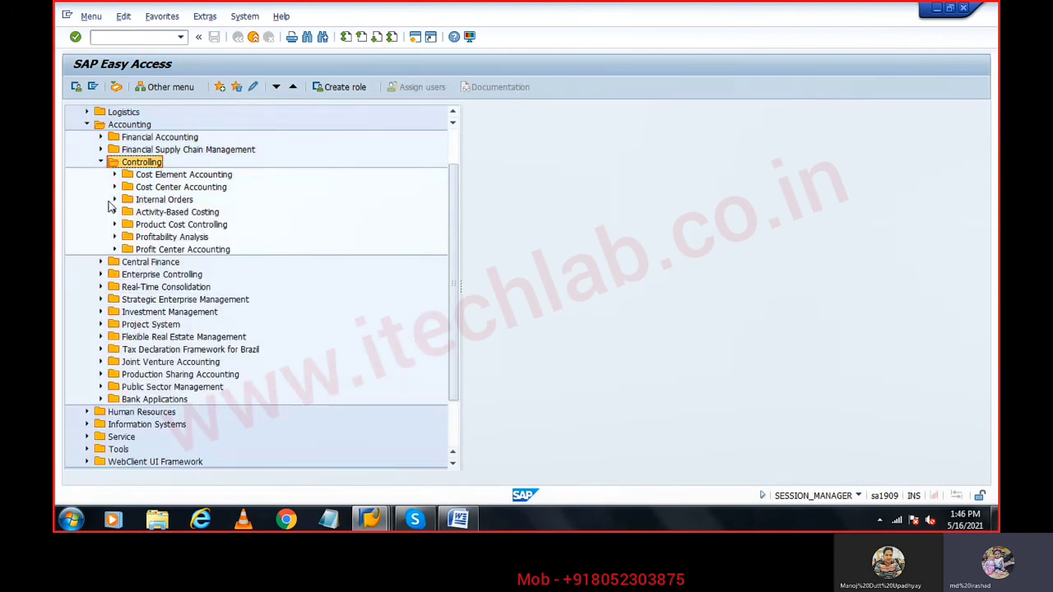
{"action": "left_click", "coordinate": [115, 200]}
{"action": "left_click", "coordinate": [128, 212]}
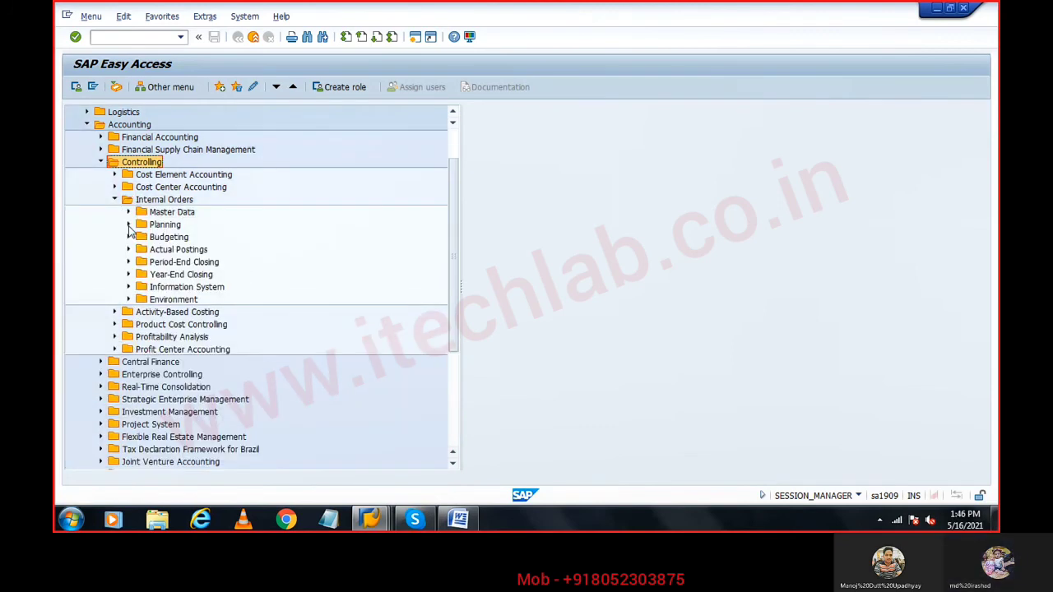
{"action": "left_click", "coordinate": [143, 289]}
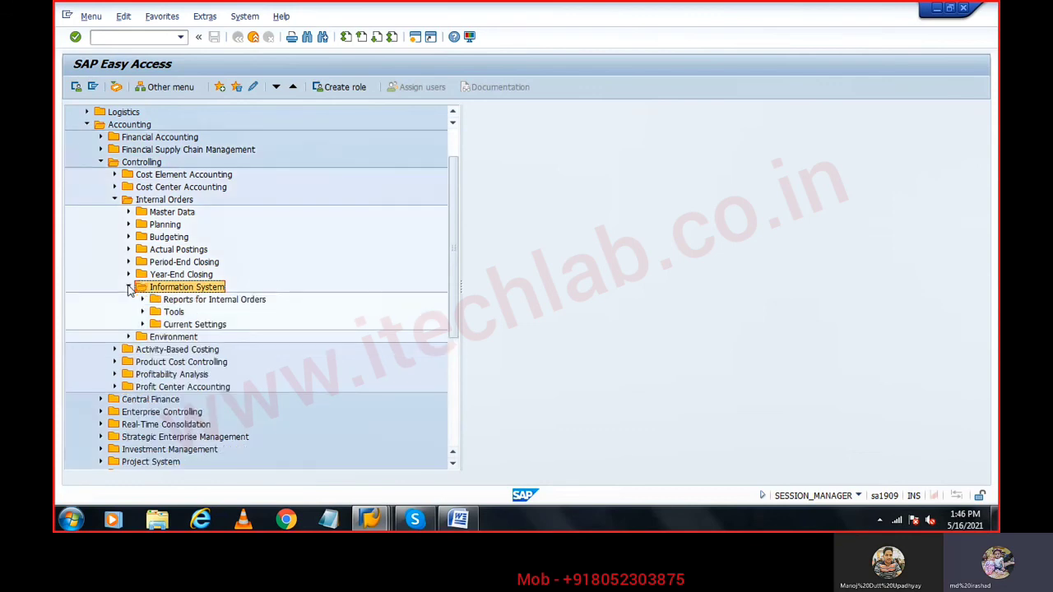
{"action": "left_click", "coordinate": [129, 287]}
{"action": "left_click", "coordinate": [142, 299]}
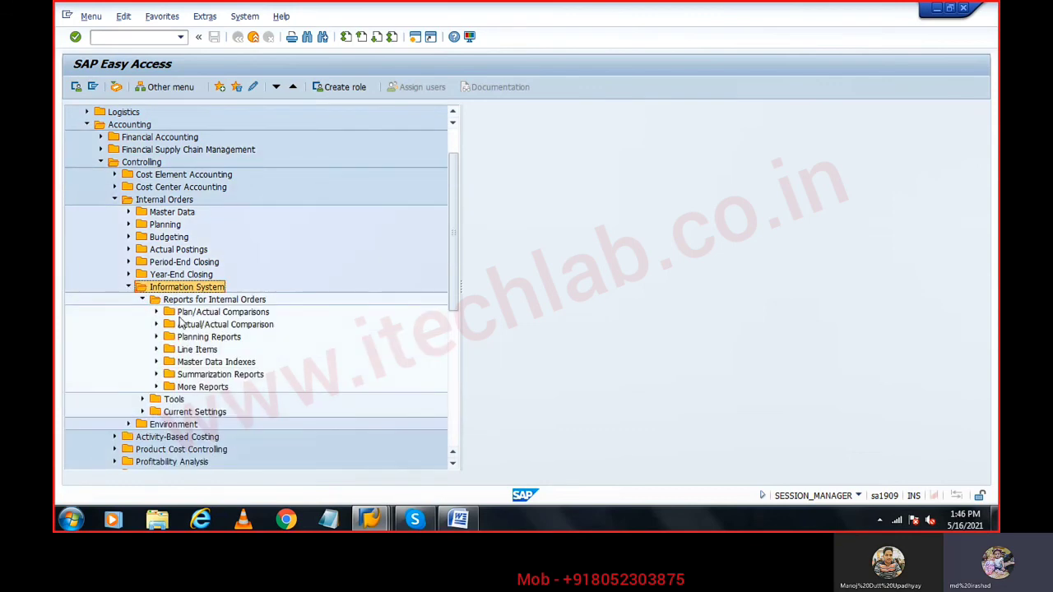
Step: Open the S_ALR_87012993 Orders: Actual/Plan/Variance report from Plan/Actual Comparisons and run it with the preset selection values
{"action": "left_click", "coordinate": [164, 314]}
{"action": "left_click", "coordinate": [156, 313]}
{"action": "left_click", "coordinate": [183, 326]}
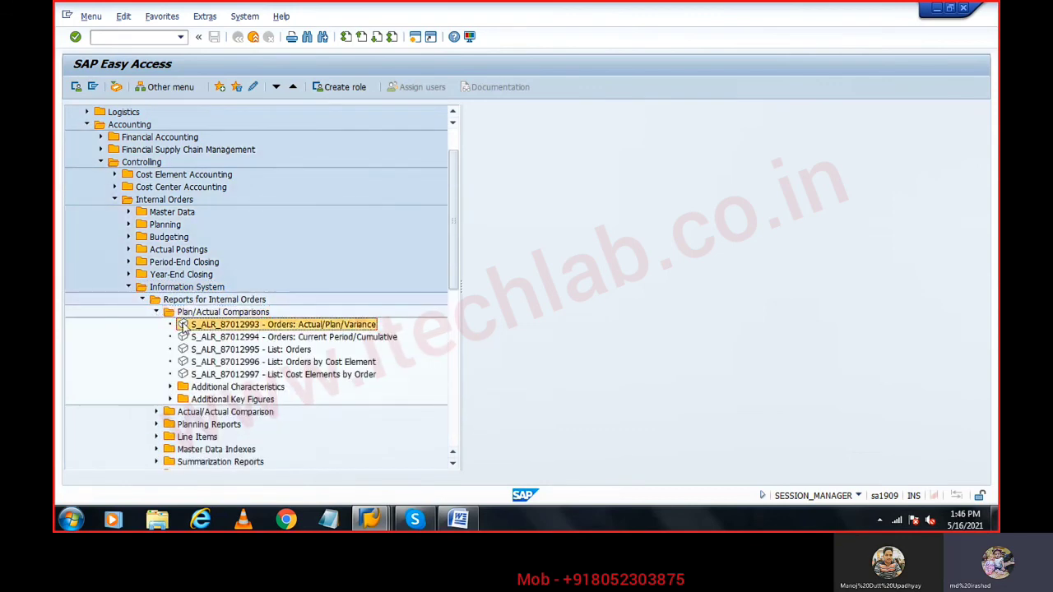
{"action": "double_click", "coordinate": [184, 326]}
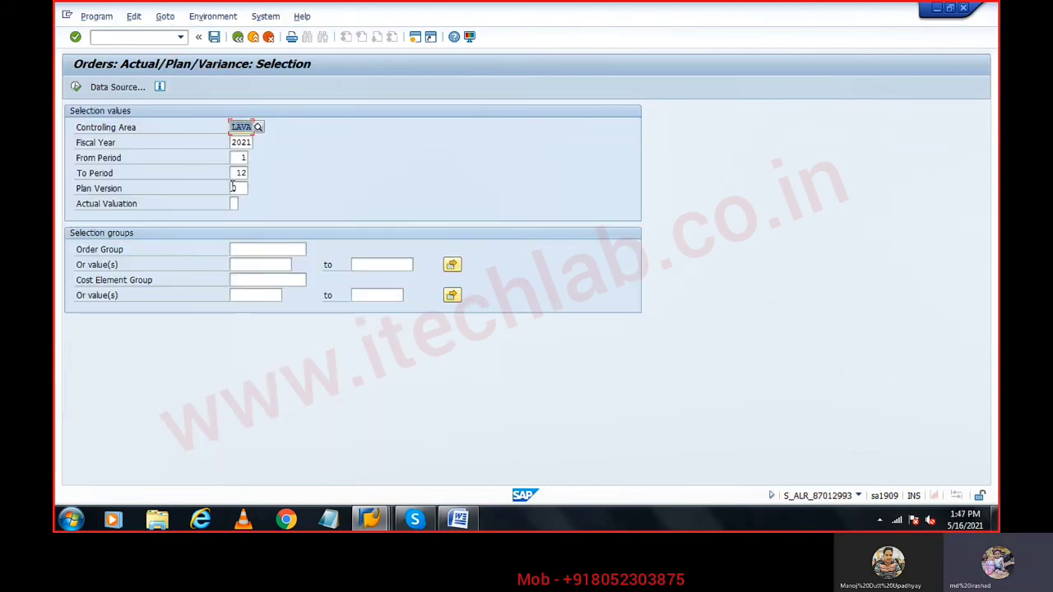
{"action": "left_click", "coordinate": [75, 87]}
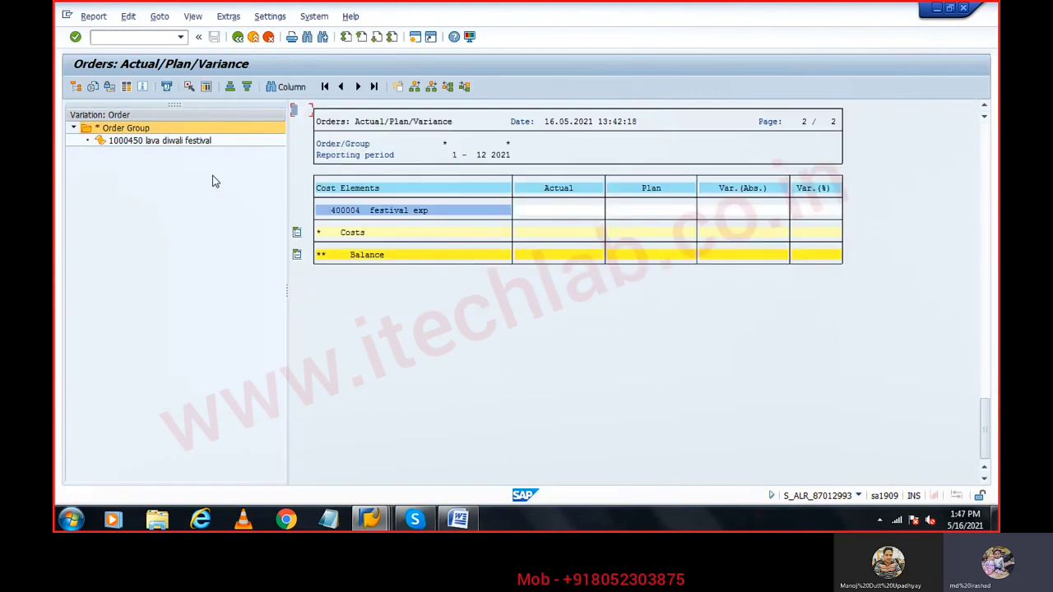
Step: Show the lava diwali festival order, drill from festival exp into List: Orders, and from there call up its Orders: Actual/Plan/Variance report
{"action": "left_click", "coordinate": [170, 143]}
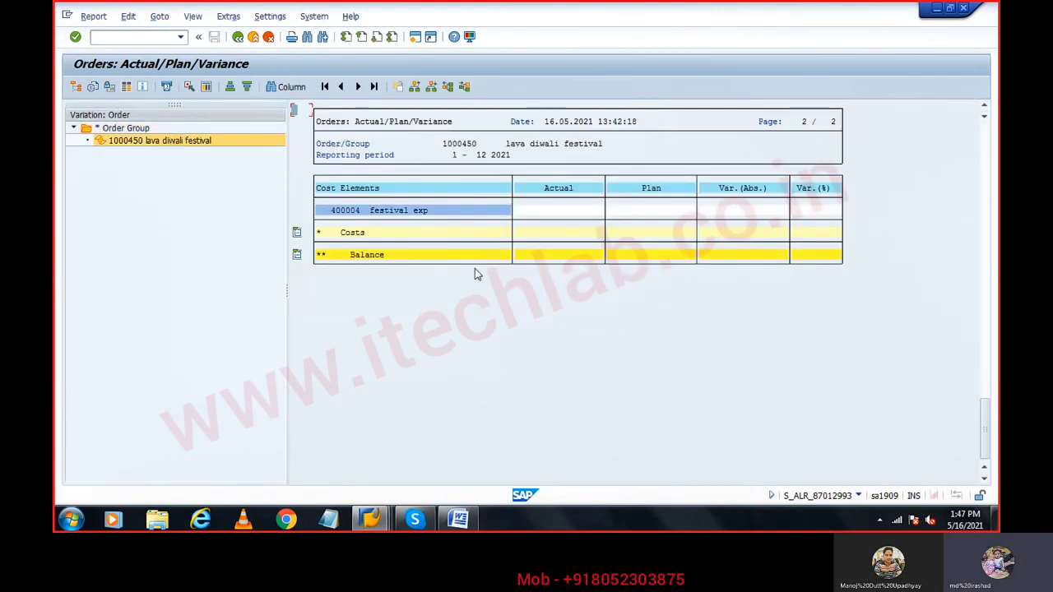
{"action": "double_click", "coordinate": [394, 212]}
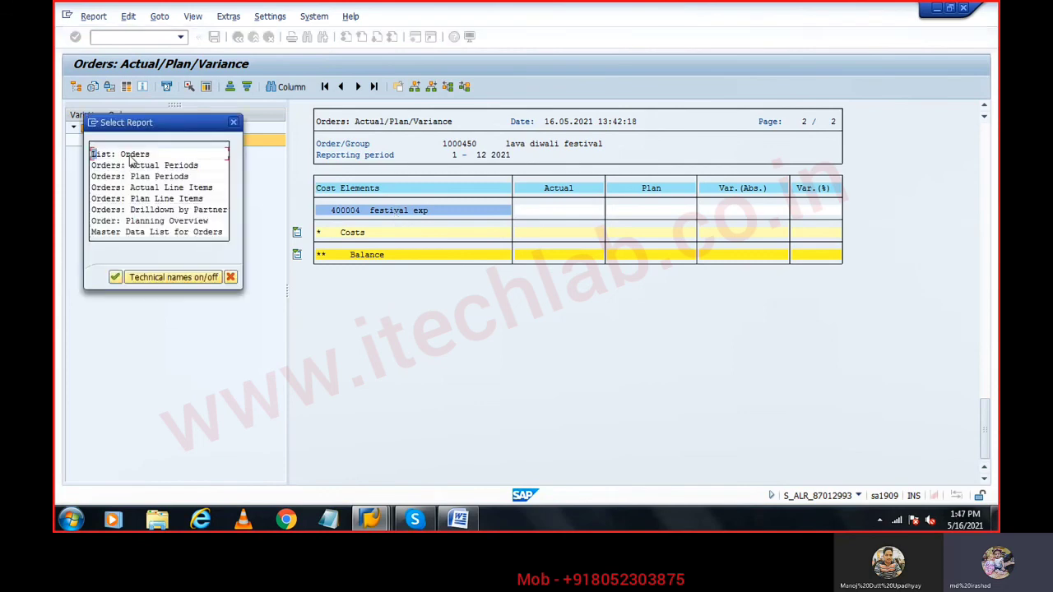
{"action": "double_click", "coordinate": [134, 155]}
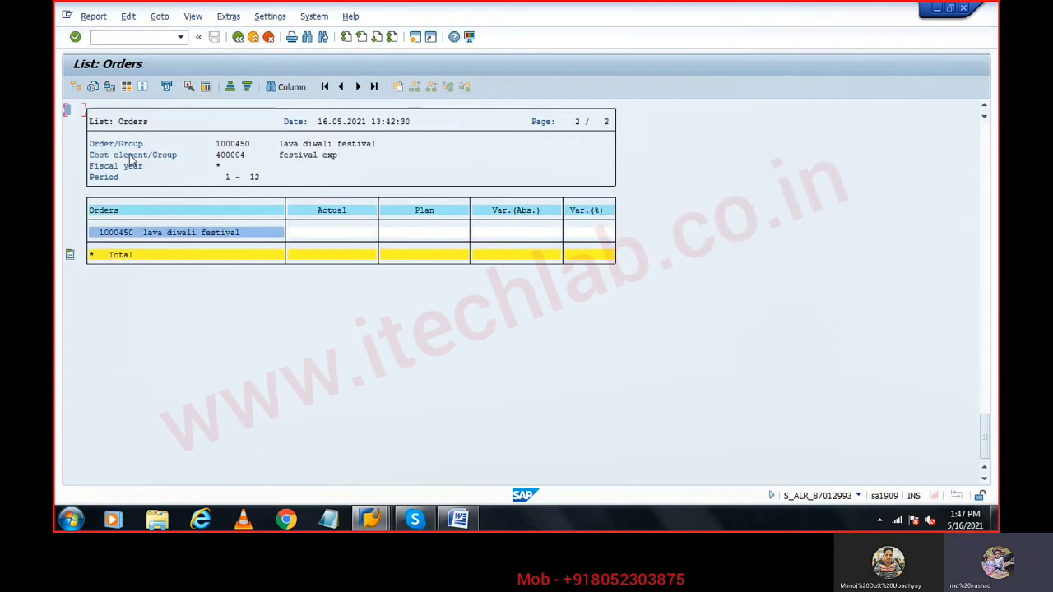
{"action": "double_click", "coordinate": [179, 235]}
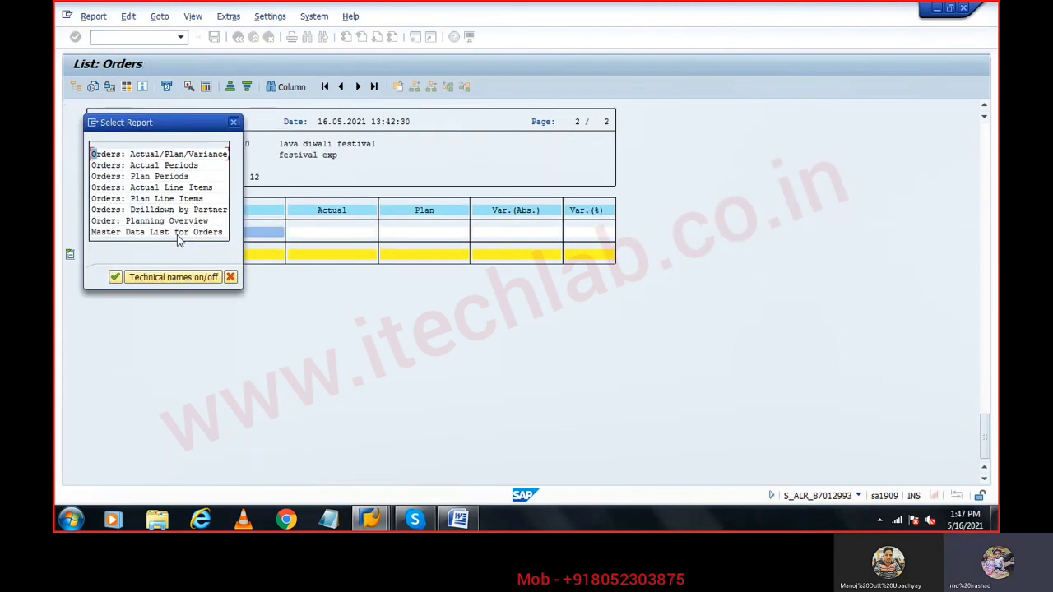
{"action": "double_click", "coordinate": [176, 154]}
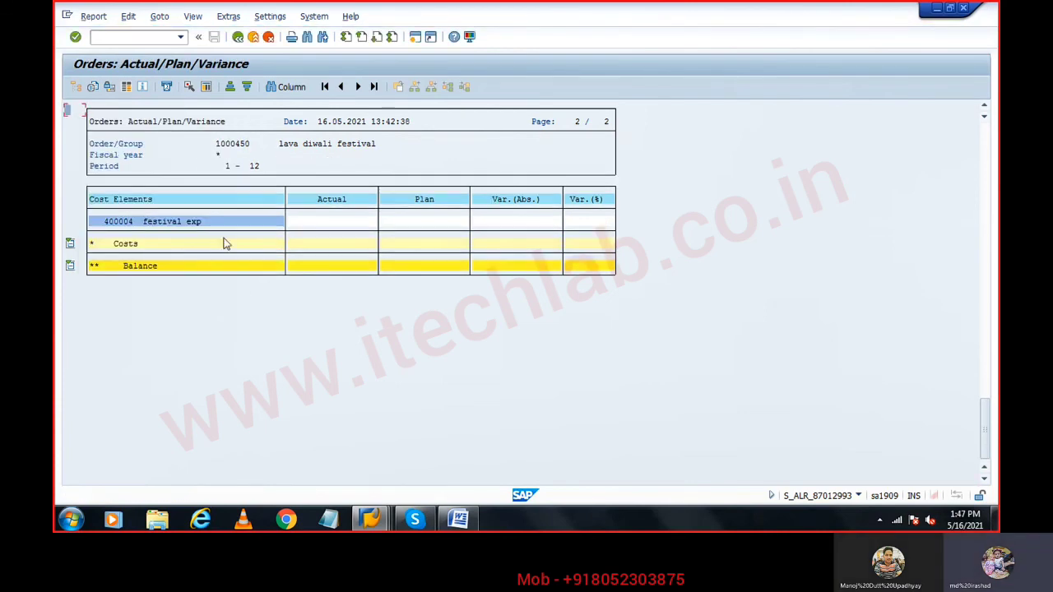
Step: Check the Orders: Actual Periods report for festival exp and exit back to List: Orders
{"action": "double_click", "coordinate": [205, 223]}
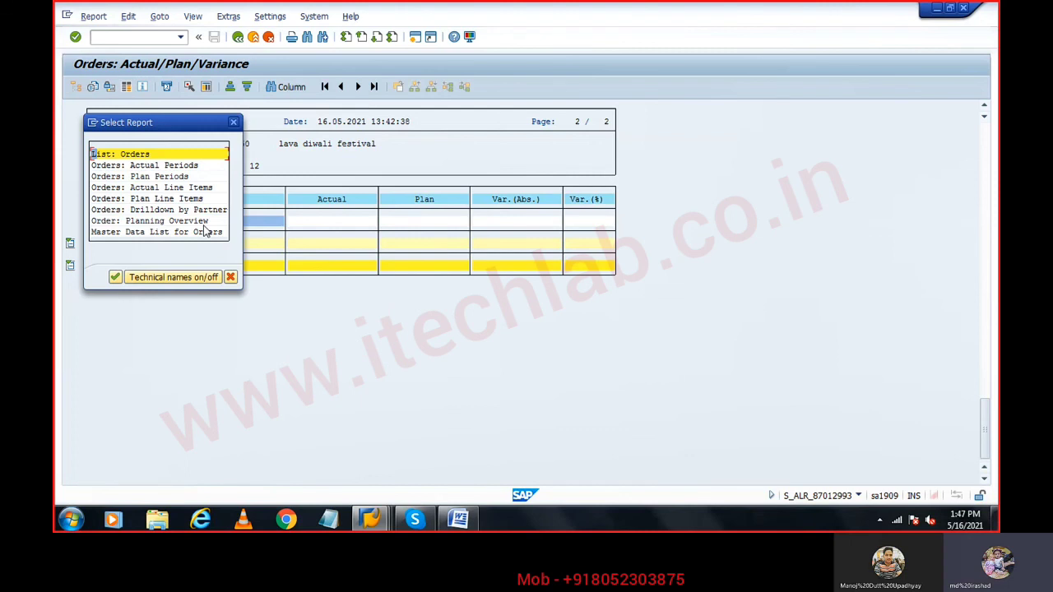
{"action": "double_click", "coordinate": [152, 166]}
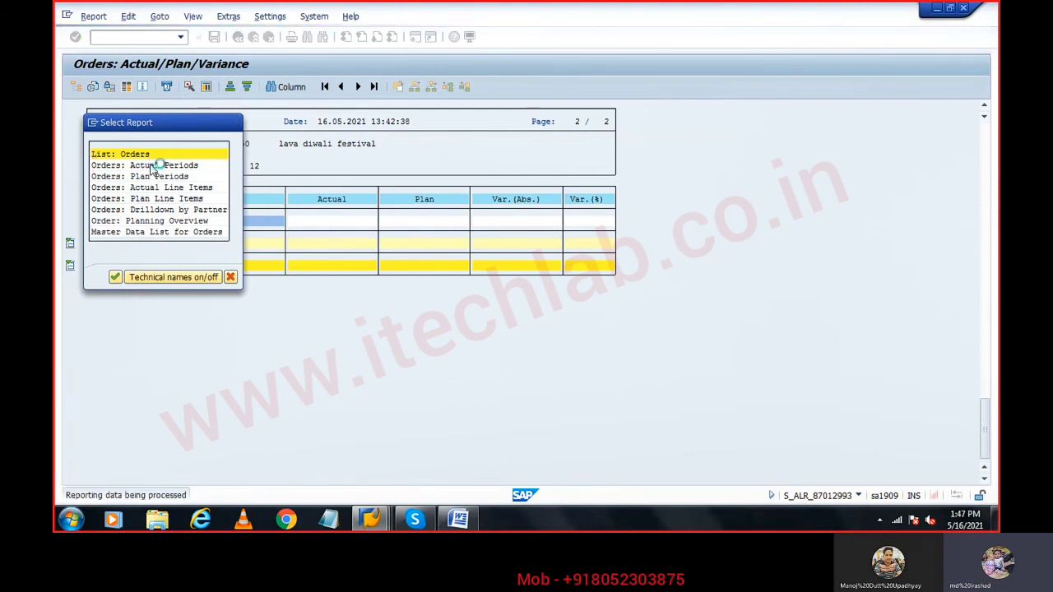
{"action": "double_click", "coordinate": [153, 167]}
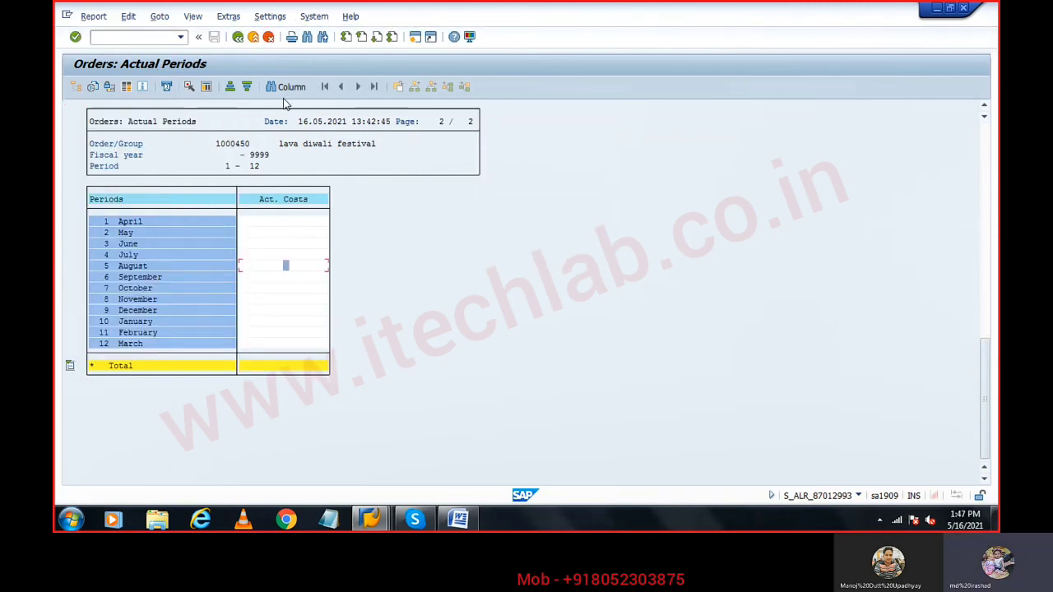
{"action": "left_click", "coordinate": [240, 40]}
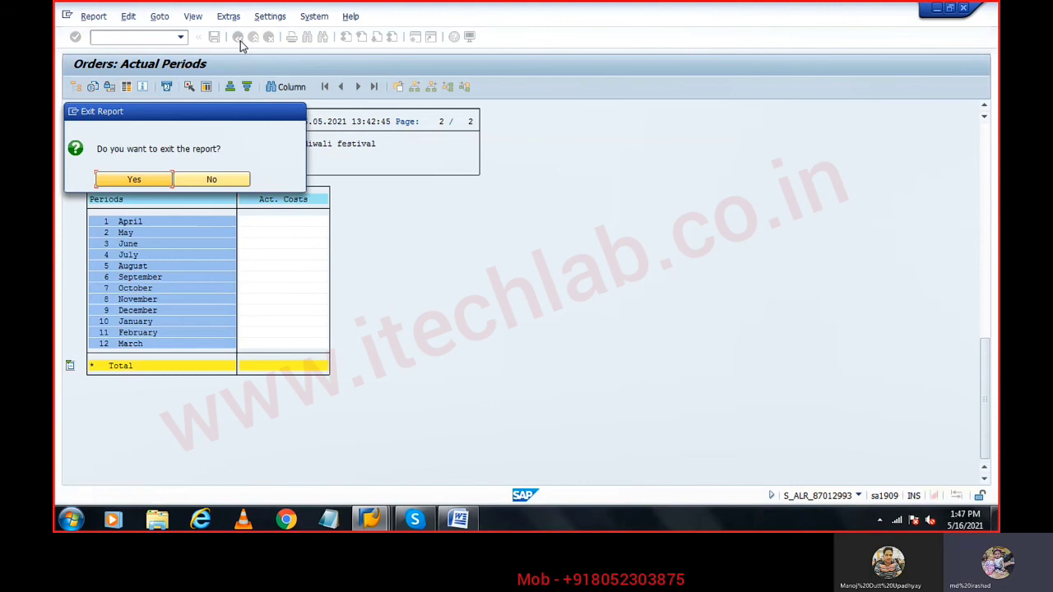
{"action": "left_click", "coordinate": [148, 181]}
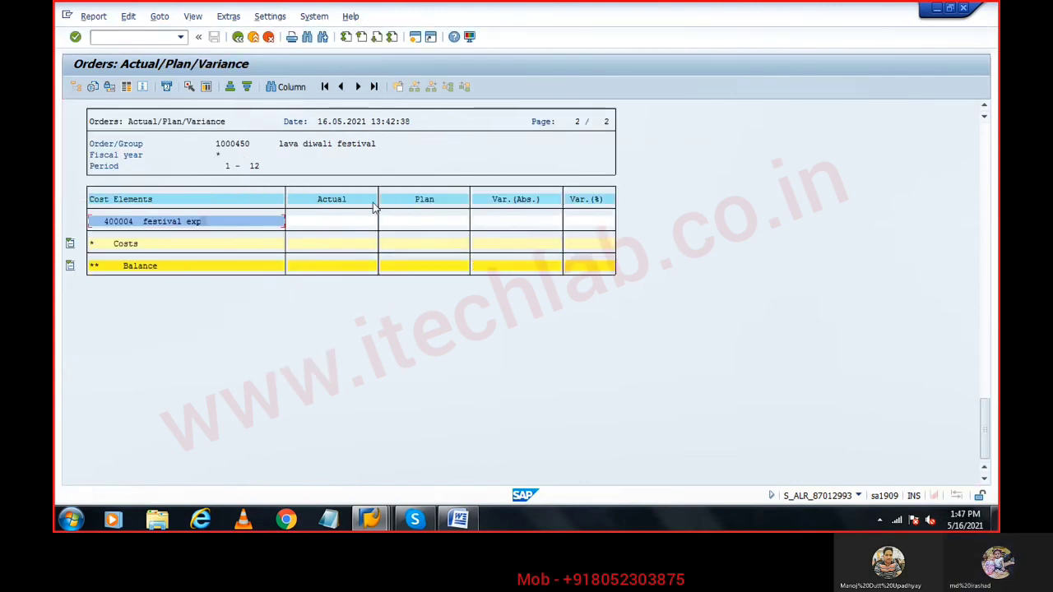
{"action": "left_click", "coordinate": [241, 37]}
{"action": "left_click", "coordinate": [131, 179]}
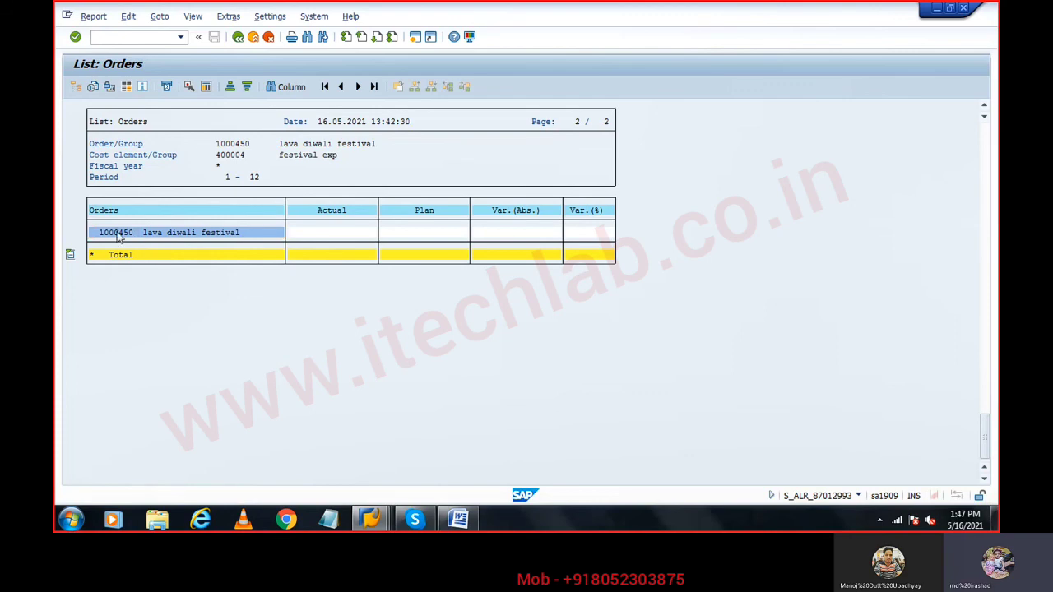
Step: Display the actual line items of the lava diwali festival order and open the accounting document behind the festival exp item
{"action": "double_click", "coordinate": [117, 237]}
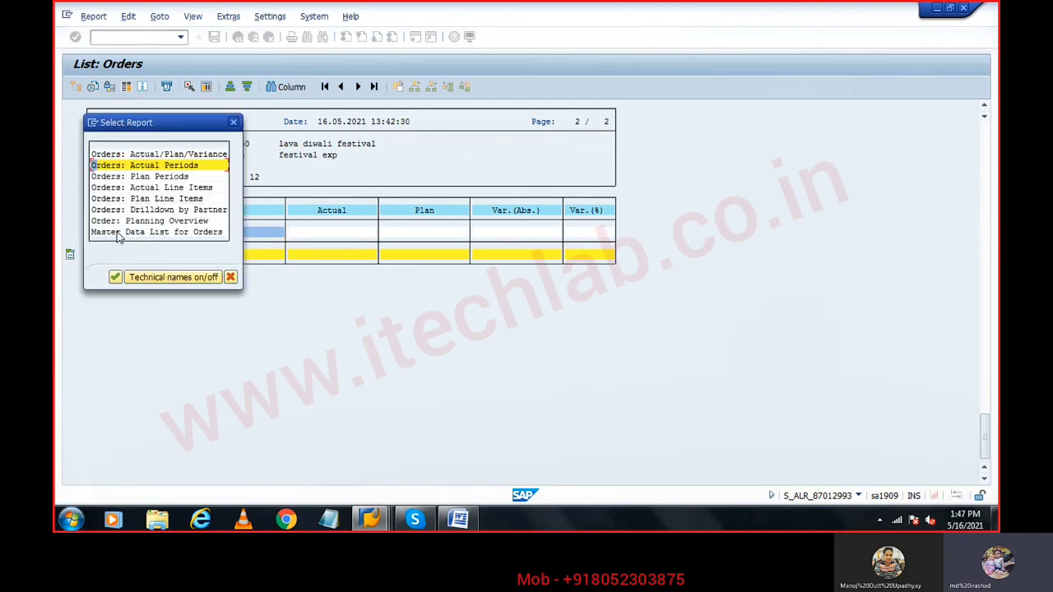
{"action": "double_click", "coordinate": [183, 190]}
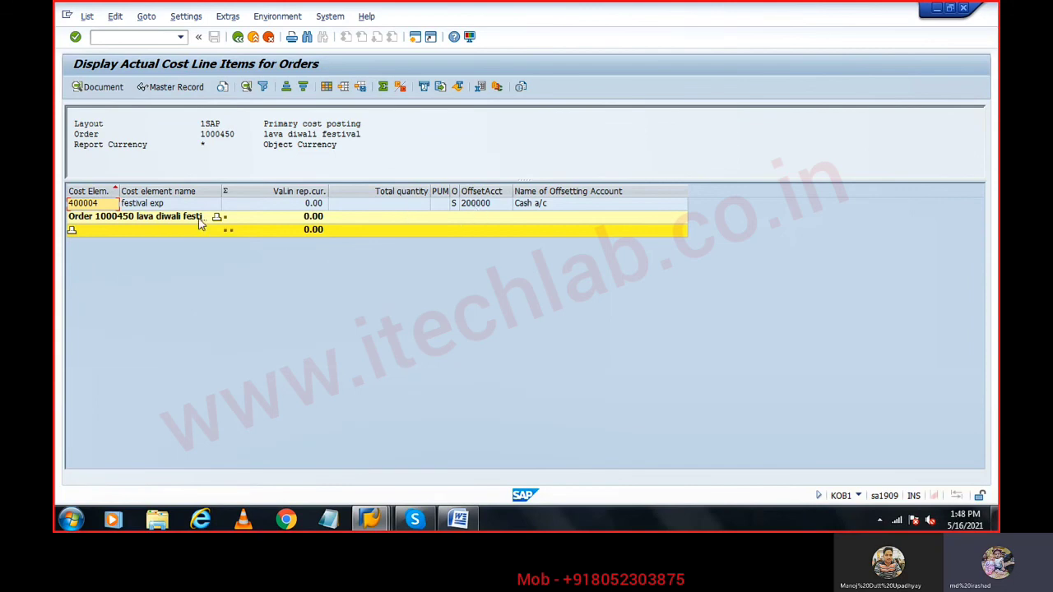
{"action": "double_click", "coordinate": [172, 204]}
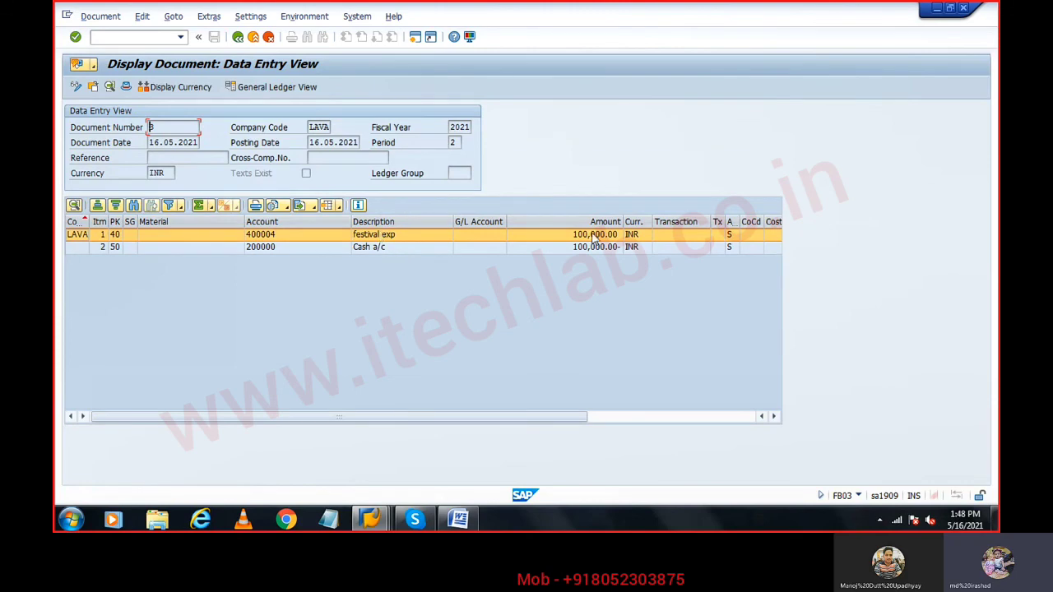
Step: Examine the festival exp and Cash a/c amounts, the remaining line item columns, and the document header
{"action": "left_click", "coordinate": [594, 236]}
{"action": "left_click", "coordinate": [593, 248]}
{"action": "left_click", "coordinate": [732, 417]}
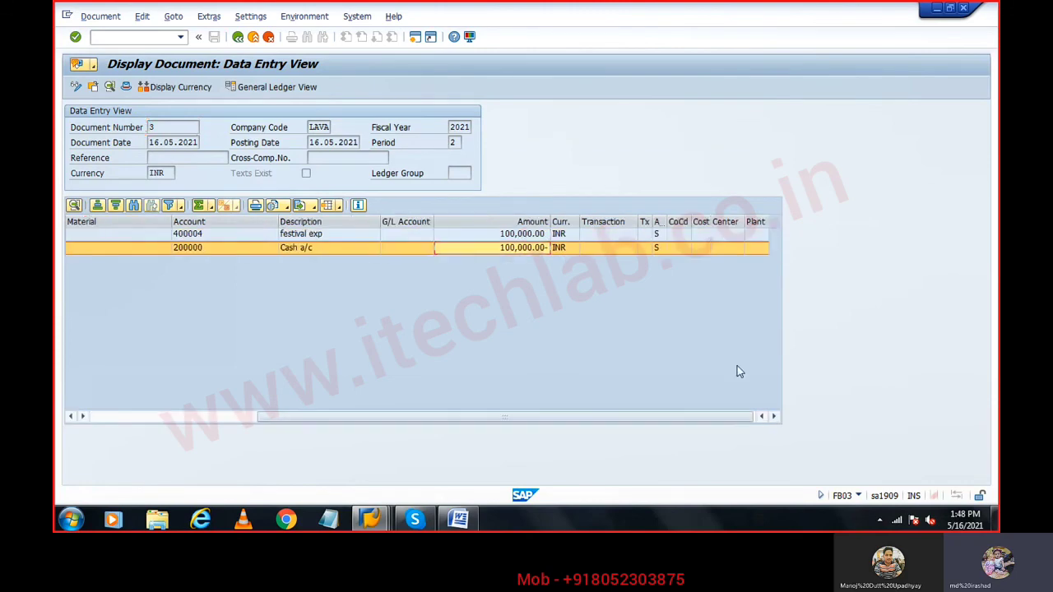
{"action": "left_click", "coordinate": [126, 88]}
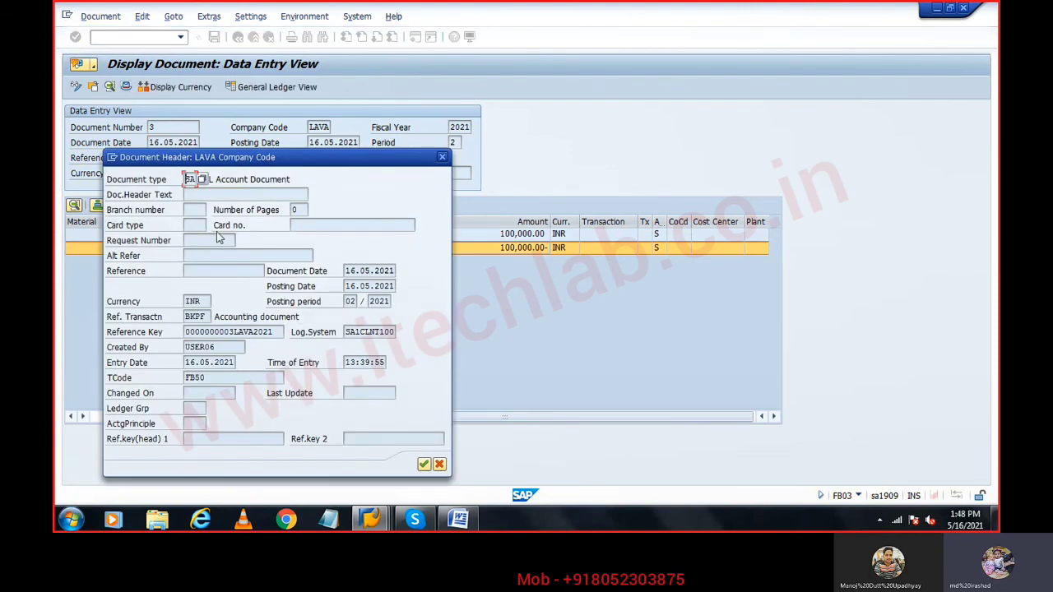
{"action": "left_click_drag", "start_coordinate": [222, 164], "coordinate": [242, 130]}
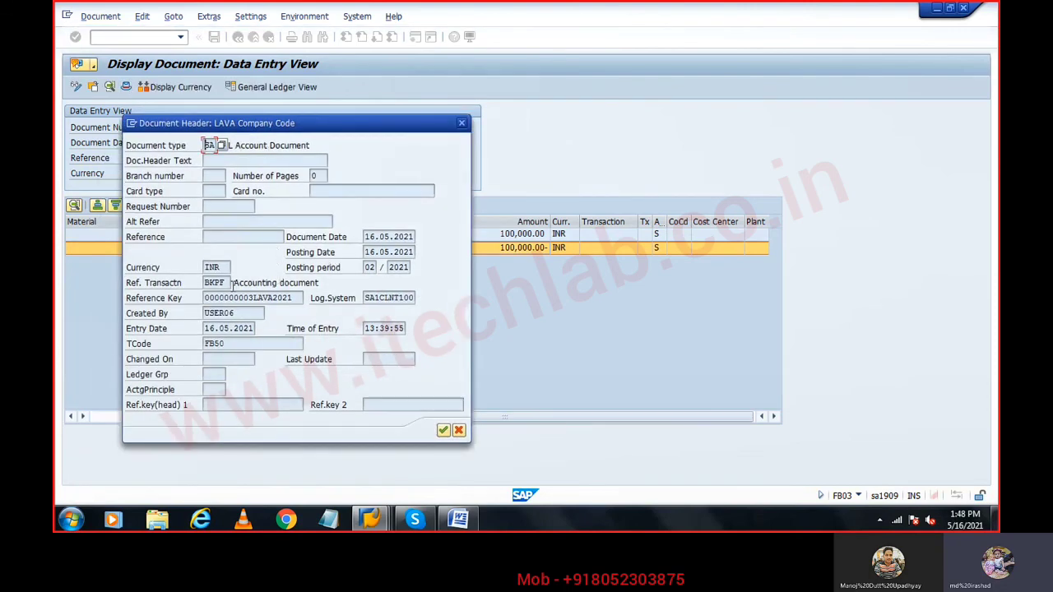
{"action": "left_click", "coordinate": [443, 430]}
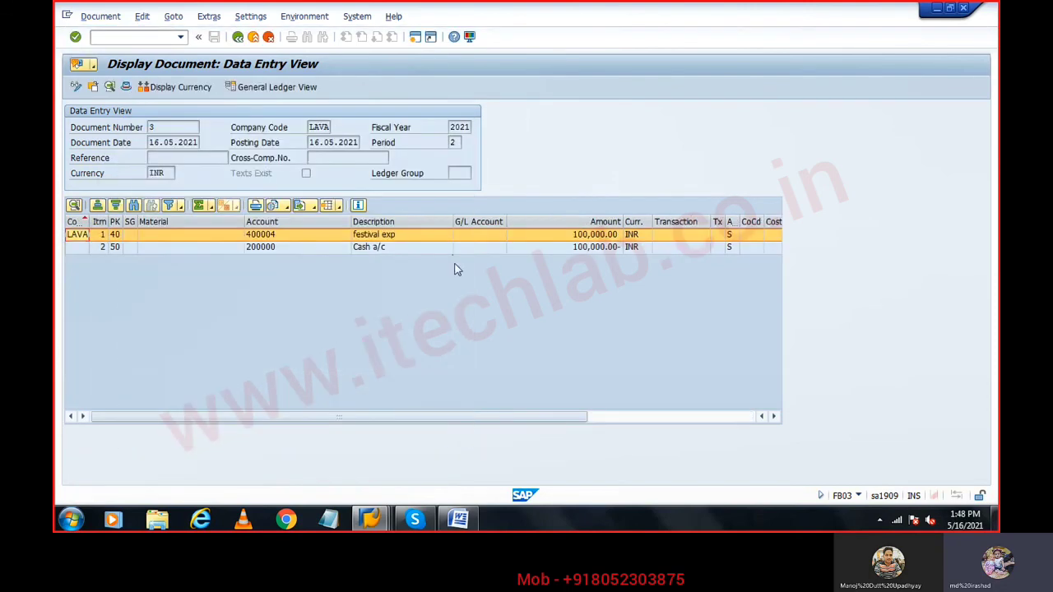
Step: In the general ledger view, add the Order column found with the search term order and check the festival exp line's order
{"action": "left_click", "coordinate": [271, 87]}
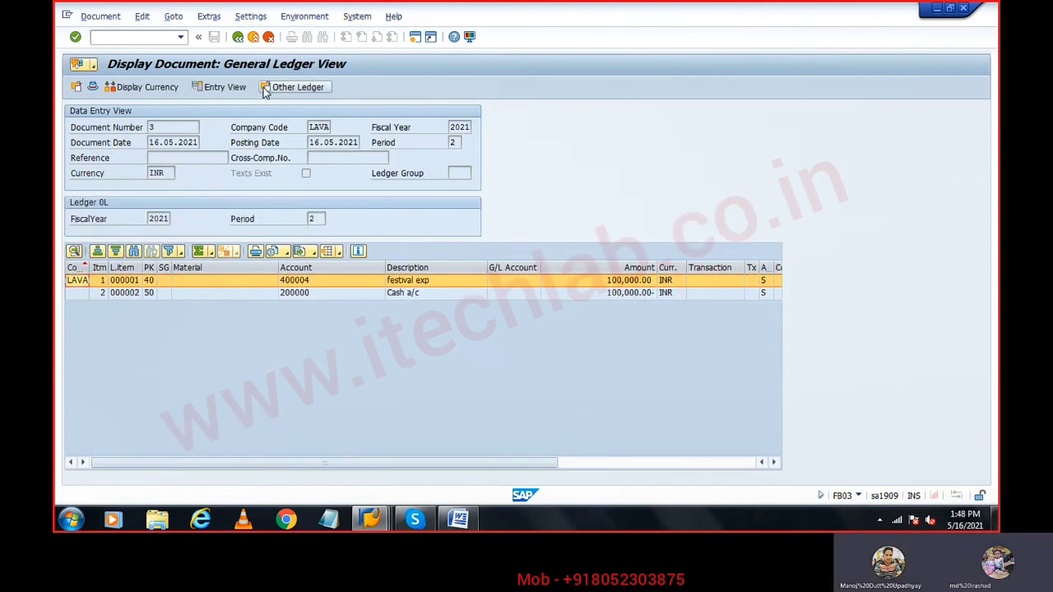
{"action": "left_click", "coordinate": [716, 463]}
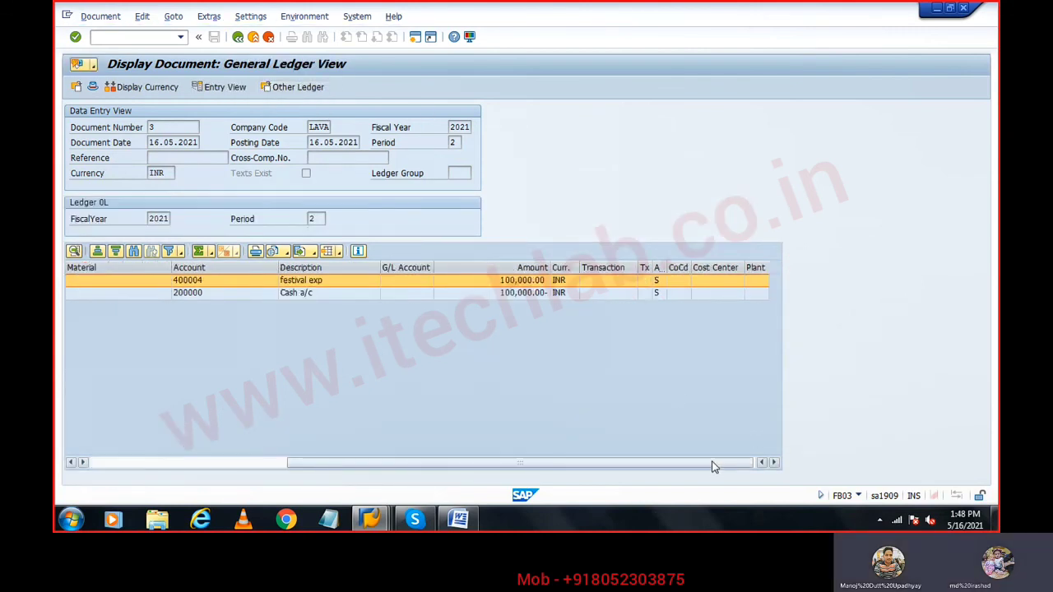
{"action": "left_click", "coordinate": [337, 253]}
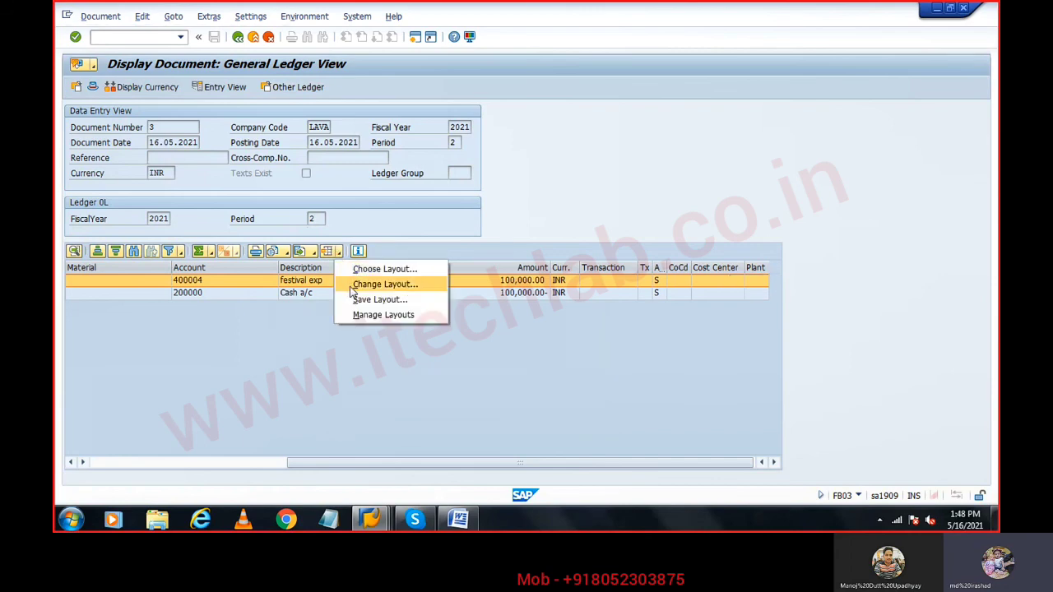
{"action": "left_click", "coordinate": [350, 285]}
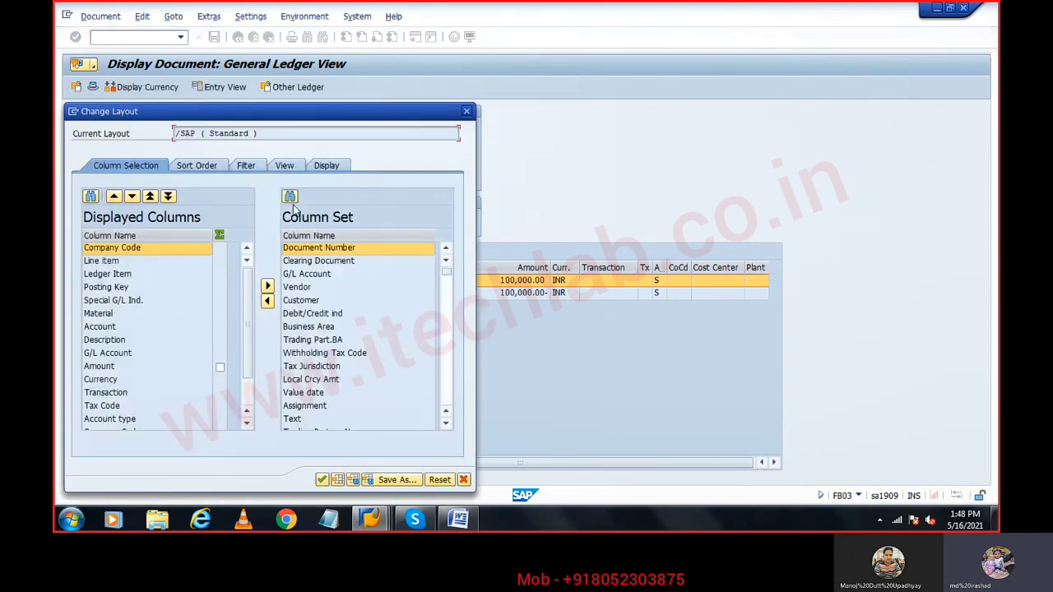
{"action": "key", "text": "ctrl+f"}
{"action": "type", "text": "order"}
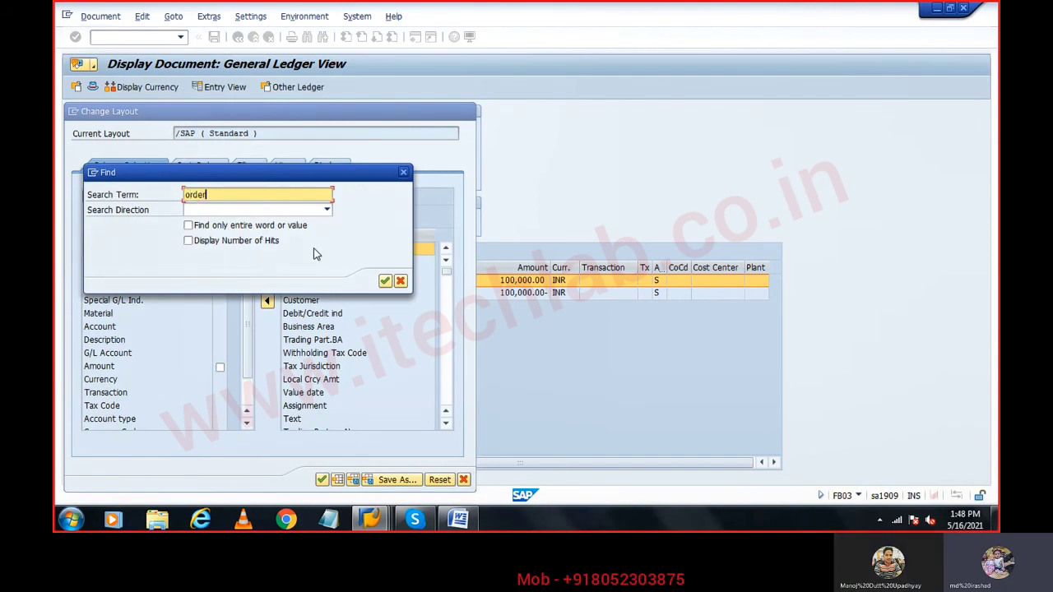
{"action": "key", "text": "Return"}
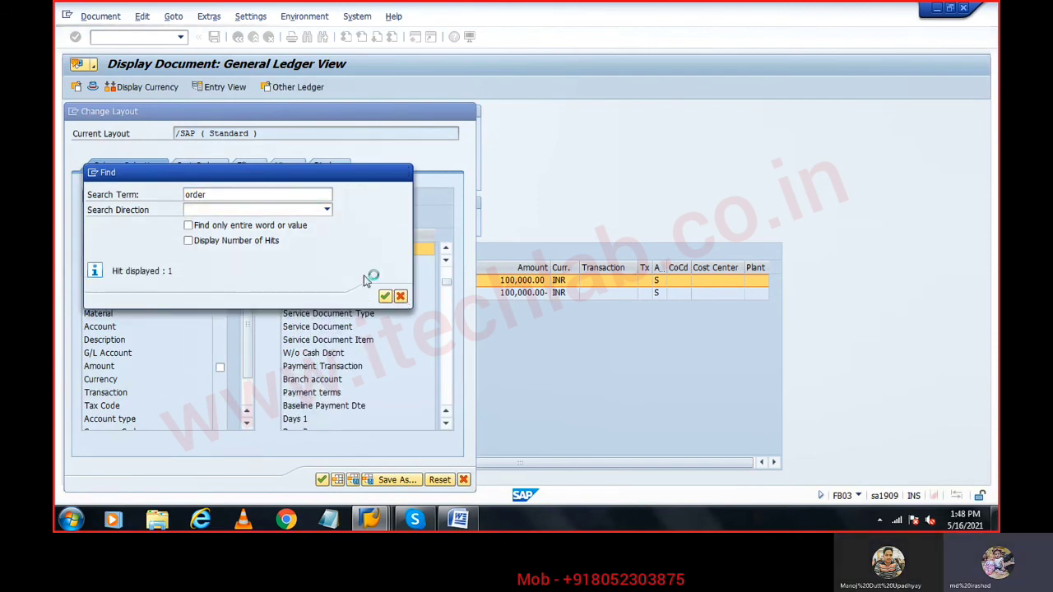
{"action": "left_click", "coordinate": [385, 296]}
{"action": "left_click", "coordinate": [272, 302]}
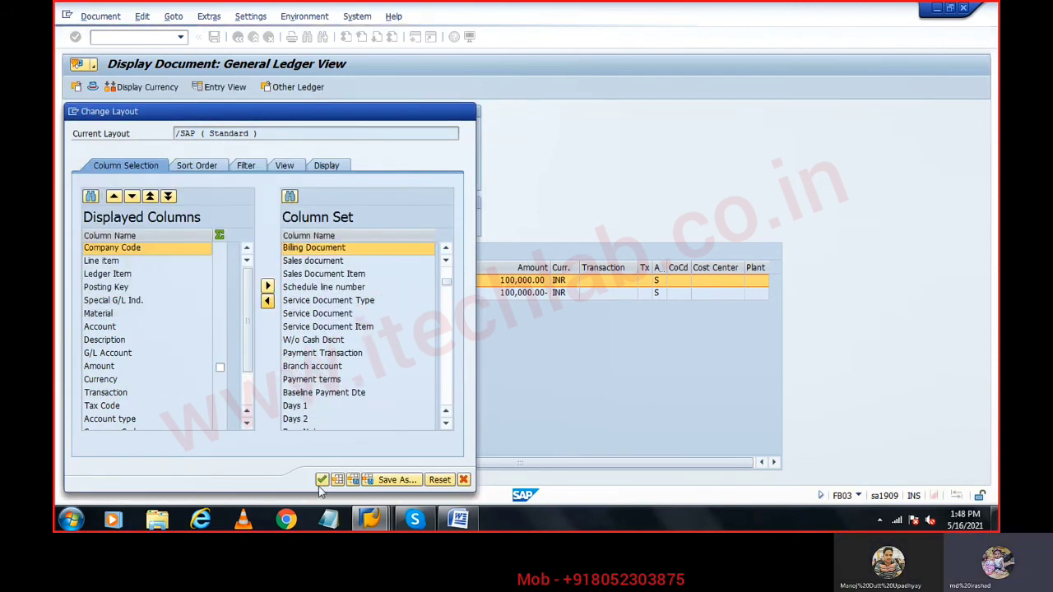
{"action": "left_click", "coordinate": [321, 479]}
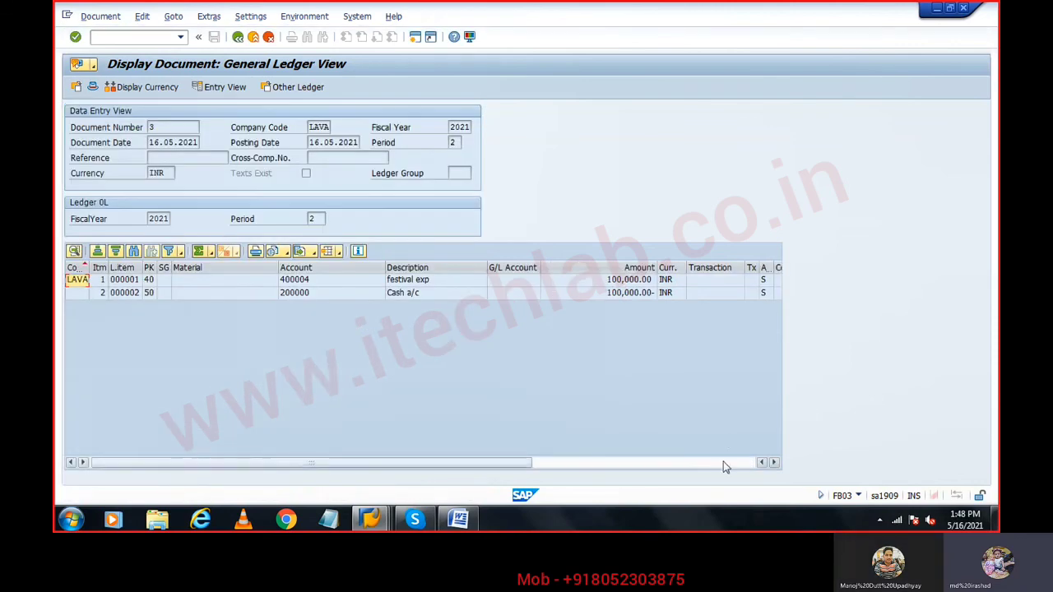
{"action": "left_click", "coordinate": [724, 461]}
{"action": "left_click", "coordinate": [690, 281]}
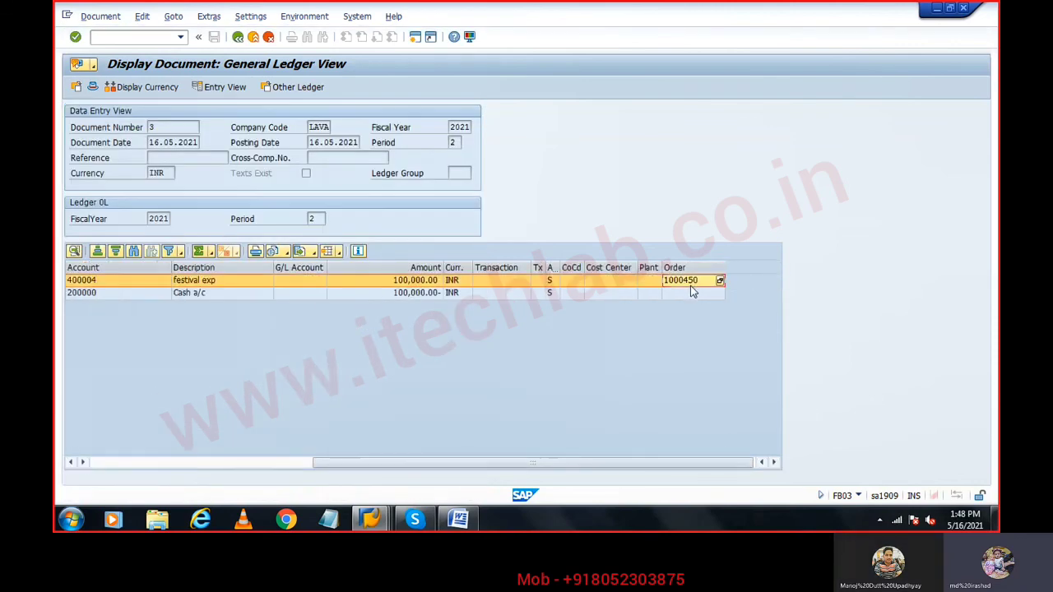
Step: Return from the accounting document to the List: Orders report and start exiting that report
{"action": "left_click", "coordinate": [238, 37]}
{"action": "left_click", "coordinate": [238, 38]}
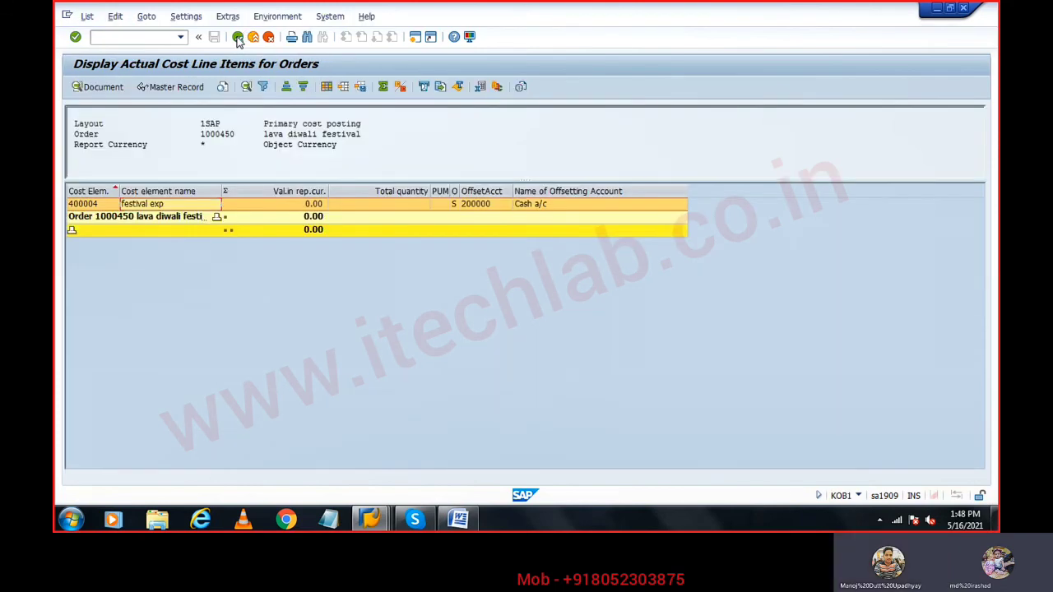
{"action": "left_click", "coordinate": [238, 38]}
{"action": "left_click", "coordinate": [241, 256]}
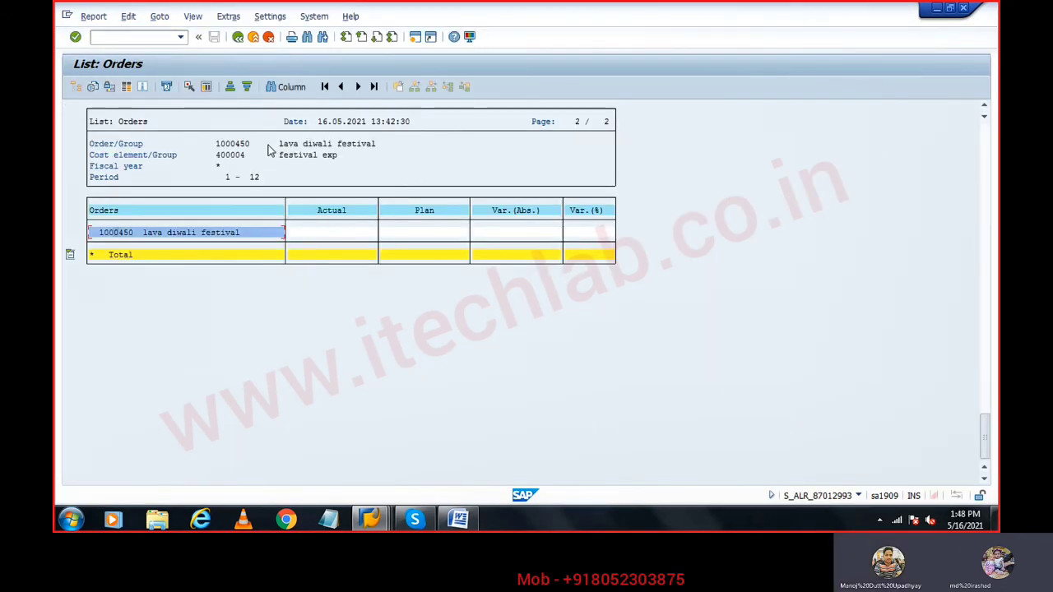
{"action": "left_click", "coordinate": [238, 38]}
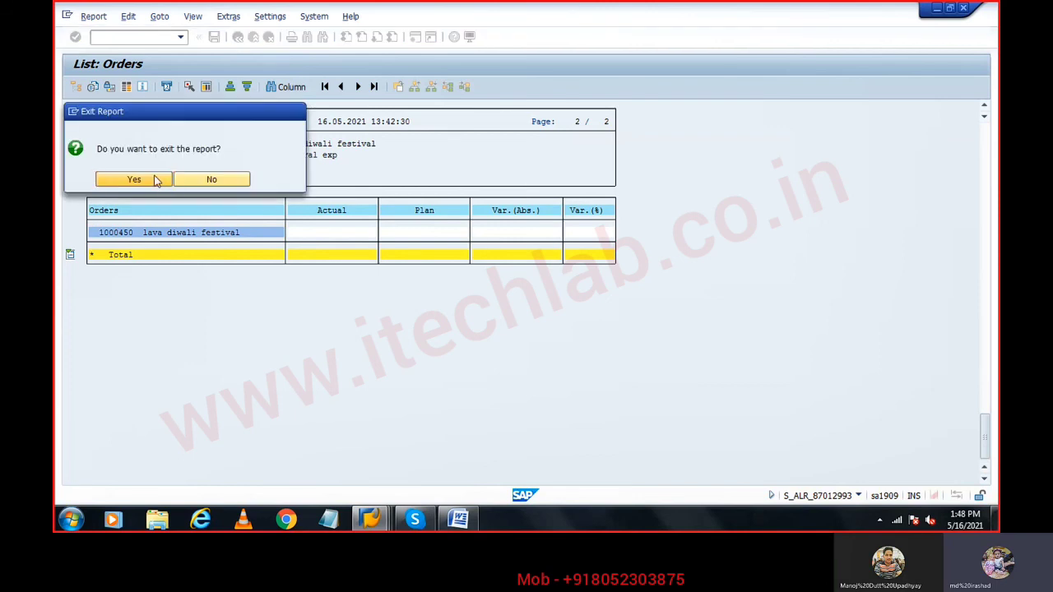